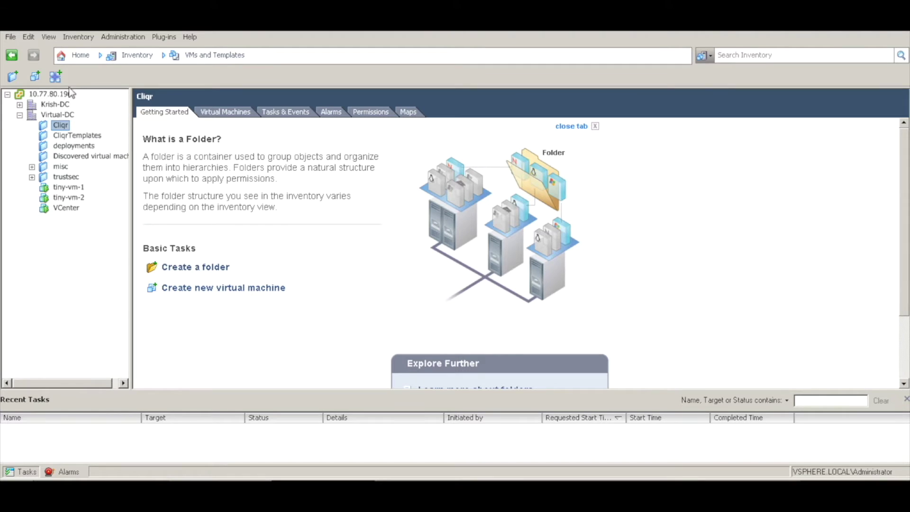
- Start an OVF deployment from the ccm release .ova and name the VM cliqr-ccm
click(11, 38)
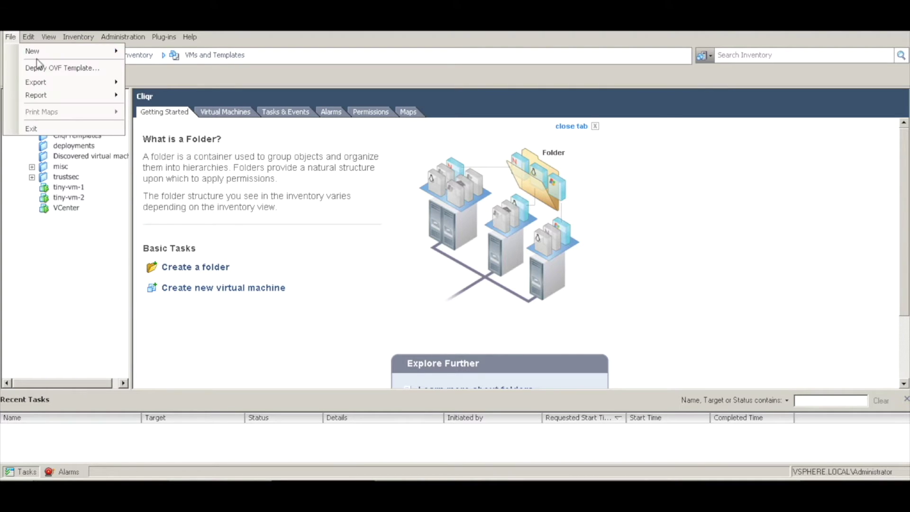
click(58, 70)
click(600, 168)
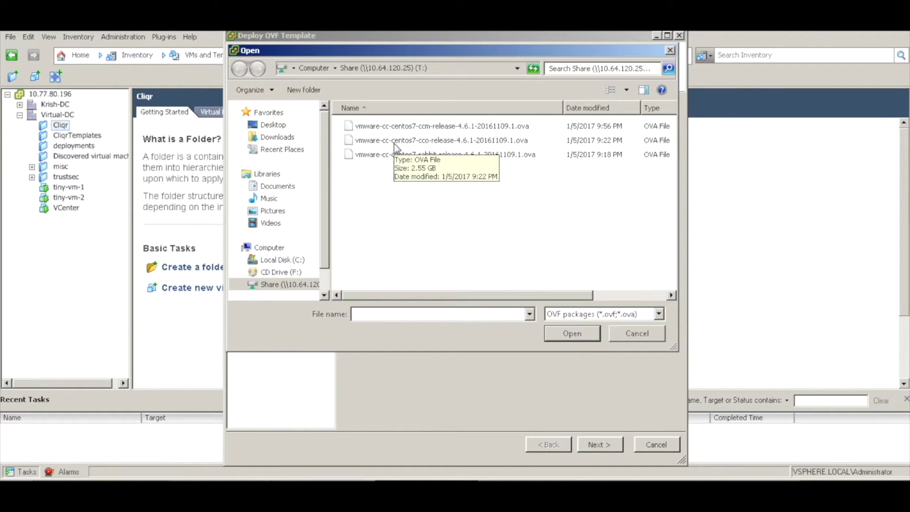
click(407, 125)
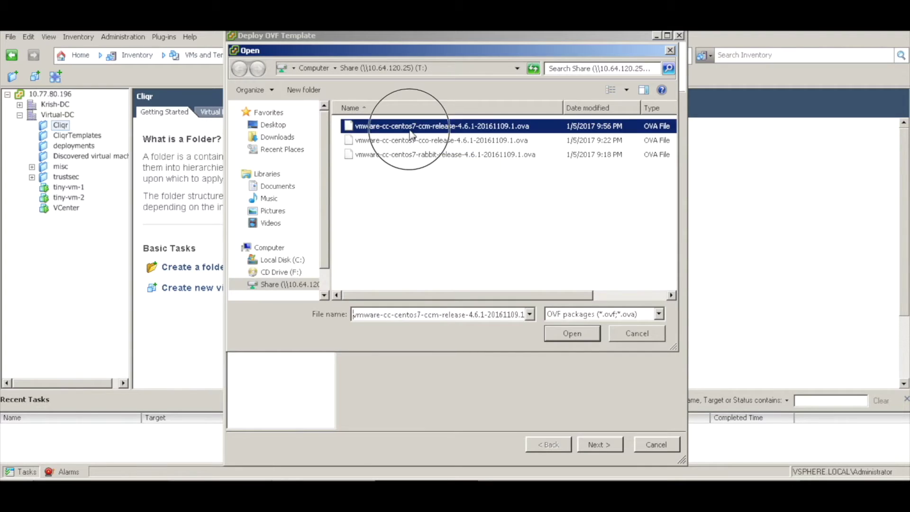
click(569, 334)
click(600, 445)
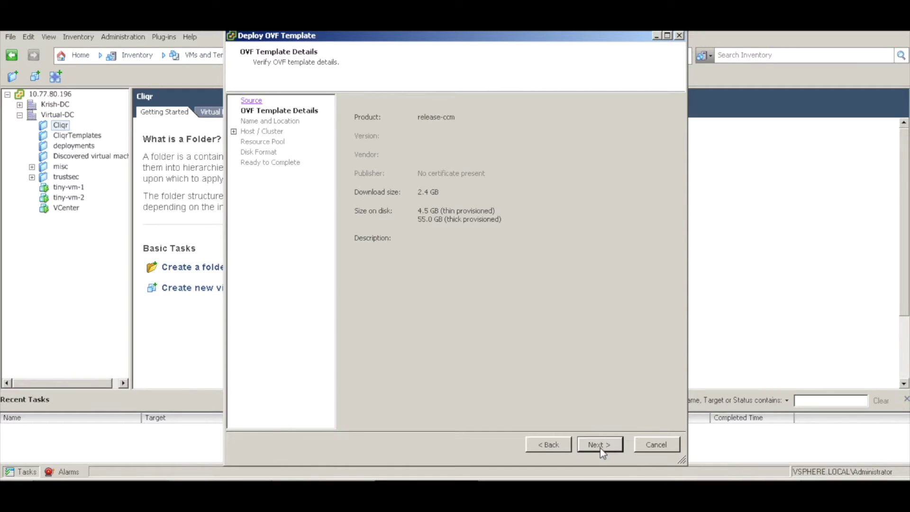
click(599, 445)
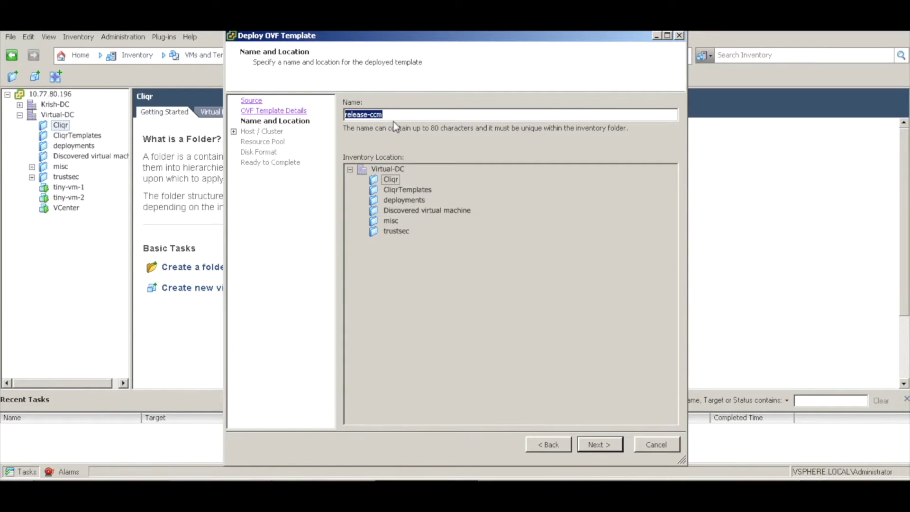
text(cliqr-ccm)
- Place cliqr-ccm on host 10.77.80.195 with thin-provisioned disks and start deploying it
click(596, 448)
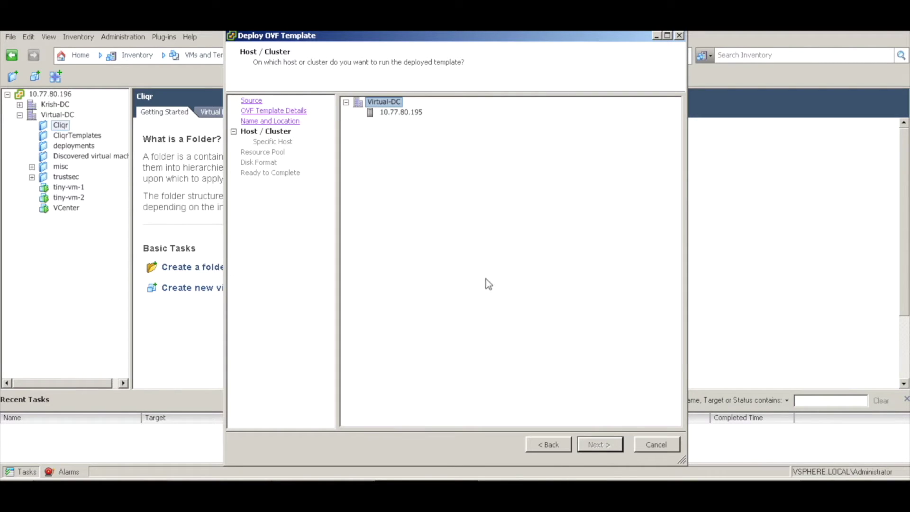
click(408, 112)
click(596, 444)
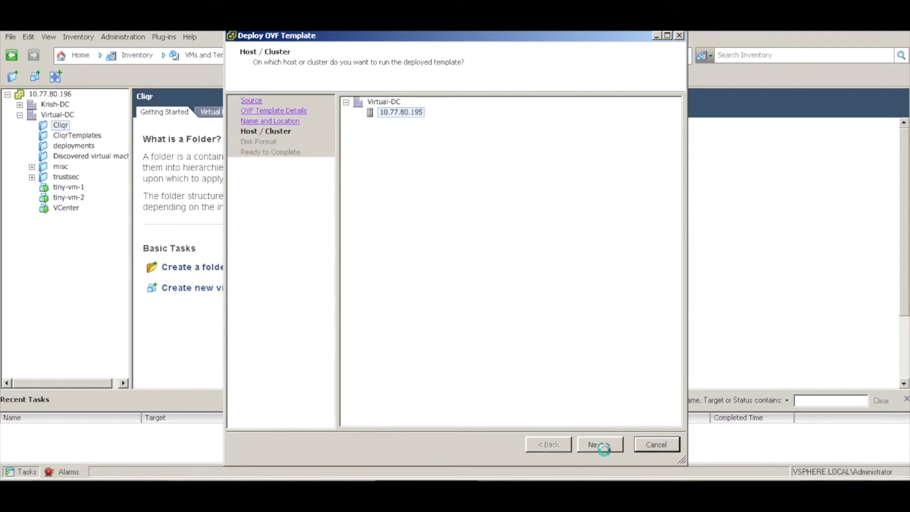
click(370, 197)
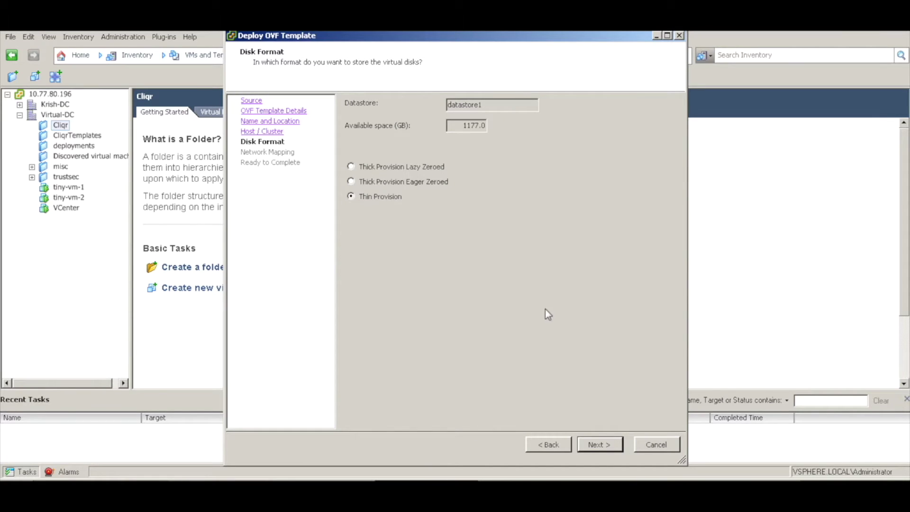
click(604, 437)
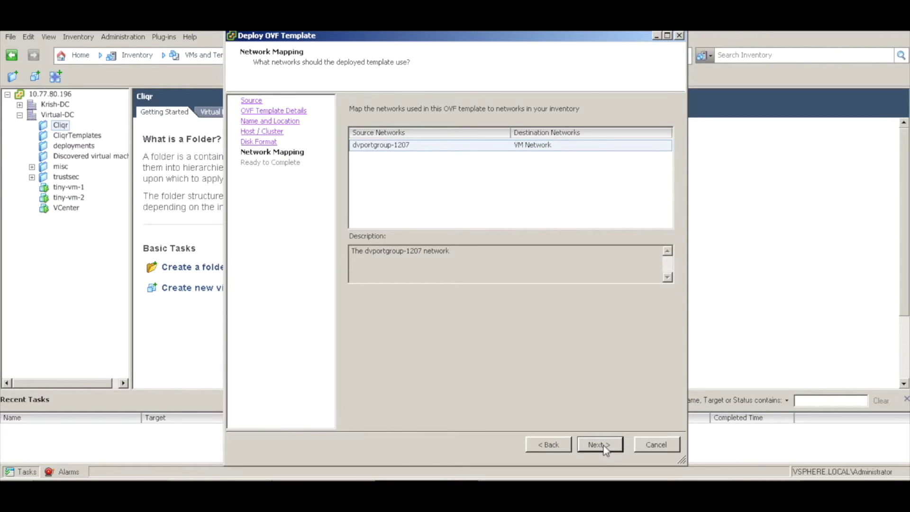
click(604, 446)
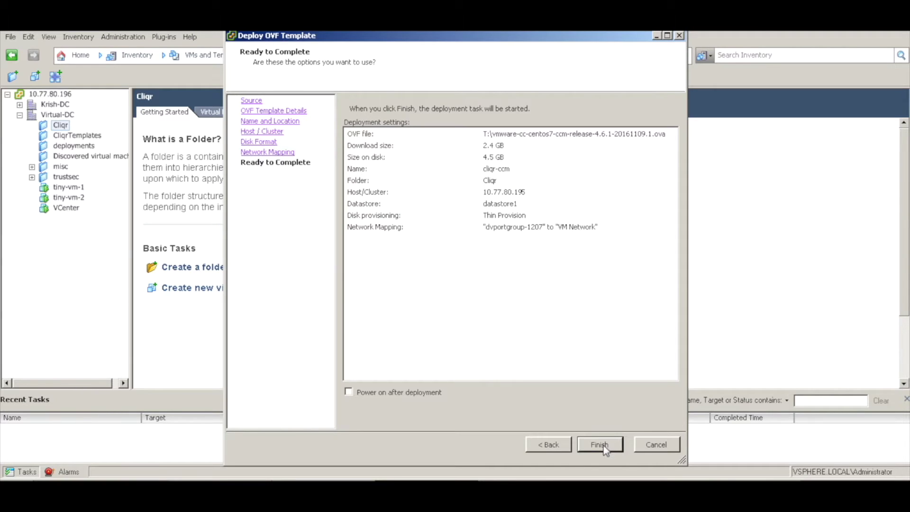
click(603, 446)
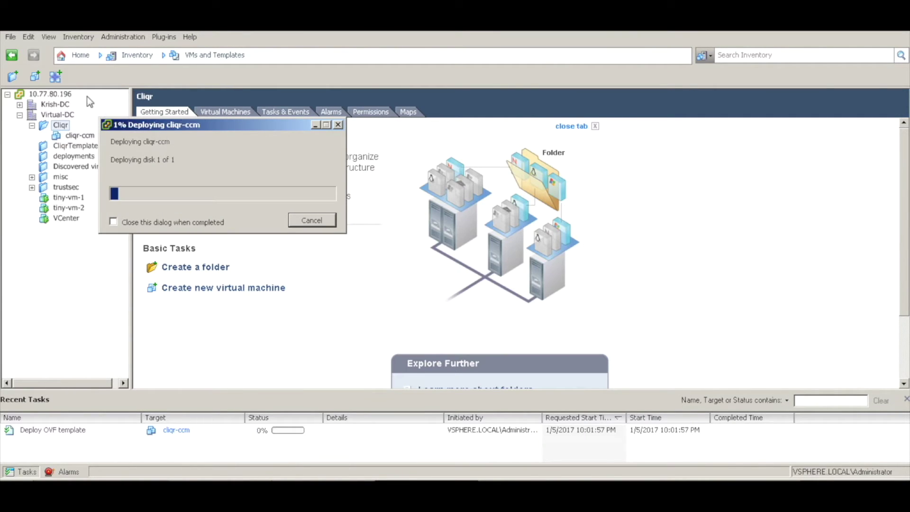
- Start a second OVF deployment from the cco release .ova, naming the VM cliqr-cco
click(10, 36)
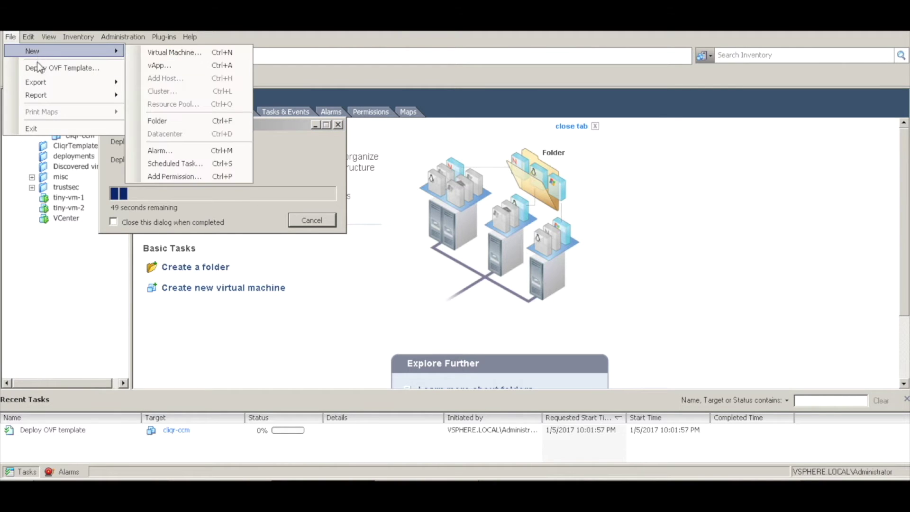
click(39, 67)
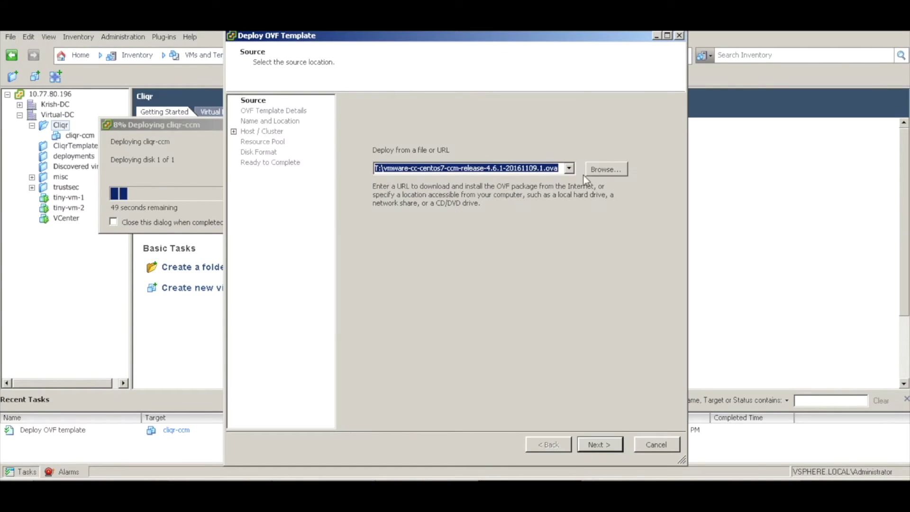
click(600, 171)
click(419, 141)
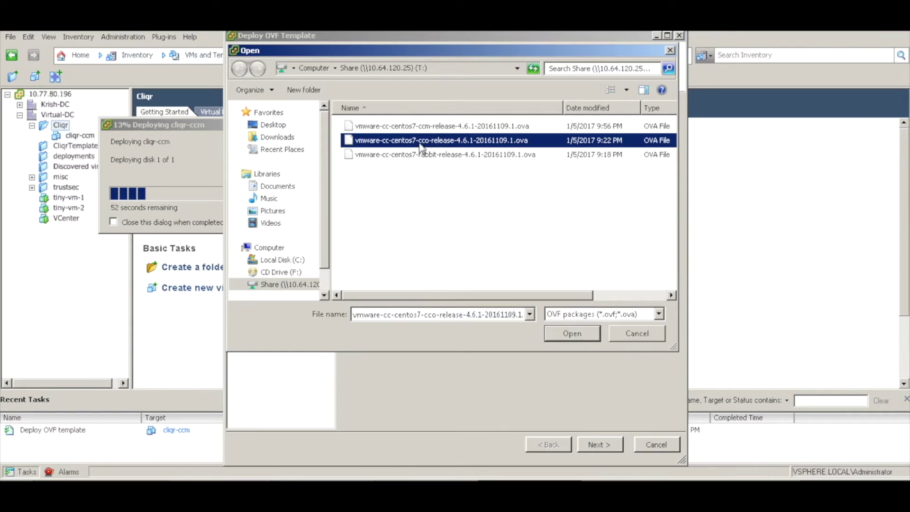
click(576, 338)
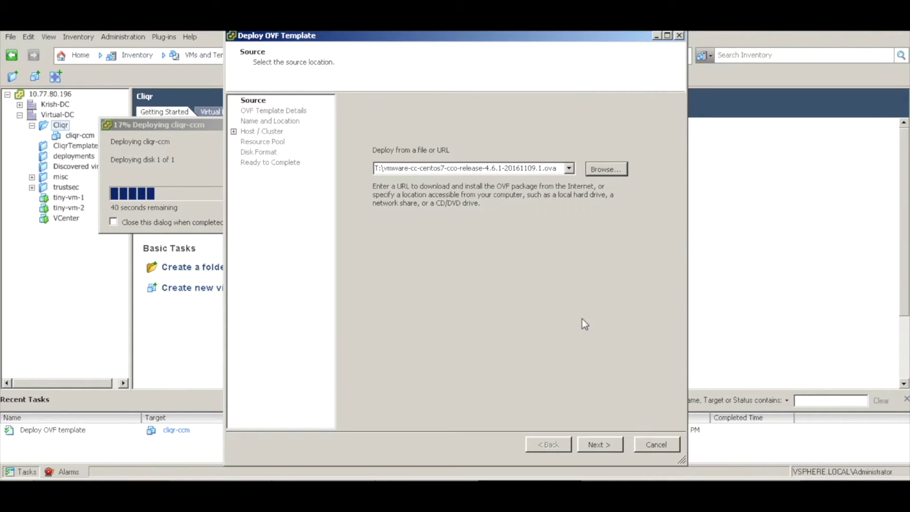
click(607, 446)
click(607, 446)
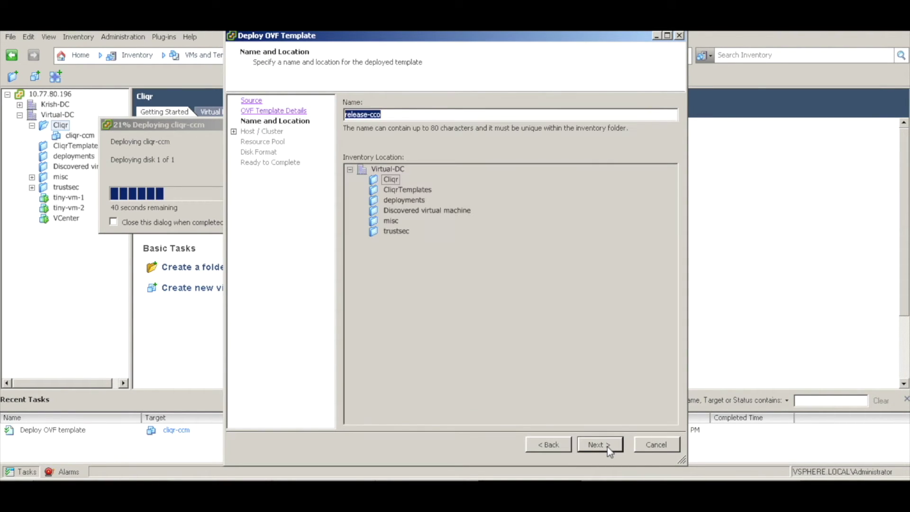
text(cliqr-cco)
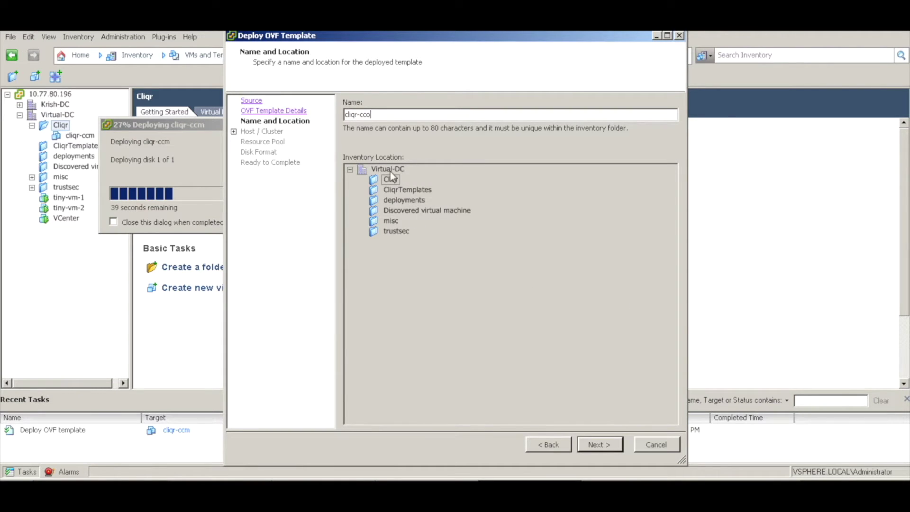
- Place cliqr-cco on host 10.77.80.195 with thin-provisioned disks and start deploying it
click(598, 446)
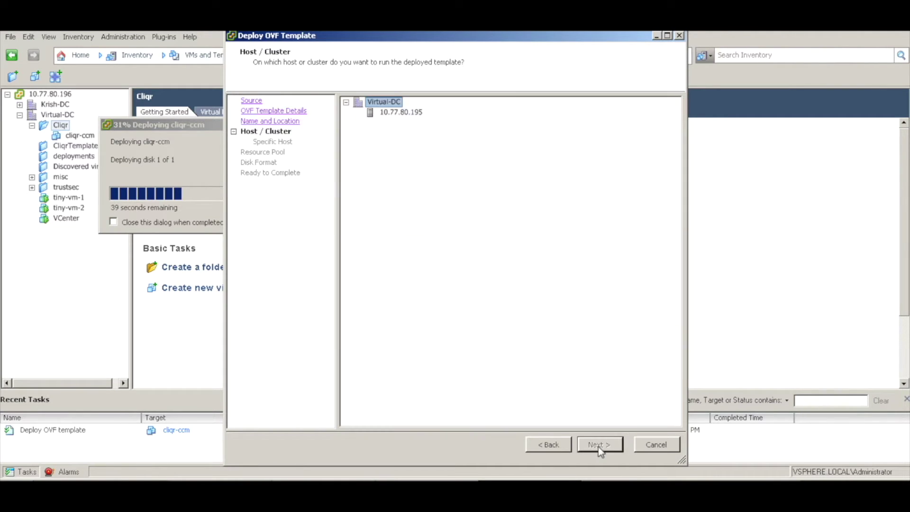
click(400, 113)
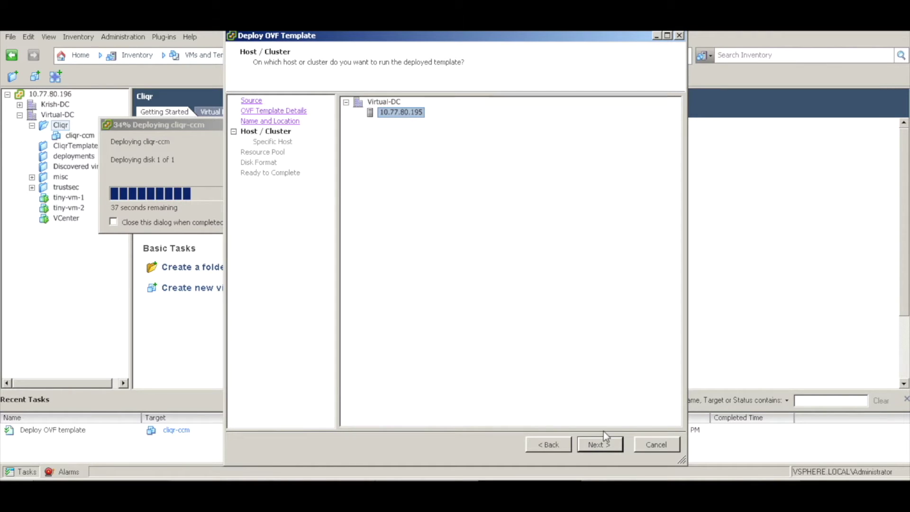
click(604, 451)
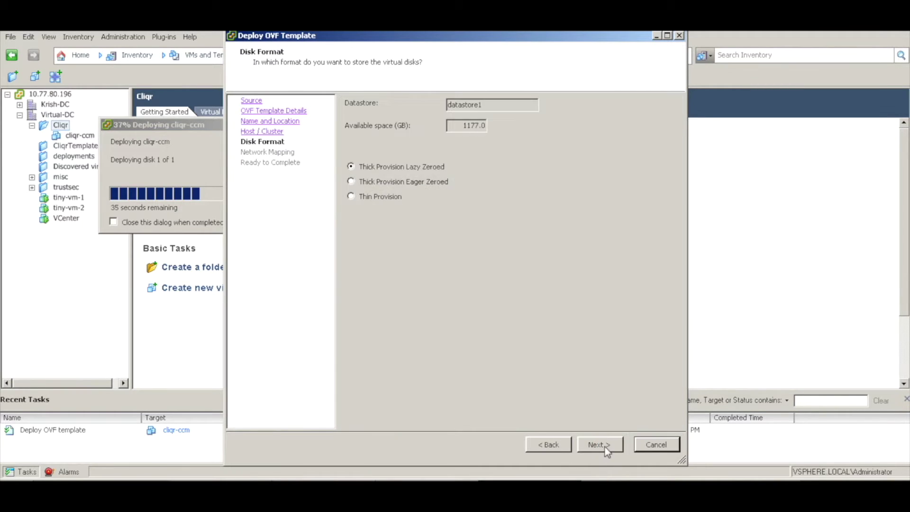
click(599, 444)
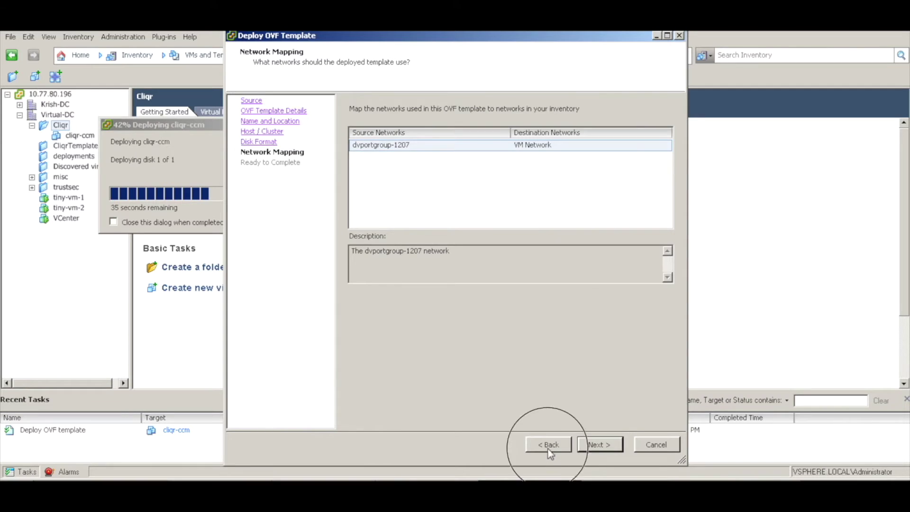
click(548, 444)
click(391, 196)
click(593, 445)
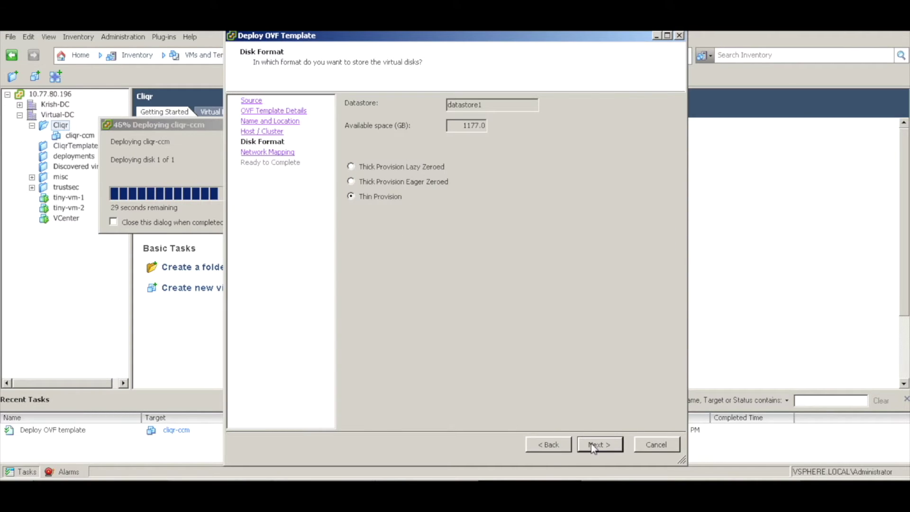
click(594, 446)
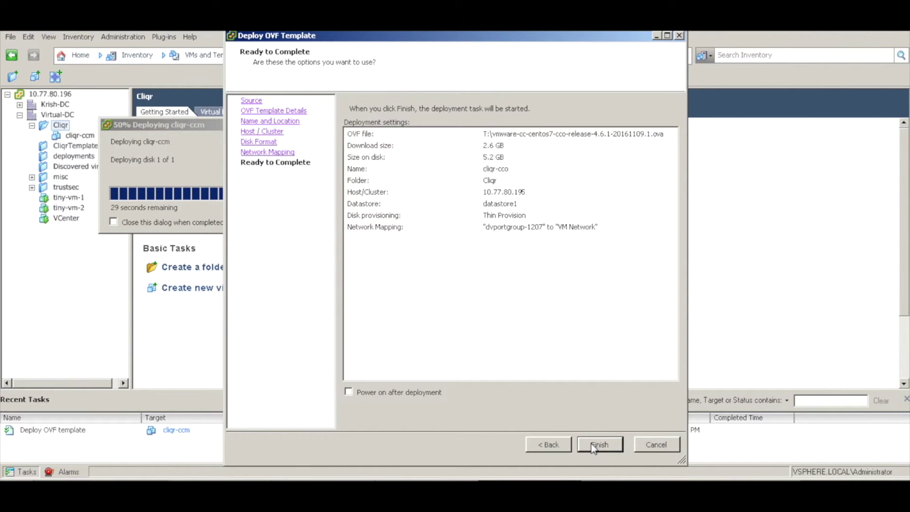
click(594, 445)
click(591, 442)
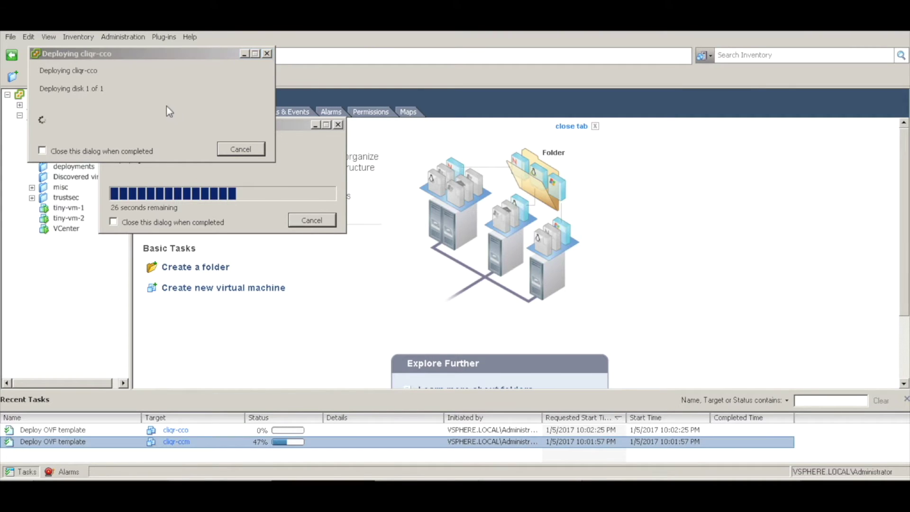
click(10, 36)
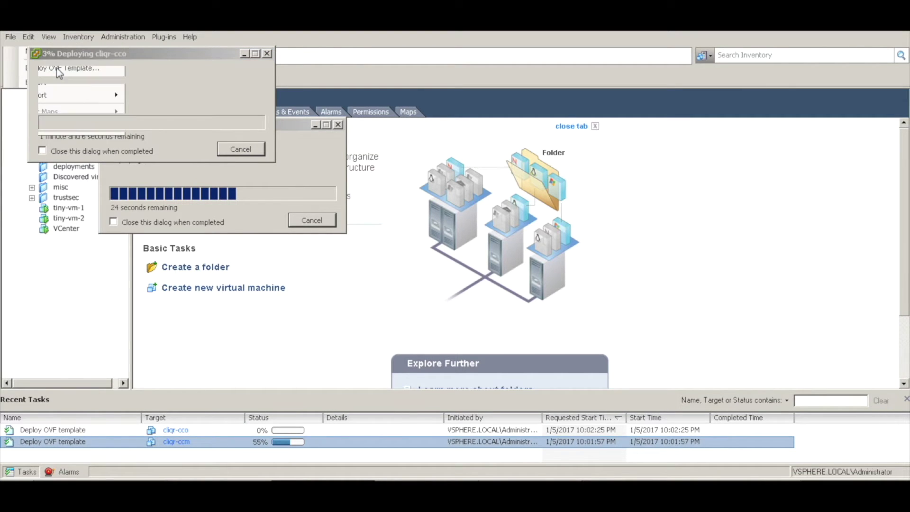
- Use the rabbit release .ova as the source and name the new VM cliqr-amqp
click(59, 69)
click(604, 174)
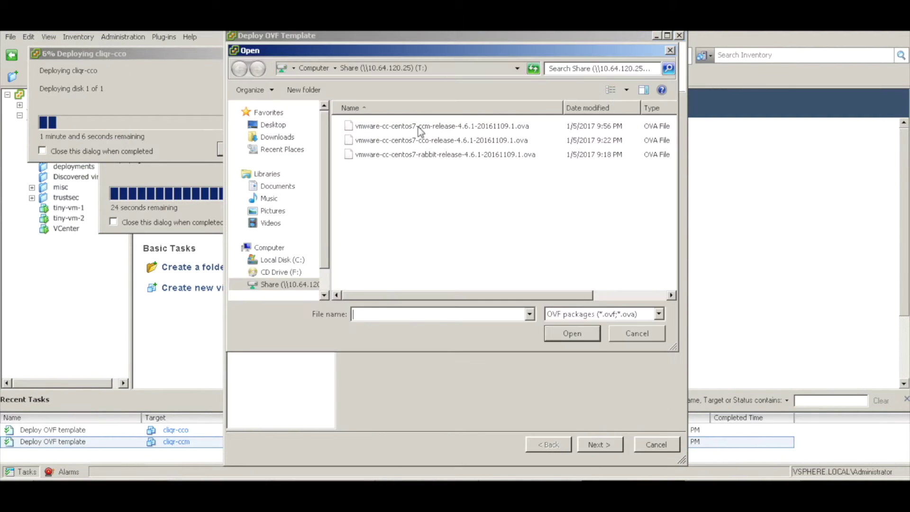
click(406, 155)
click(574, 334)
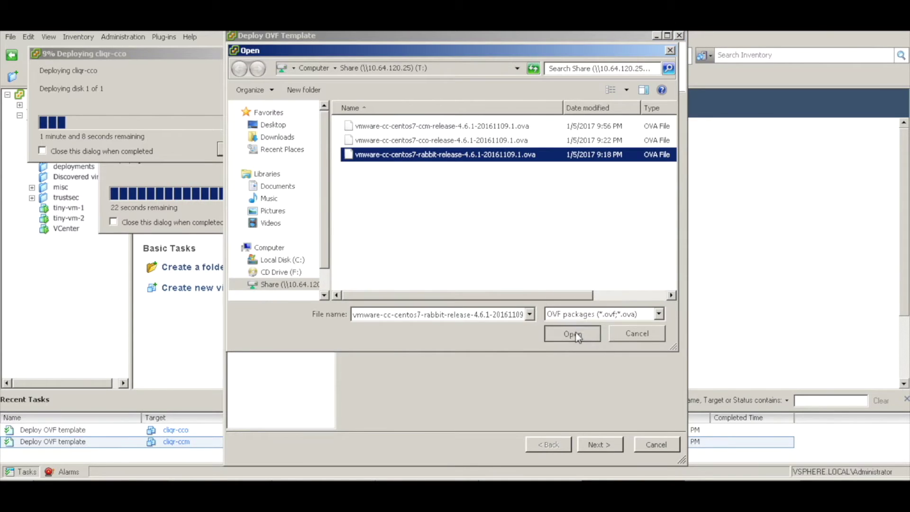
click(602, 444)
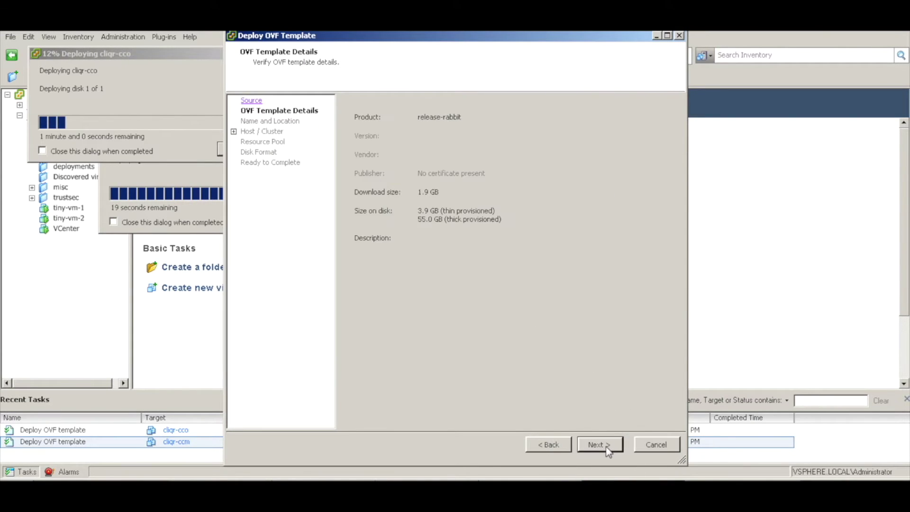
click(606, 446)
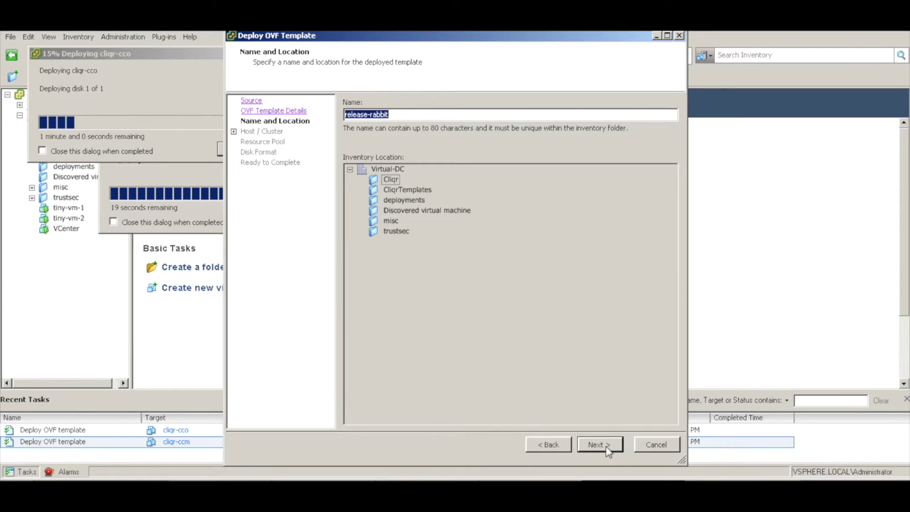
text(rabbit)
key(BackSpace)
text(t)
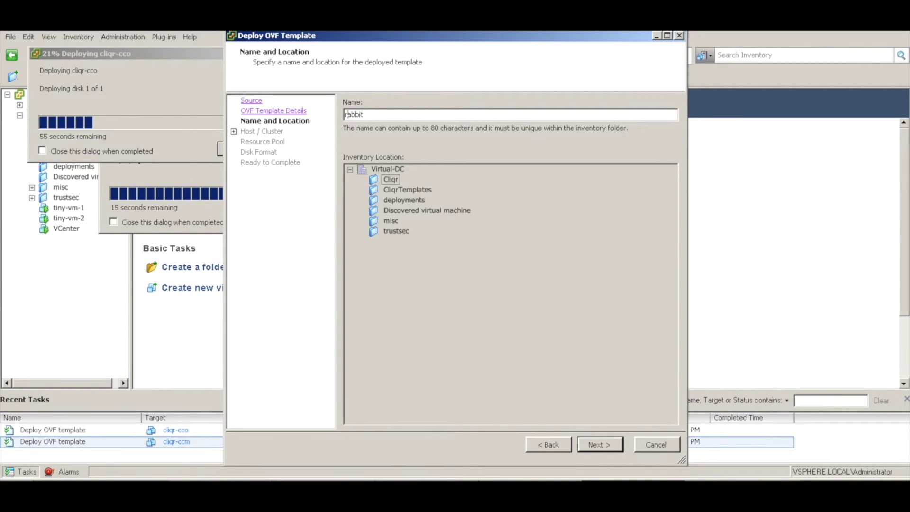
key(BackSpace)
key(BackSpace)
key(BackSpace)
key(BackSpace)
key(BackSpace)
key(BackSpace)
text(cliqr-amqp)
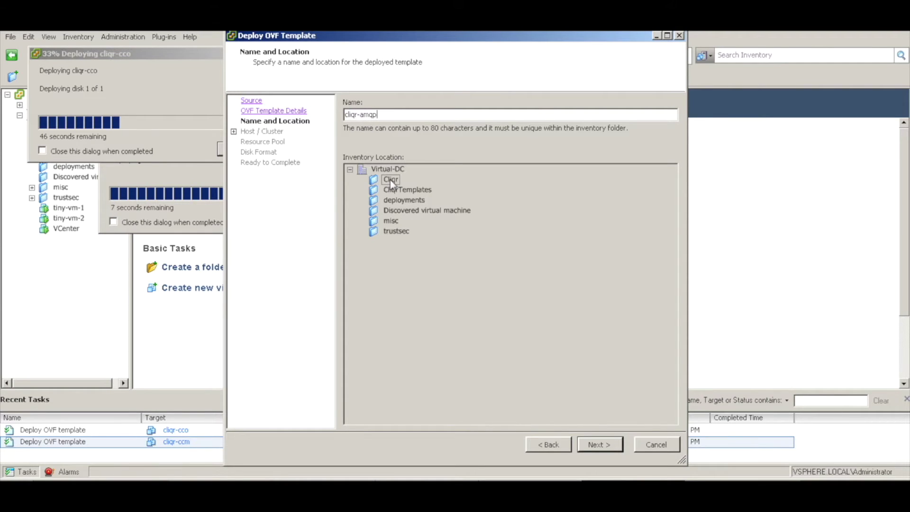
- Place cliqr-amqp on host 10.77.80.195 with thin-provisioned disks and start deploying it
click(607, 446)
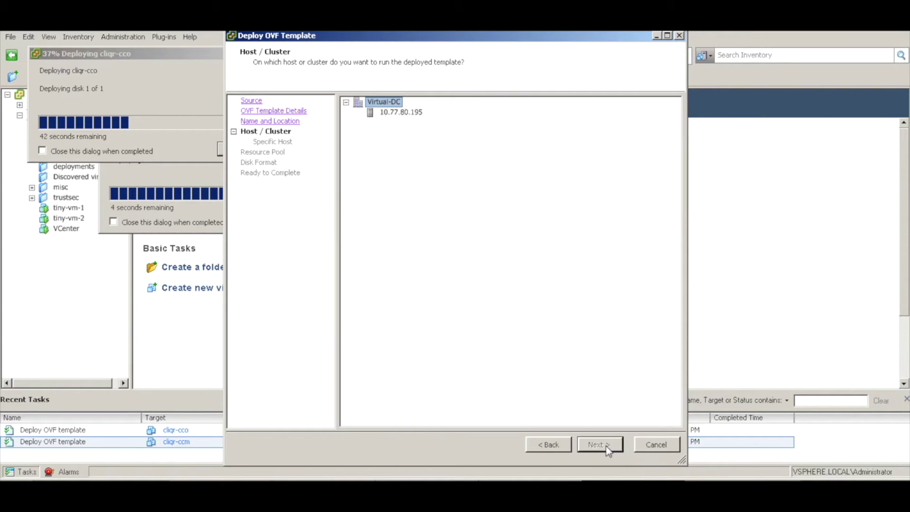
click(416, 113)
click(599, 446)
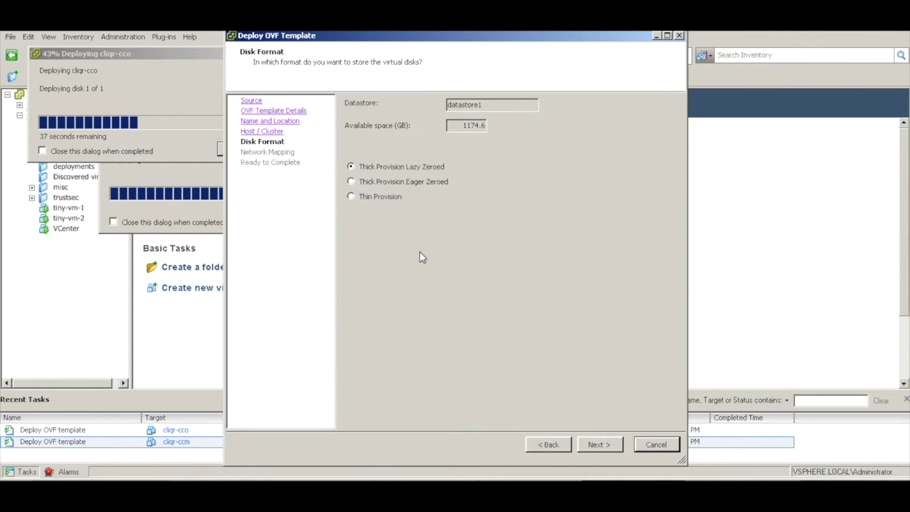
click(380, 196)
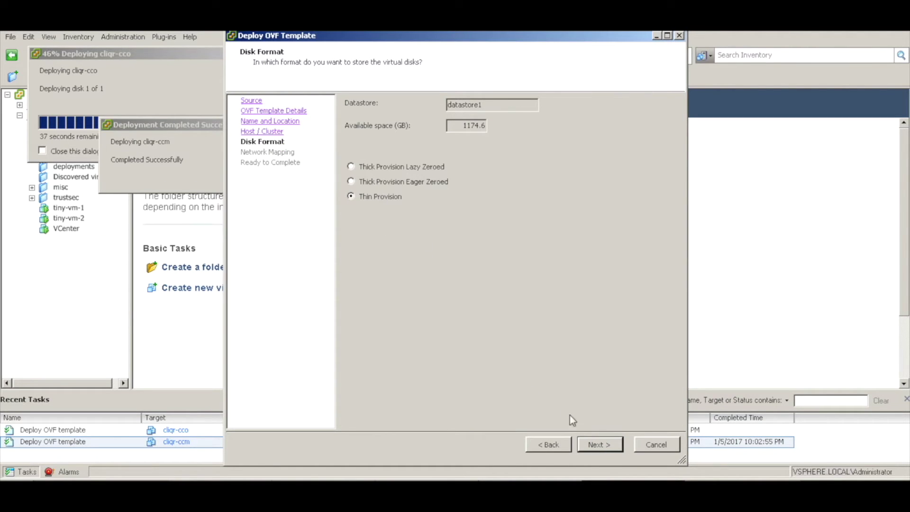
click(606, 447)
click(605, 446)
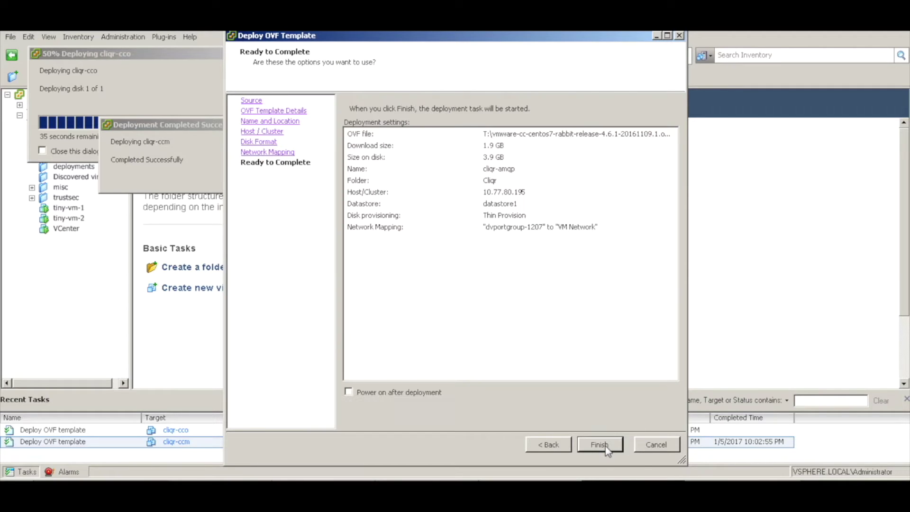
click(605, 446)
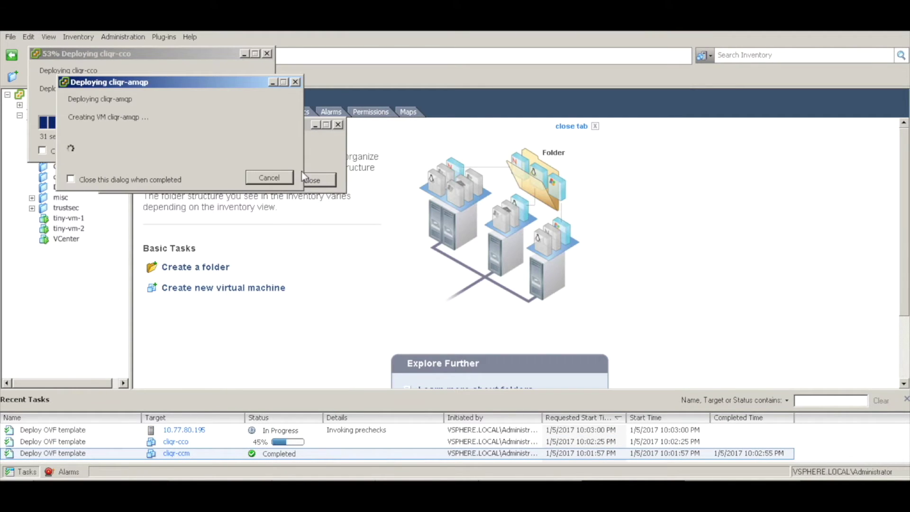
- Dismiss the deployment-completed notices for the finished VM deployments
click(312, 166)
click(317, 179)
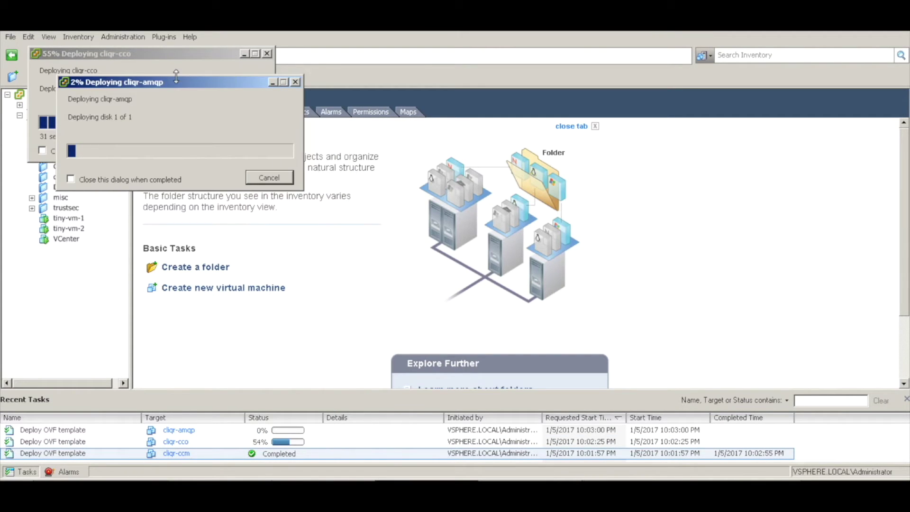
click(184, 56)
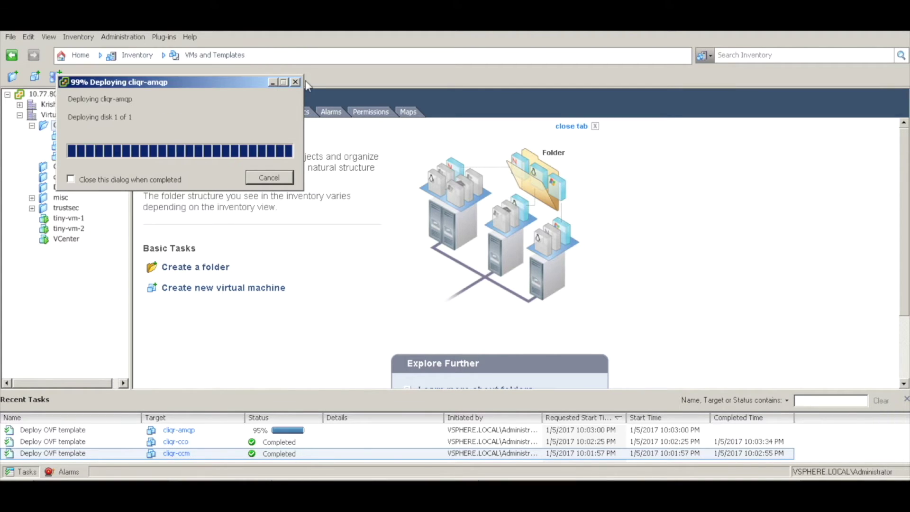
click(277, 136)
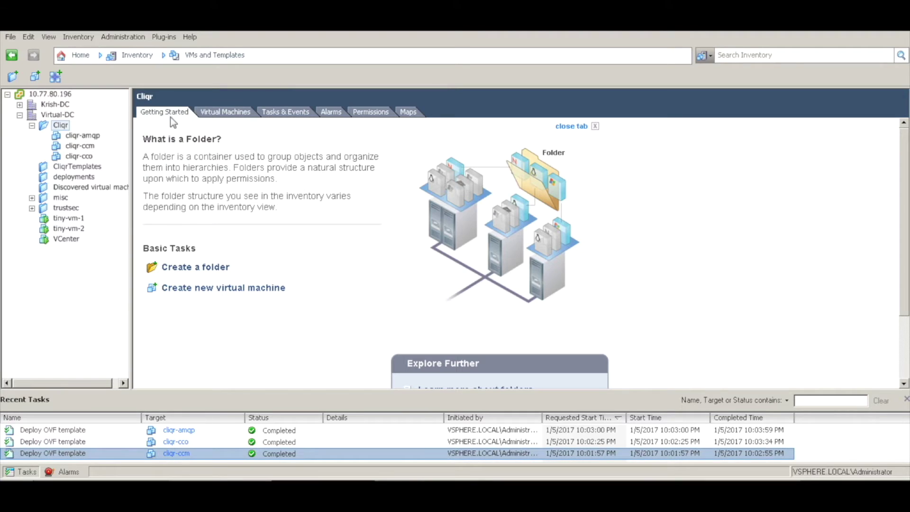
- Power on the cliqr-cco and cliqr-amqp virtual machines
click(90, 156)
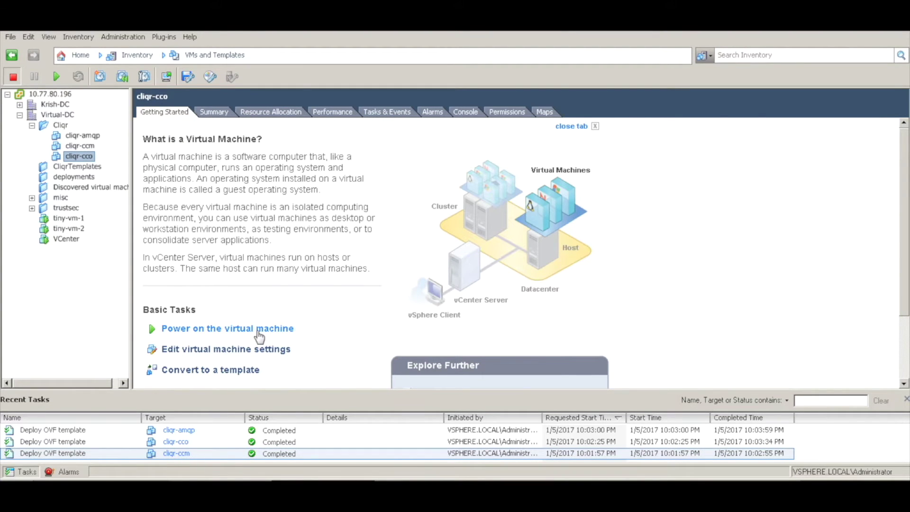
click(258, 332)
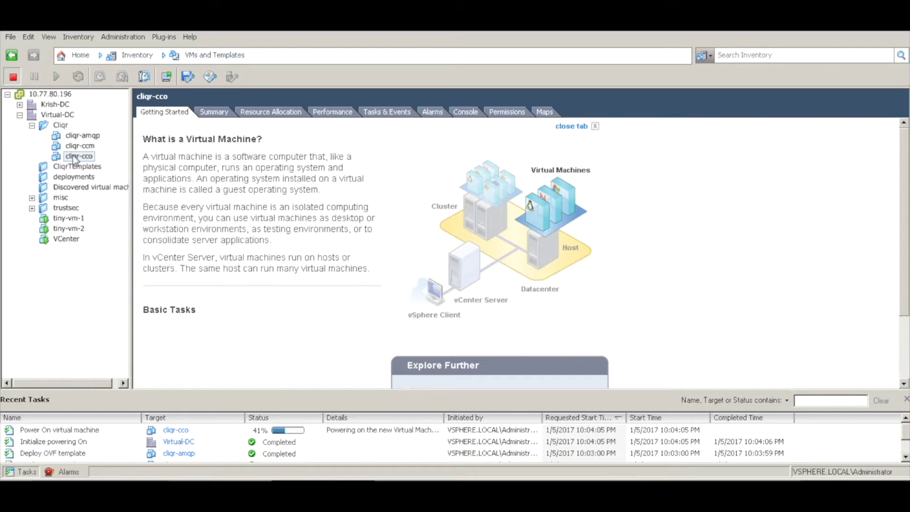
click(83, 135)
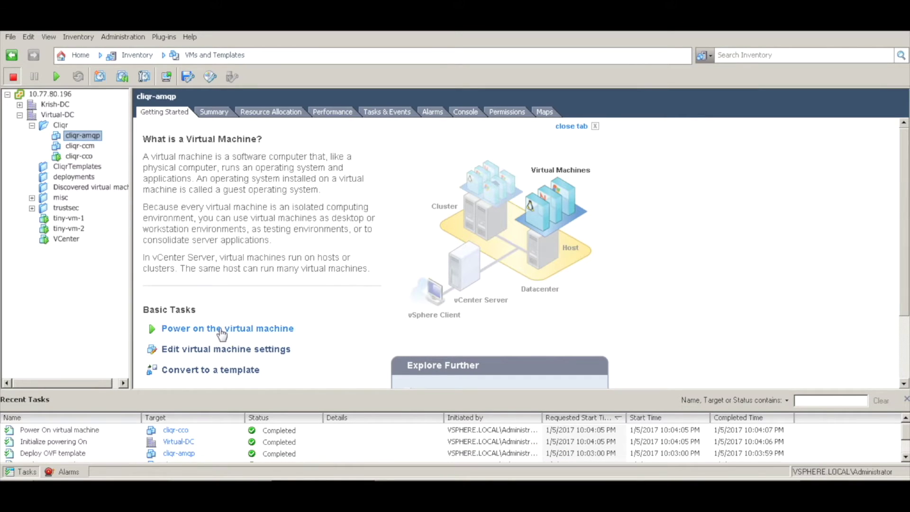
click(221, 330)
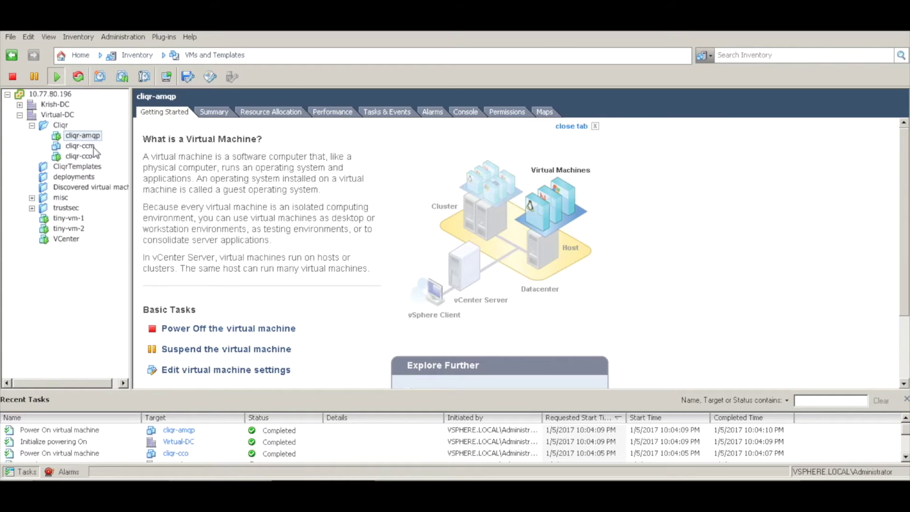
- Open the console for cliqr-cco from its actions menu
click(92, 155)
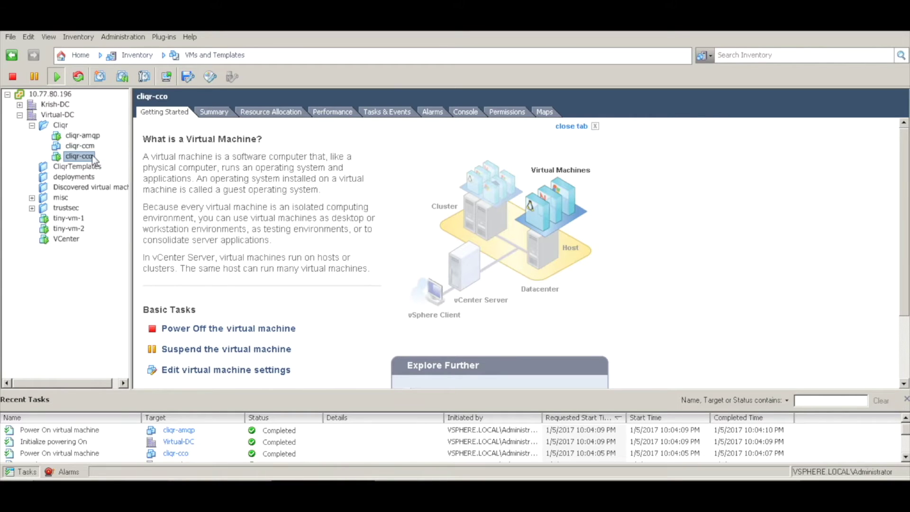
right_click(92, 156)
click(145, 199)
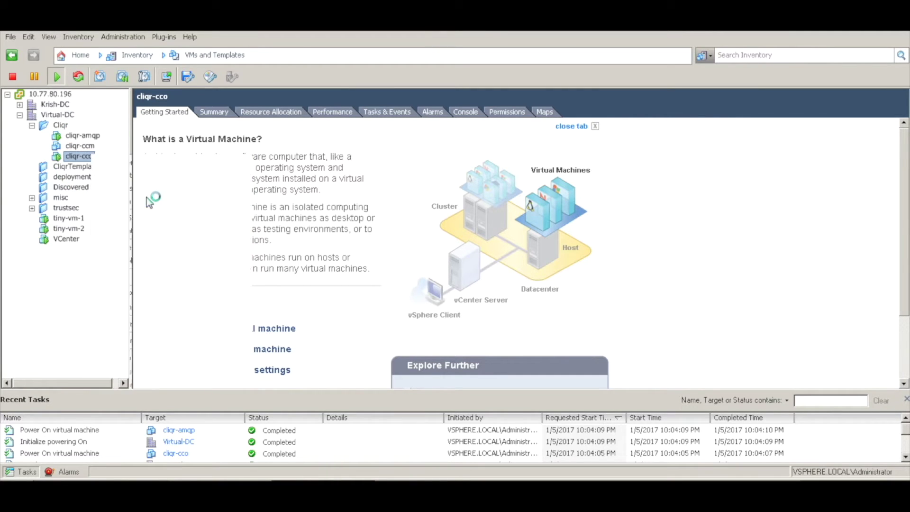
- Reposition and enlarge the cliqr-cco console window
drag(306, 126, 388, 95)
drag(502, 403, 576, 412)
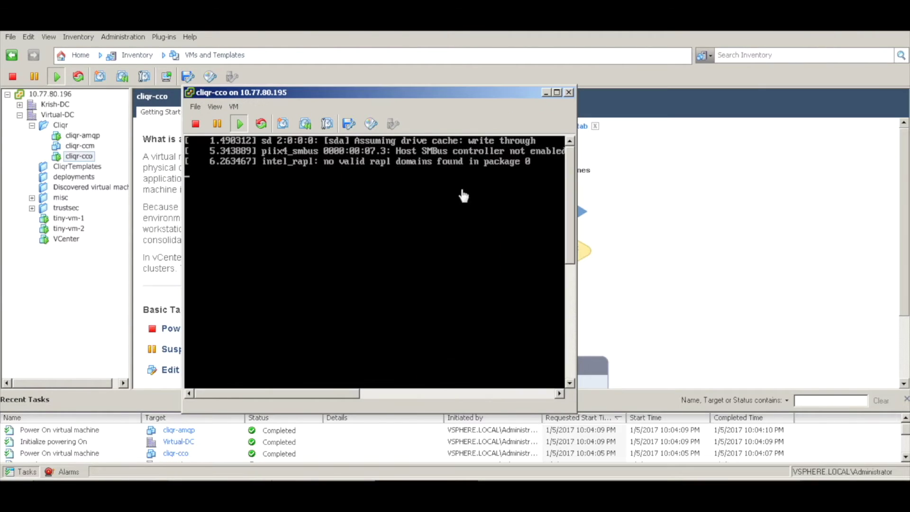
click(579, 418)
drag(579, 418, 784, 459)
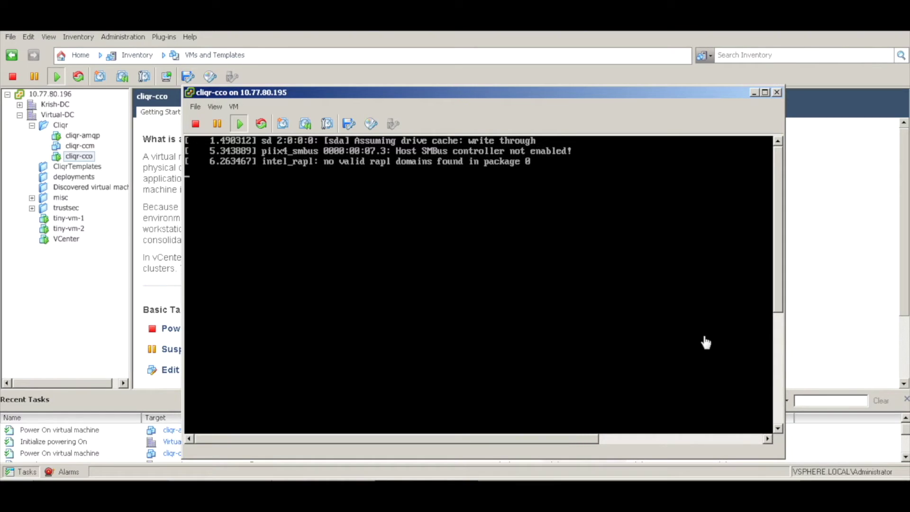
drag(183, 87, 149, 68)
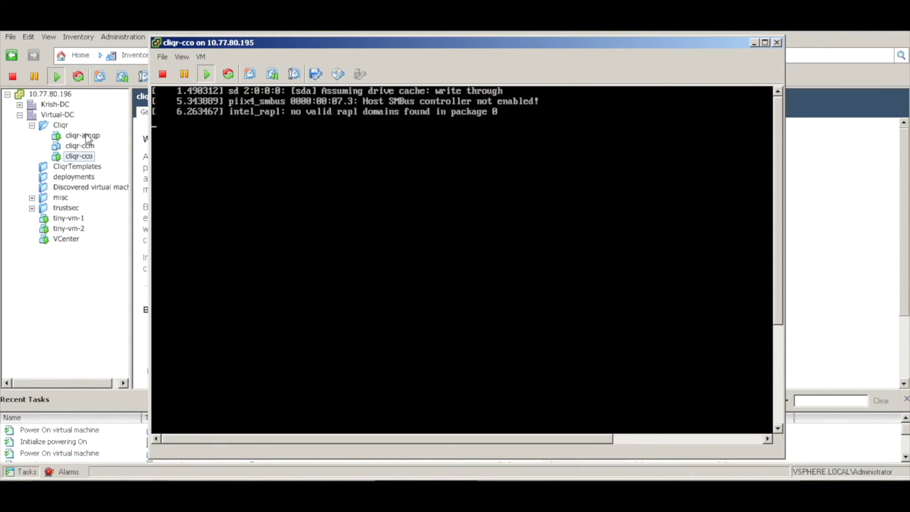
- Open the cliqr-amqp console, then switch back to the cliqr-cco console
click(86, 137)
right_click(85, 136)
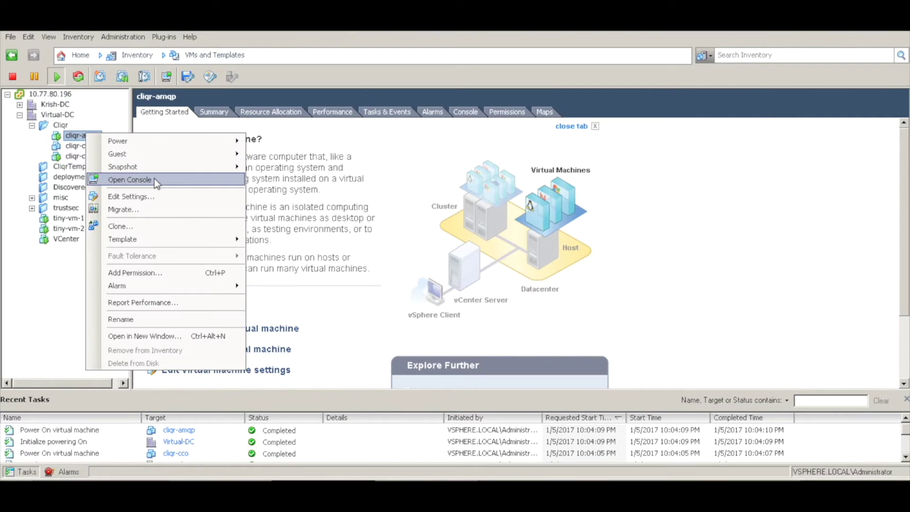
click(155, 179)
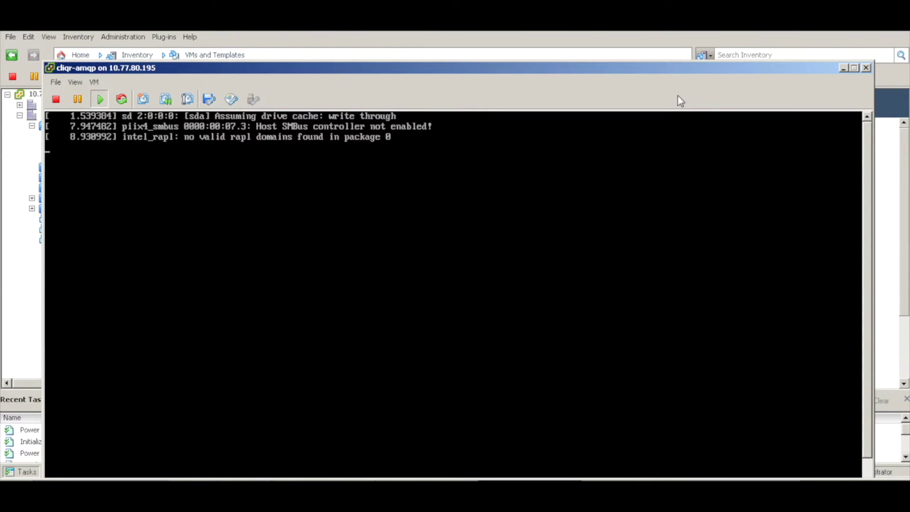
click(374, 493)
click(360, 447)
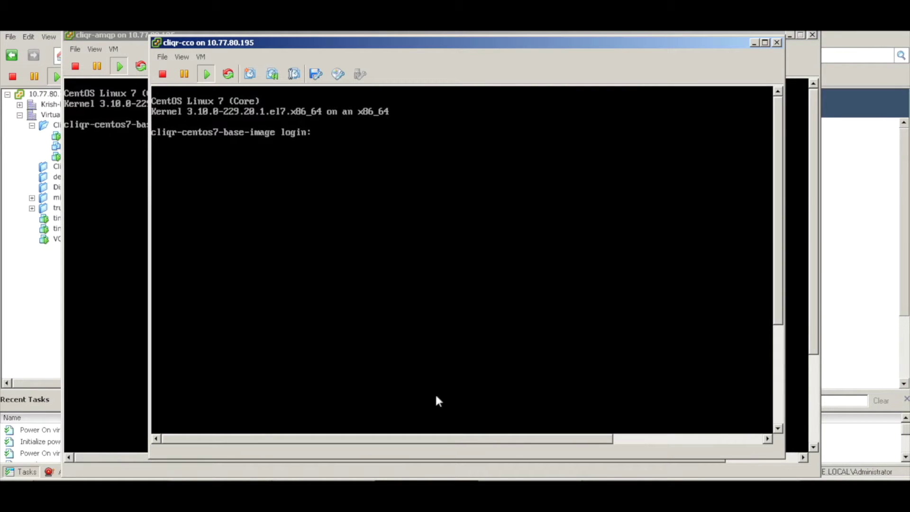
- Log in to cliqr-cco as root and launch nmtui
click(426, 258)
text(root)
key(Return)
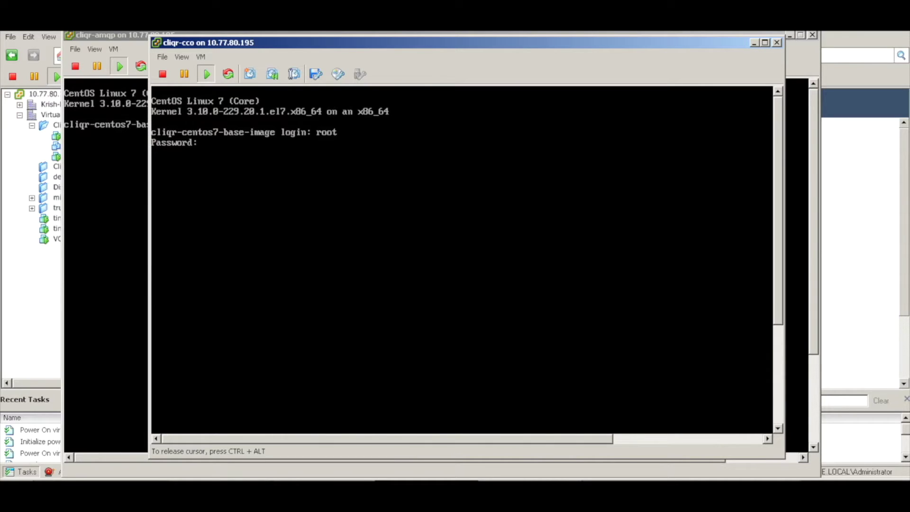
key(Return)
key(Return)
key(Return)
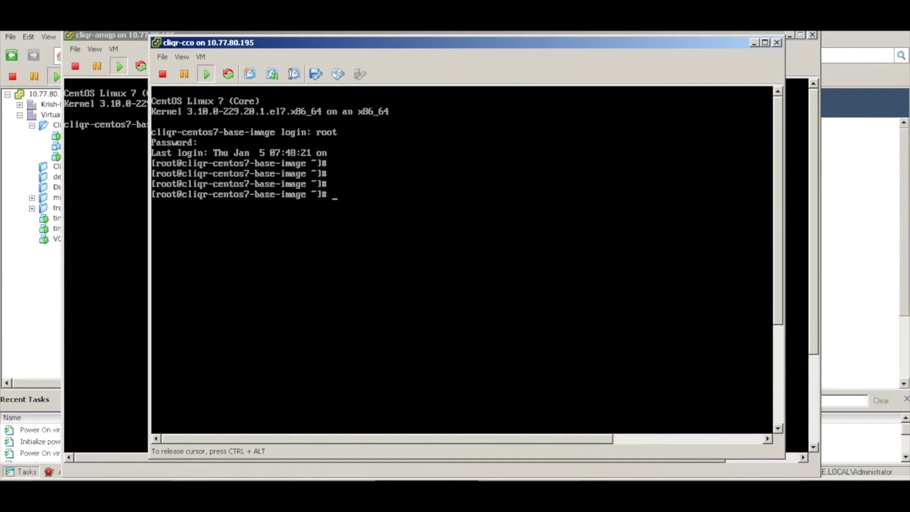
text(nmtui)
key(Return)
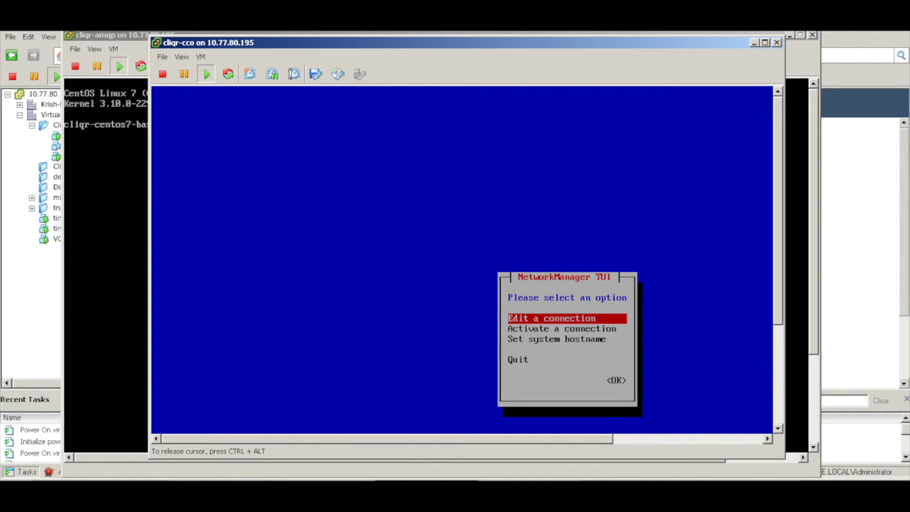
- Edit the eth0 connection and switch its IPv4 configuration to Manual
key(Return)
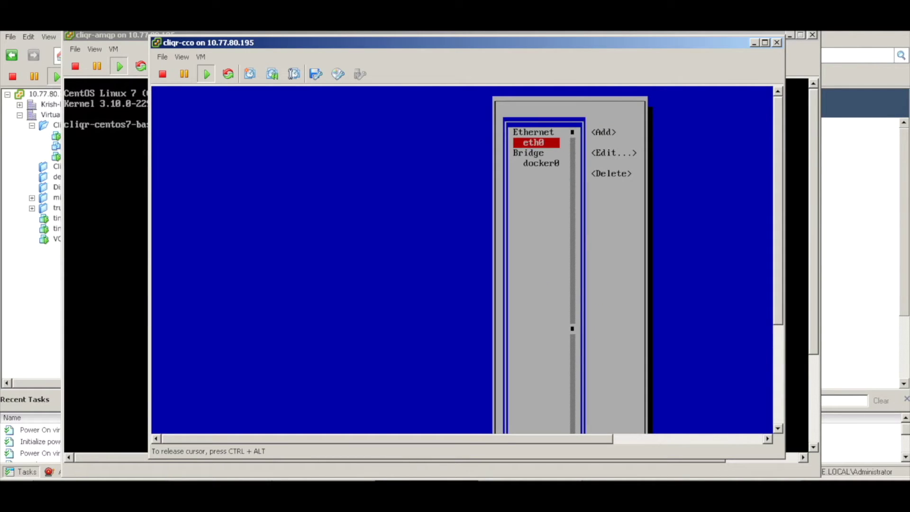
key(Return)
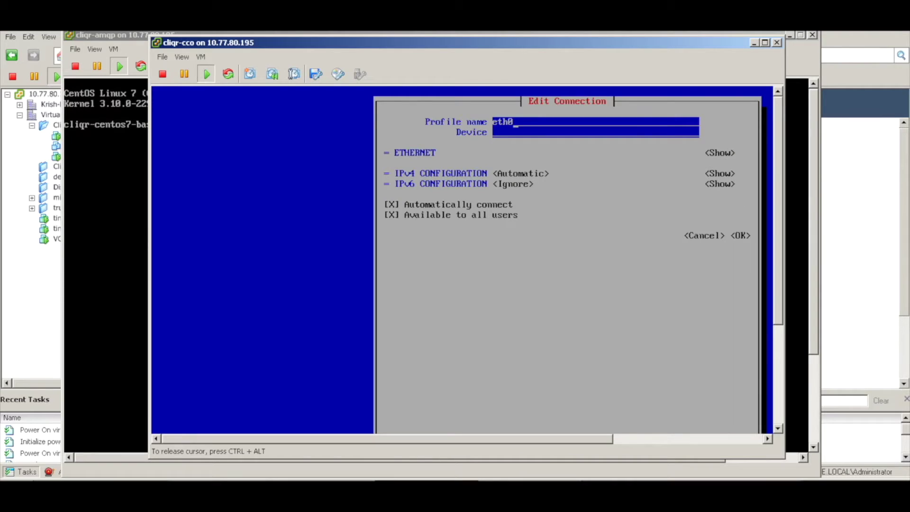
key(Tab)
key(Tab)
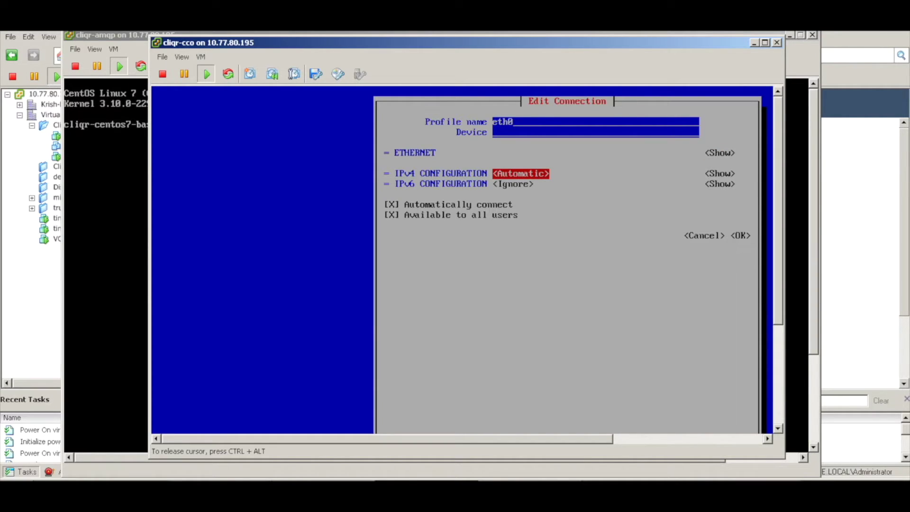
key(Return)
key(Down)
key(Down)
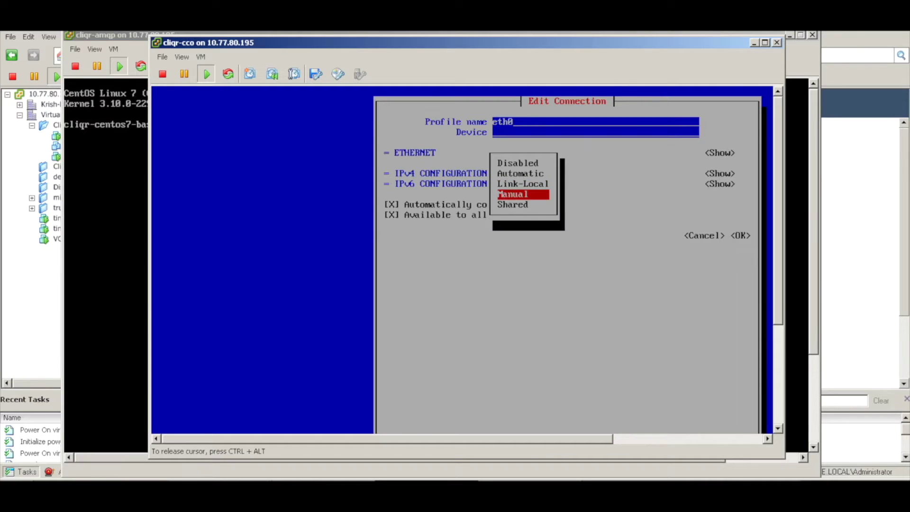
key(Return)
key(Tab)
key(Return)
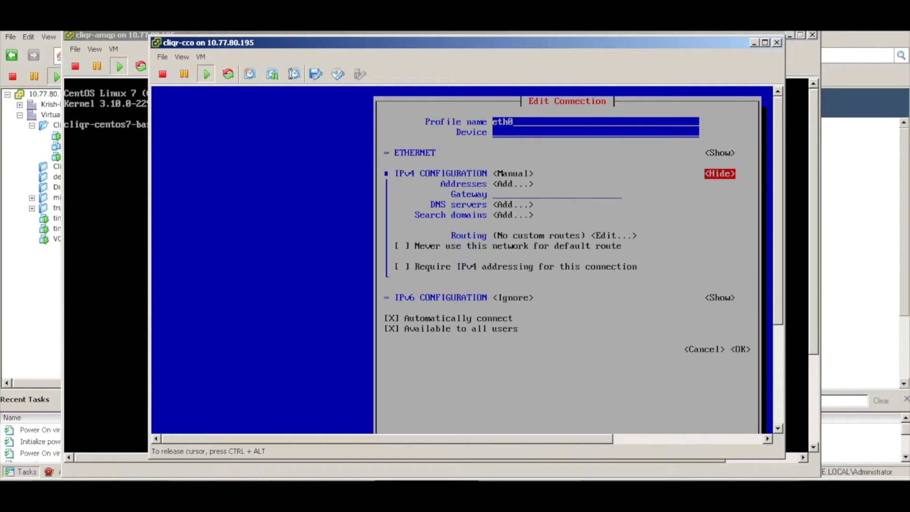
key(Tab)
key(Return)
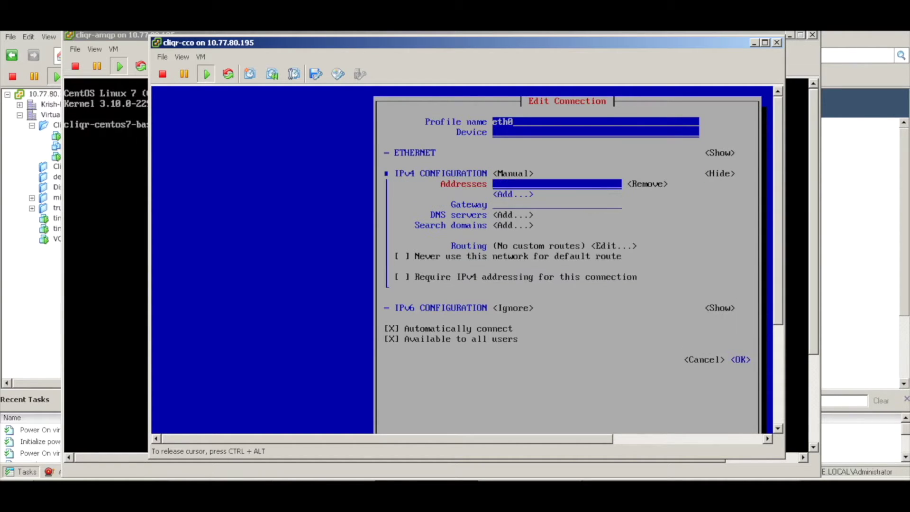
- Give eth0 address 1.1.1.161/24, gateway 1.1.1.11 and DNS 8.8.8.8, and save it
text(1.1.1.1)
key(Tab)
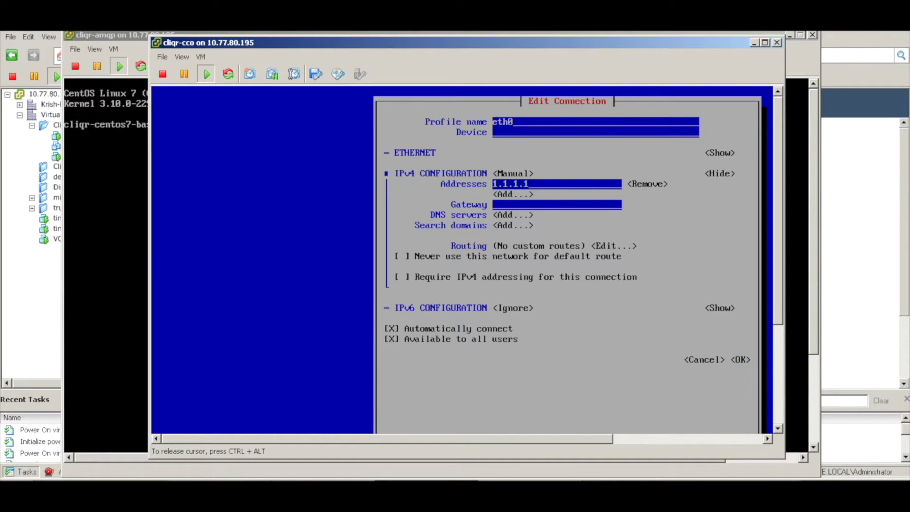
text(61/24)
key(Tab)
key(Tab)
key(Tab)
text(1.1.1.1)
key(Tab)
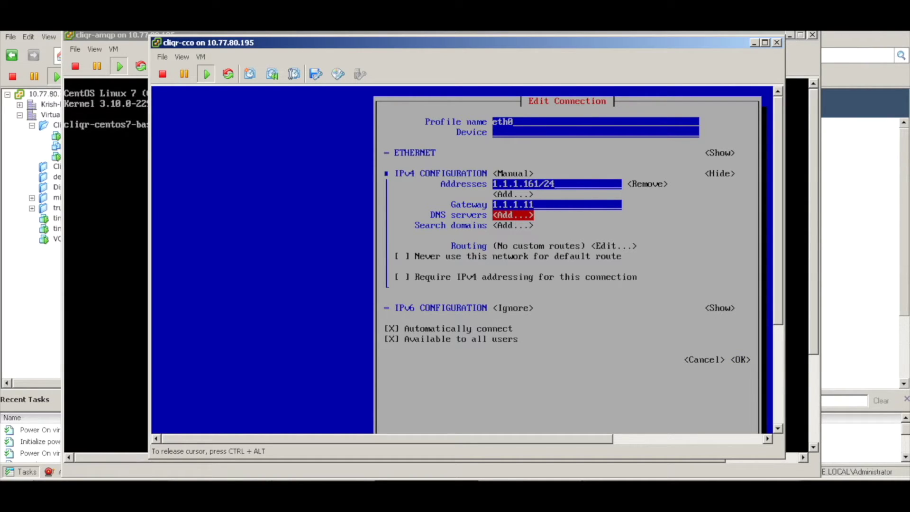
key(Return)
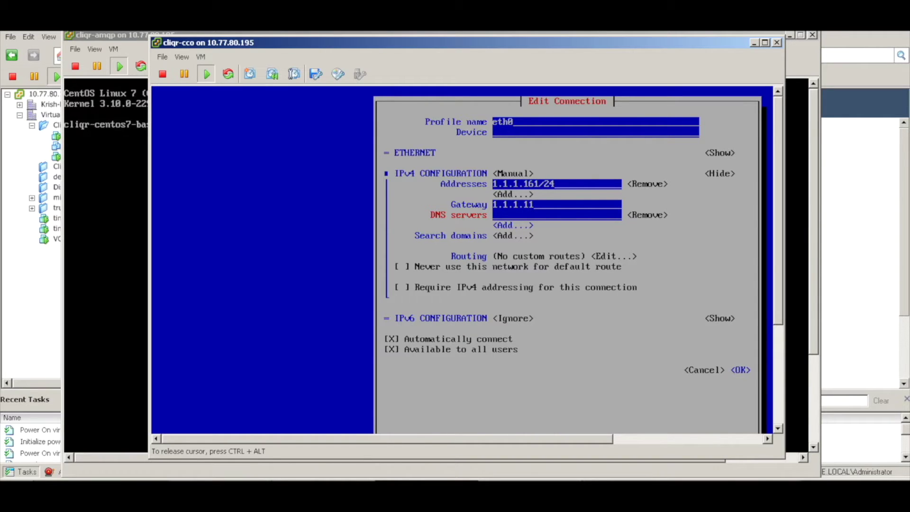
text(8.8.8.8)
key(Tab)
key(Tab)
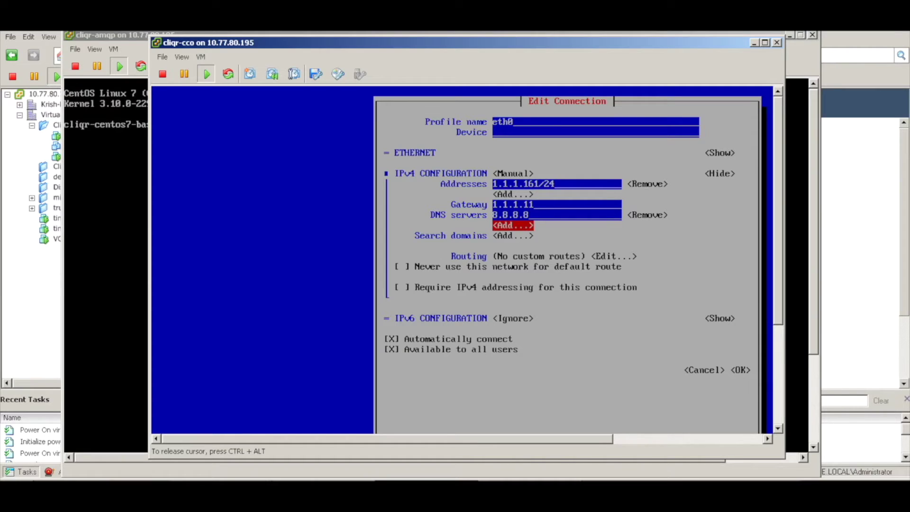
key(Tab)
key(Tab)
key(Tab)
key(Tab)
key(Tab)
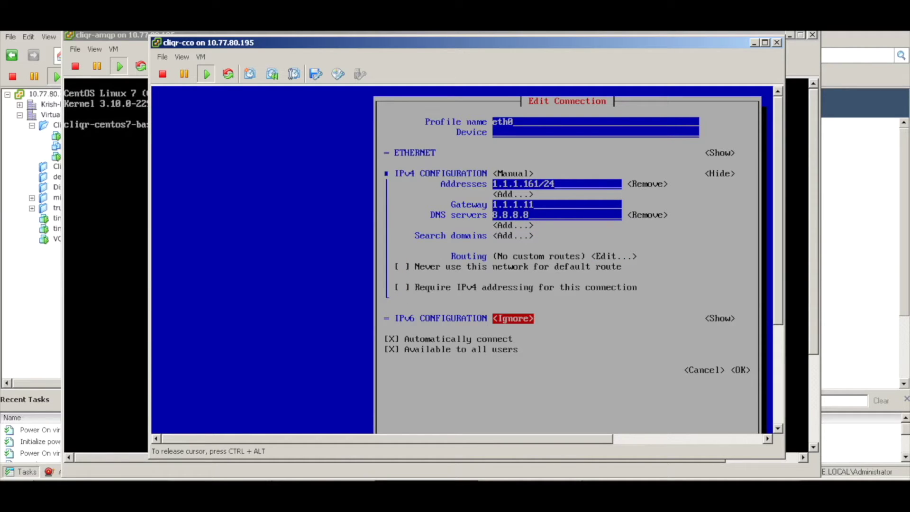
key(Tab)
key(Tab)
key(Tab)
key(Tab)
key(Tab)
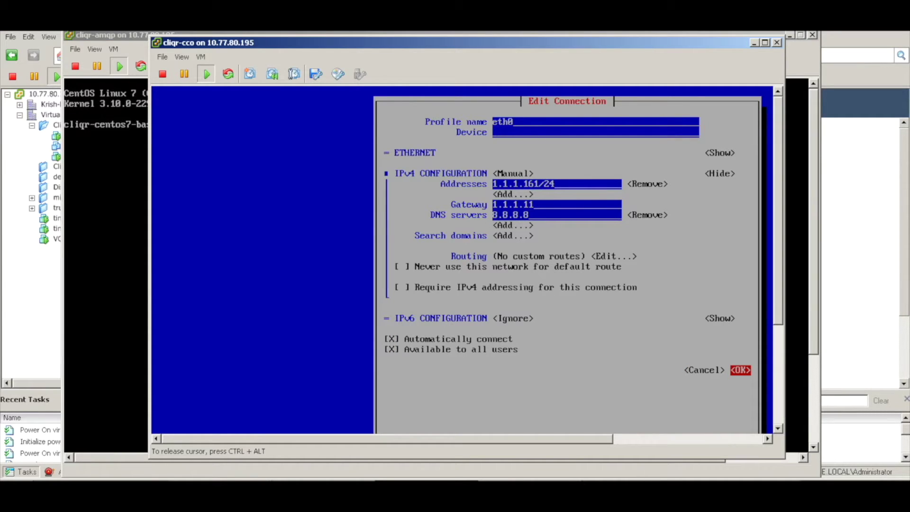
key(Return)
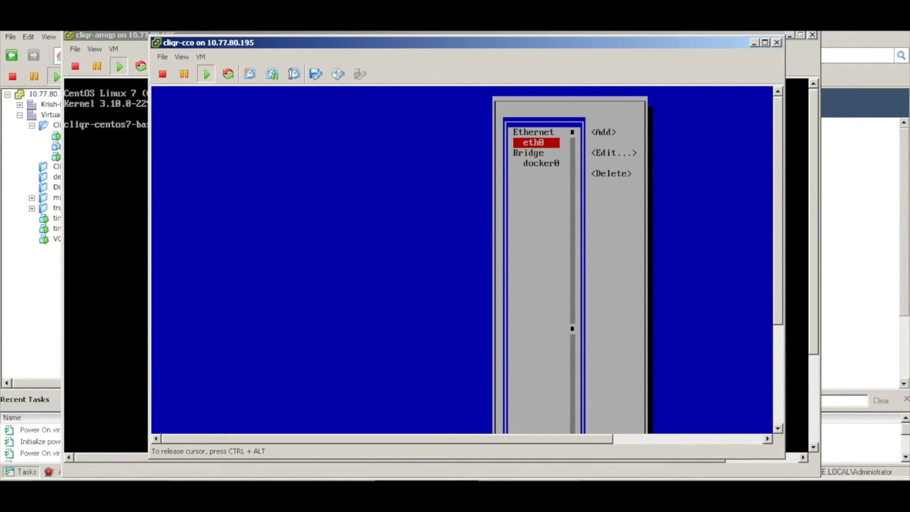
- Quit nmtui back to the root shell
click(779, 408)
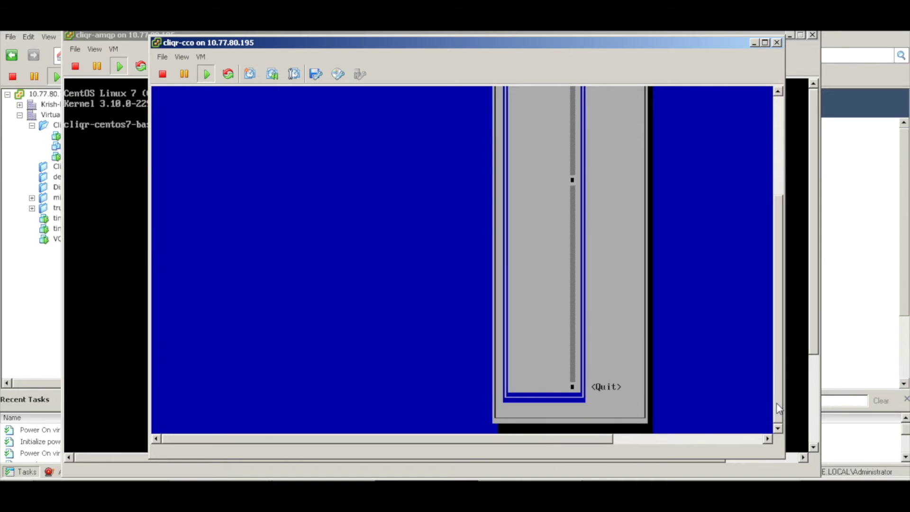
click(722, 385)
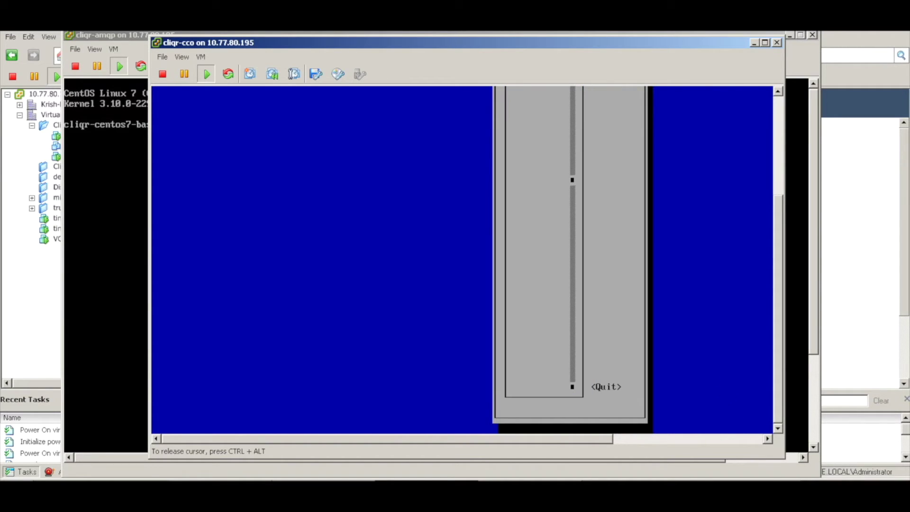
key(Tab)
key(Return)
key(Return)
key(Return)
key(Return)
key(Return)
key(Return)
key(Return)
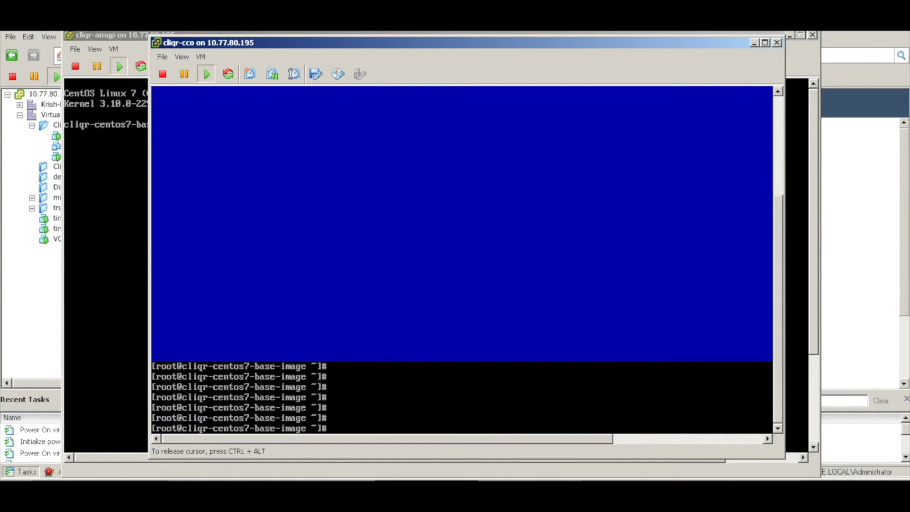
- Open /etc/hostname in vi and enter insert mode
text(vi /etc/hostname)
key(Return)
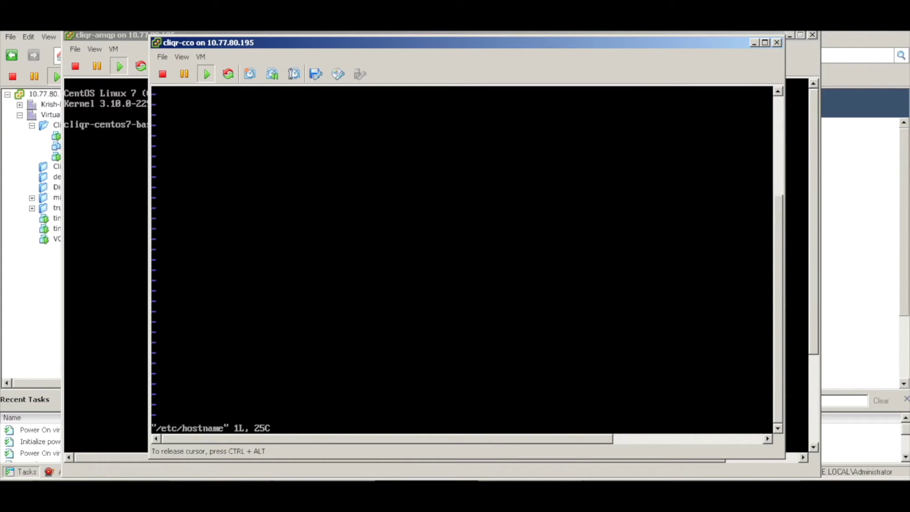
key(i)
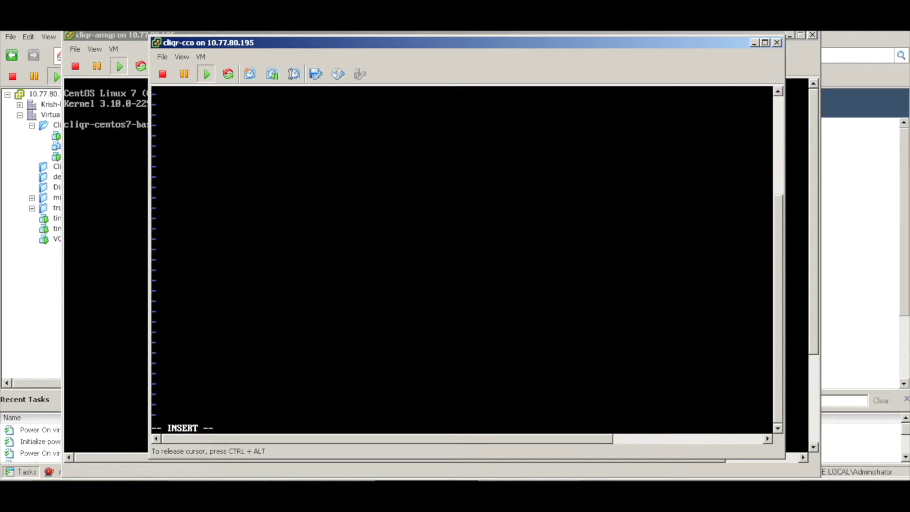
key(ctrl+alt)
click(781, 142)
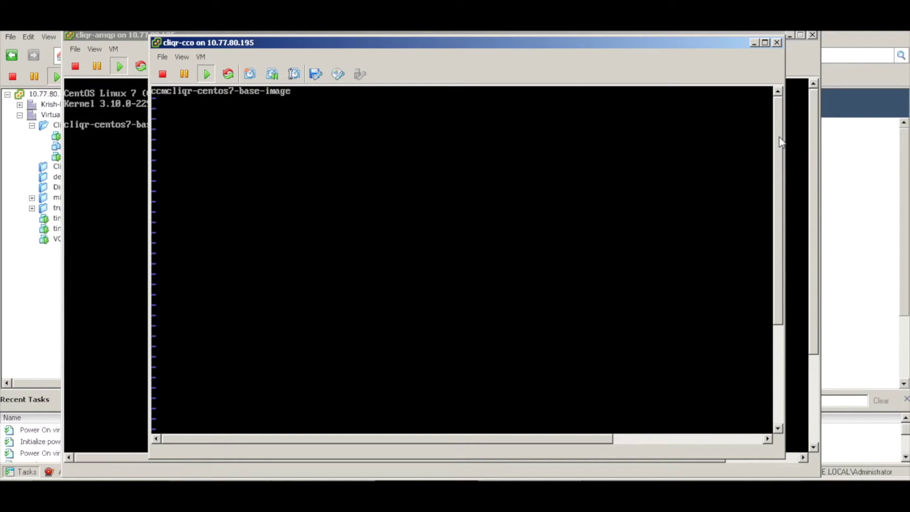
click(397, 119)
- Trim the hostname down to ccm and write the file
key(BackSpace)
key(BackSpace)
key(BackSpace)
key(BackSpace)
key(BackSpace)
key(BackSpace)
key(BackSpace)
key(BackSpace)
key(BackSpace)
key(BackSpace)
key(BackSpace)
key(BackSpace)
key(BackSpace)
key(BackSpace)
key(BackSpace)
key(BackSpace)
key(BackSpace)
key(BackSpace)
key(BackSpace)
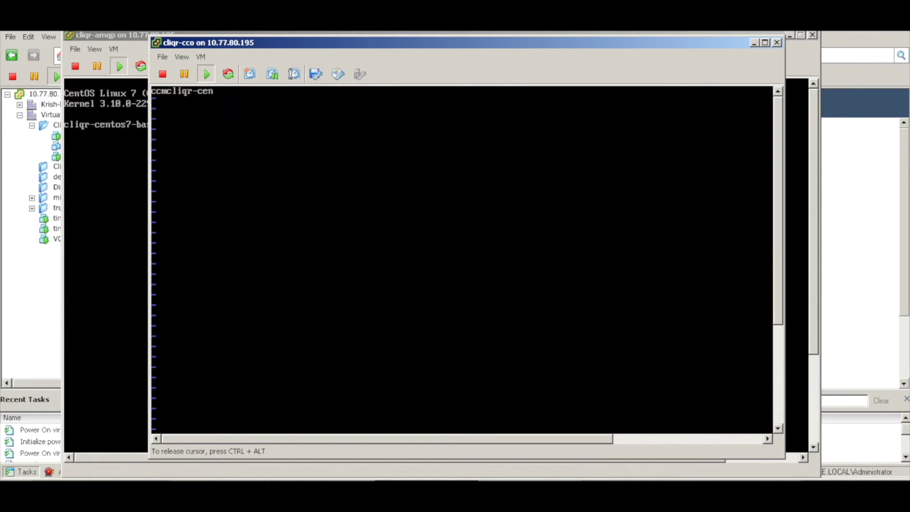
key(BackSpace)
key(BackSpace)
key(BackSpace)
key(BackSpace)
key(BackSpace)
key(Escape)
key(d)
key(d)
key(ctrl+alt)
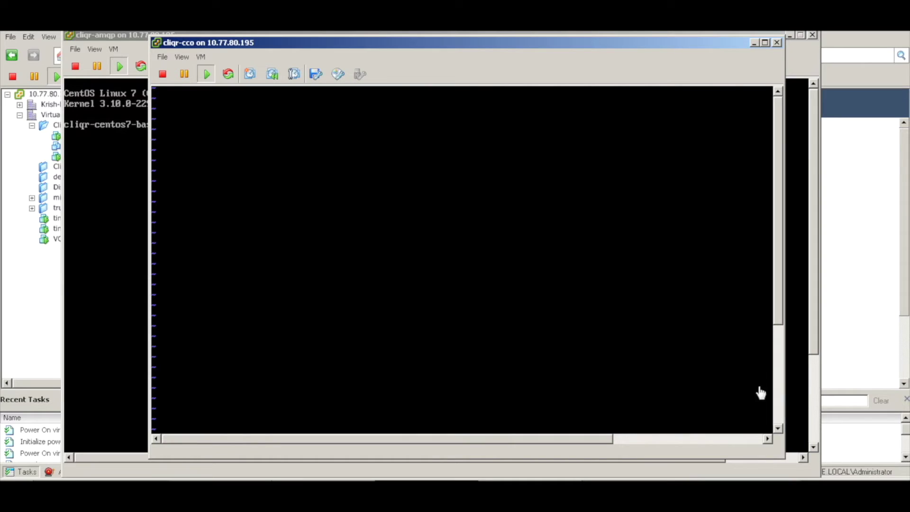
click(780, 411)
click(594, 365)
key(Return)
key(Return)
key(Return)
key(Return)
key(Return)
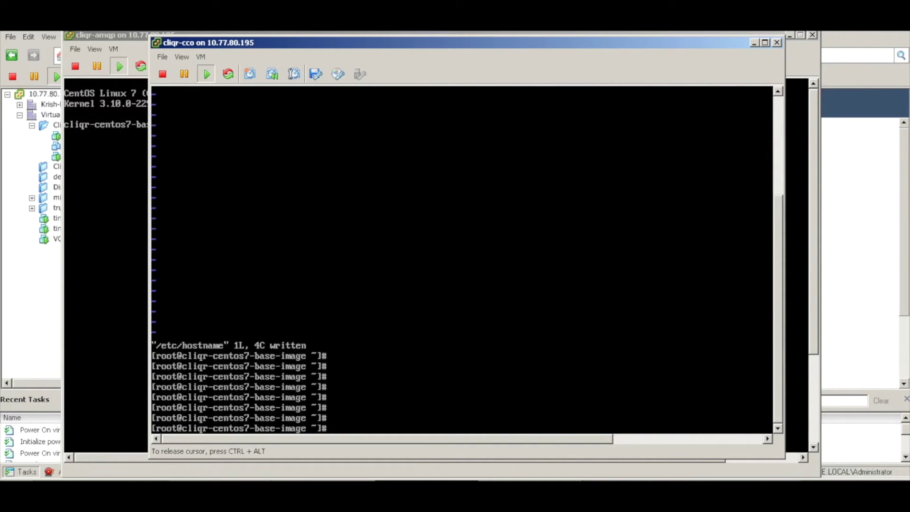
- Edit /etc/hosts in vi, adding ccm to the 127.0.0.1 line, and write the file
text(vi /etc/hosts)
key(Return)
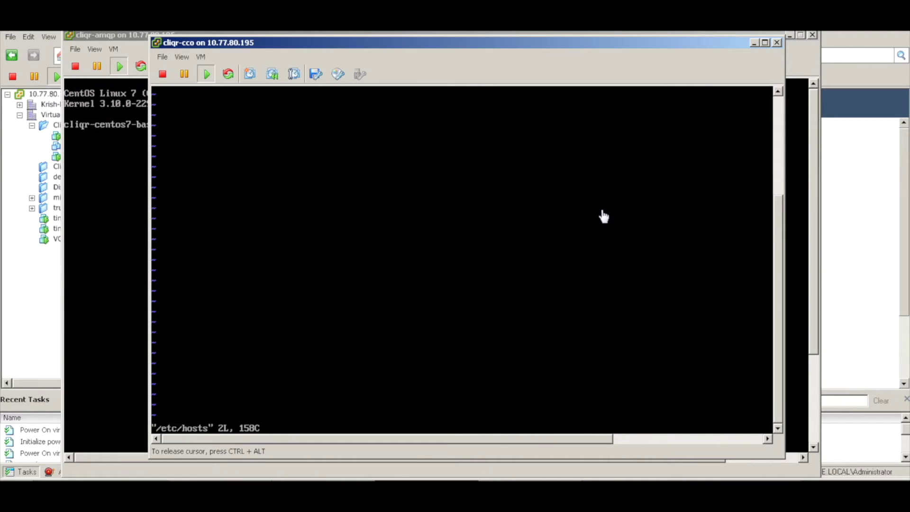
click(433, 136)
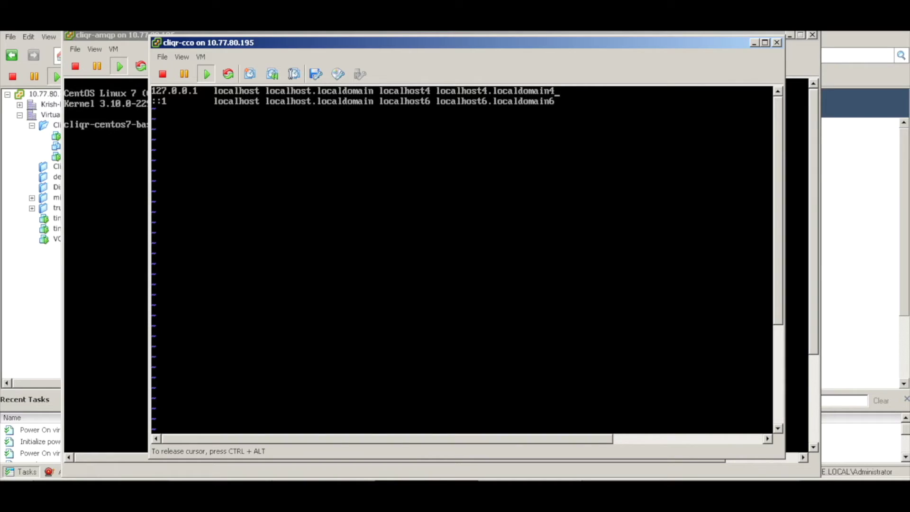
text(ccm)
key(Return)
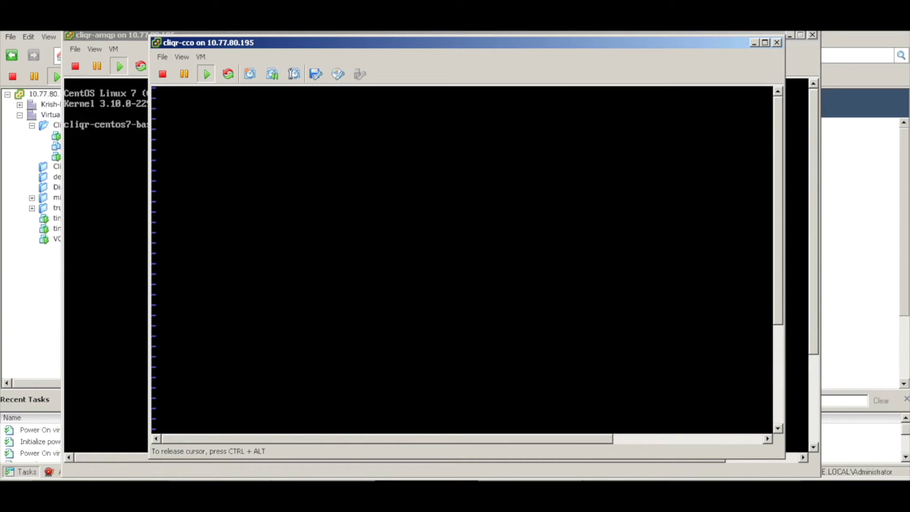
key(ctrl+alt)
scroll(770, 406, down, 3)
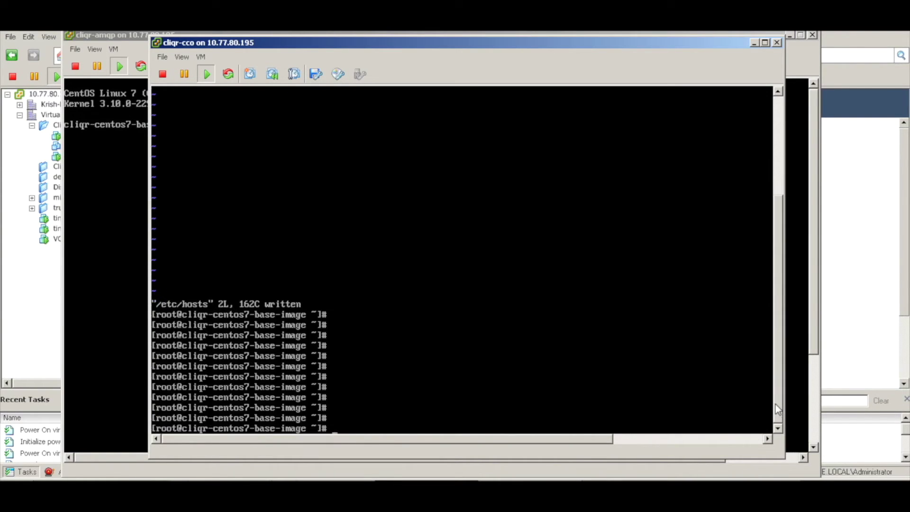
click(533, 337)
- Change to /usr/local/cliqr/bin and list its scripts
key(Return)
key(Return)
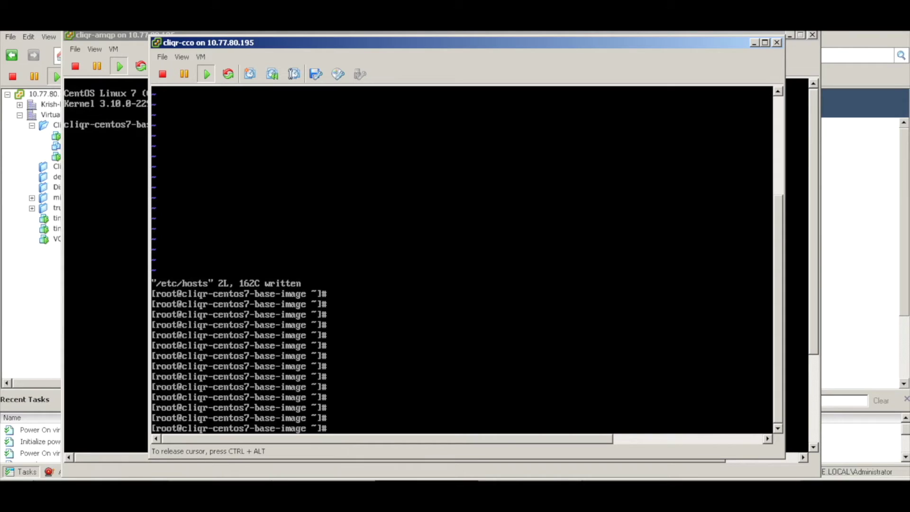
text(cd /usr/local/bin/)
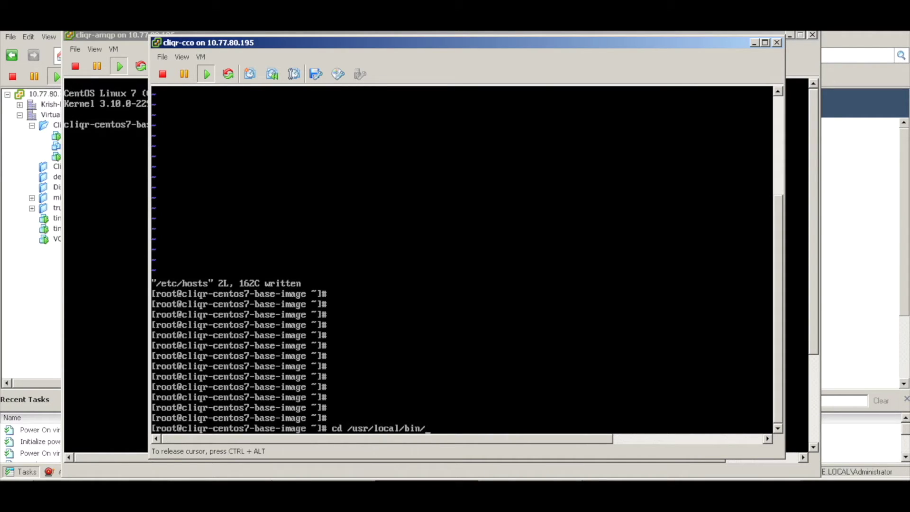
key(BackSpace)
key(BackSpace)
key(BackSpace)
key(BackSpace)
text(cl)
key(Tab)
text(bin/)
key(Return)
text(ls)
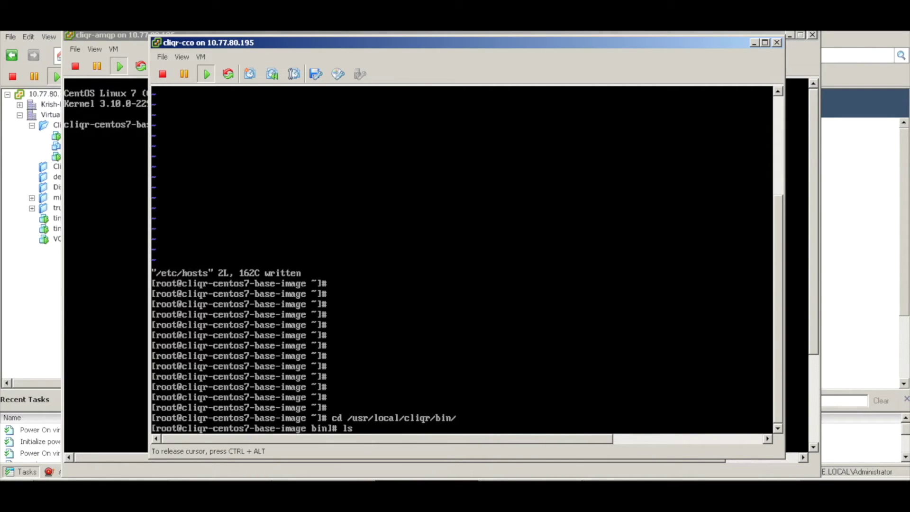
key(Return)
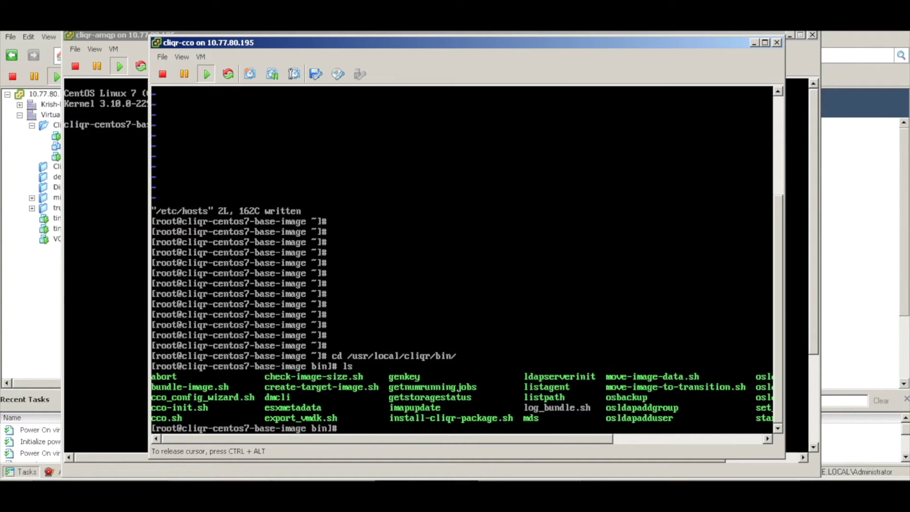
- Run ./cco_config_wizard.sh to start the CCO configuration wizard
text(./cco_)
key(Tab)
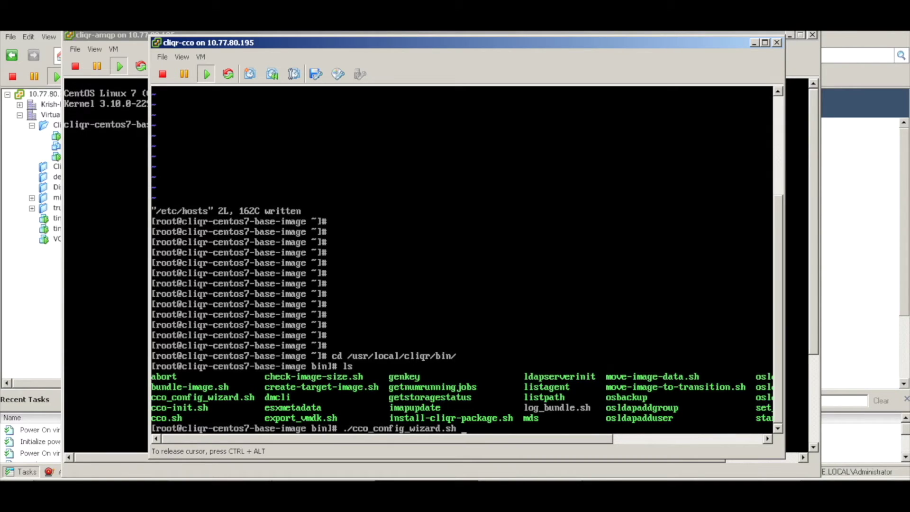
key(Return)
key(Return)
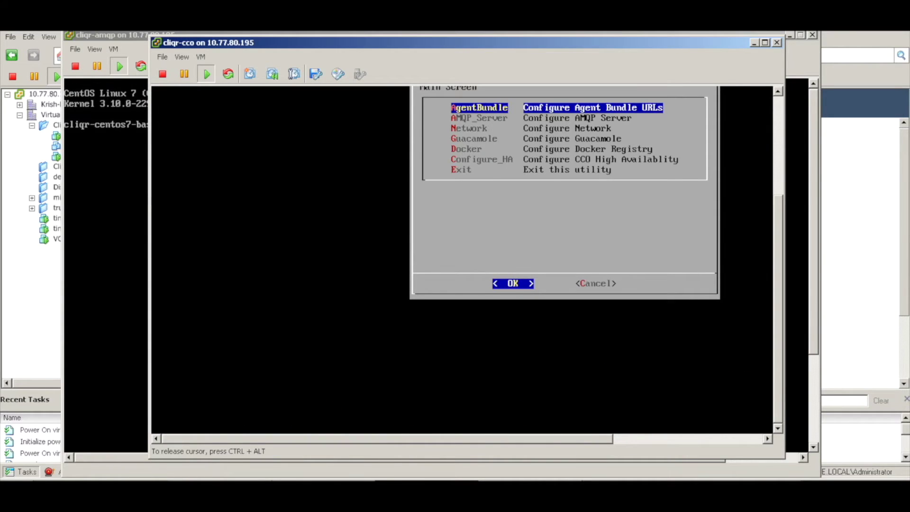
- Leave the CCO agent bundle URL settings unchanged
key(Return)
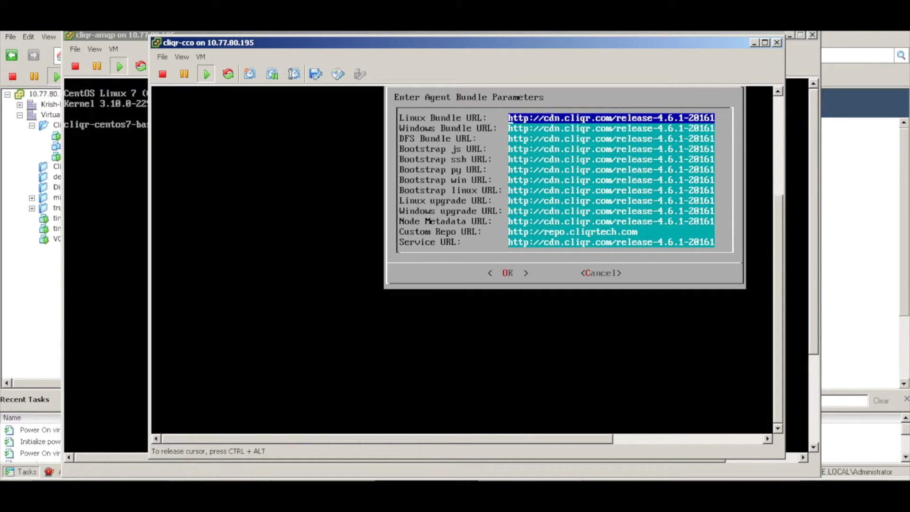
key(Tab)
key(Tab)
key(Return)
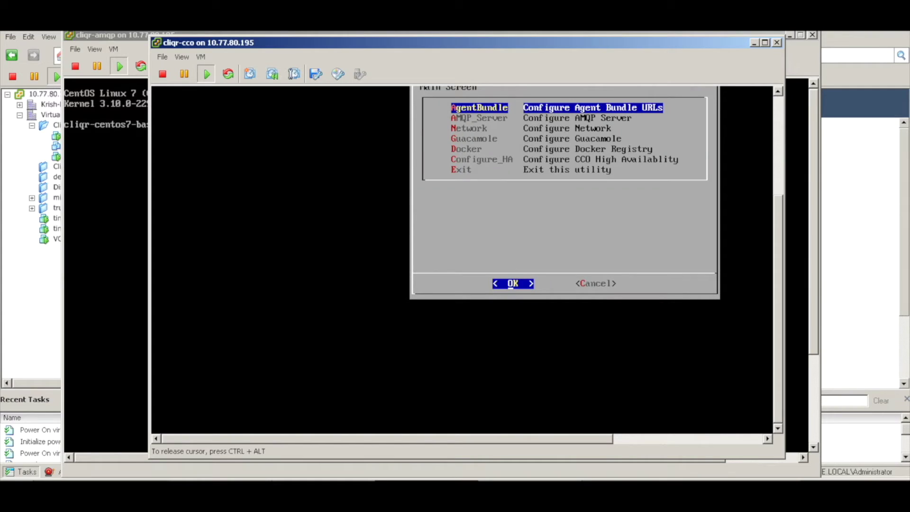
- Set the AMQP server to 1.1.1.162 on port 5671 and save the change
key(Down)
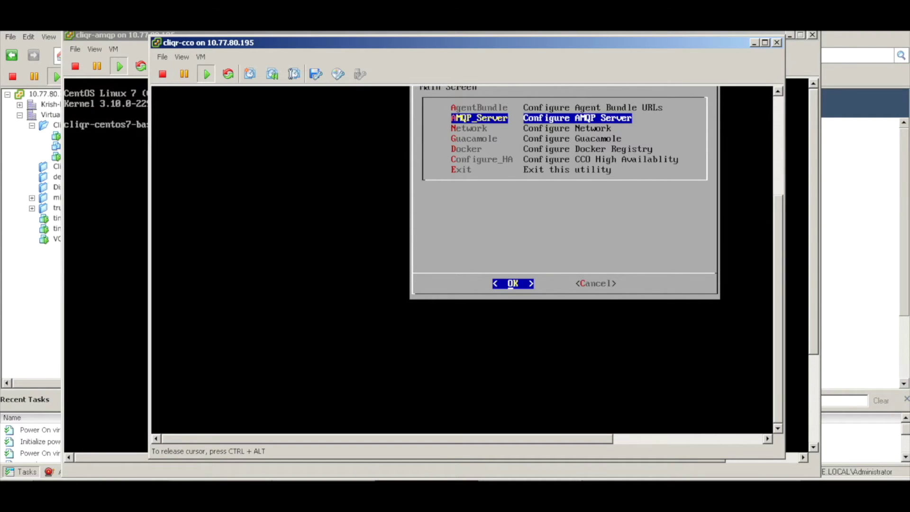
key(Return)
text(1.1.1.162)
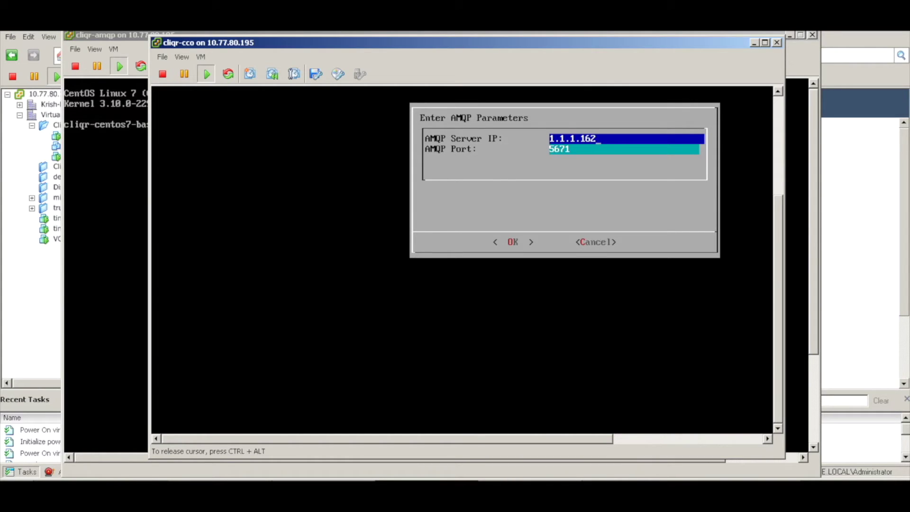
key(Tab)
key(Return)
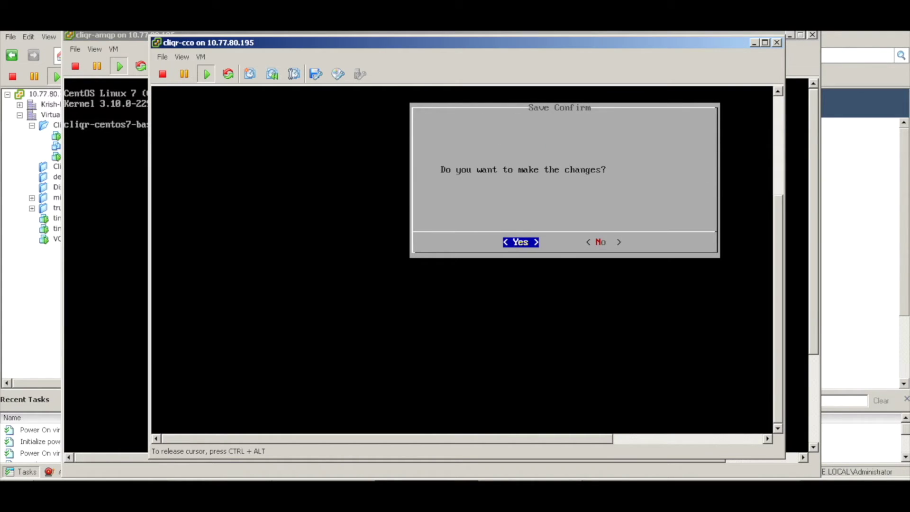
key(Return)
key(Return)
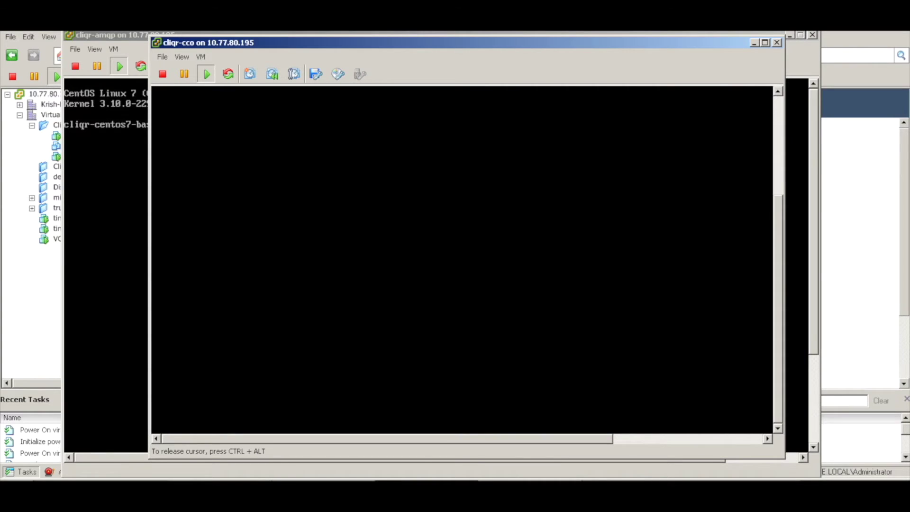
key(Down)
key(Down)
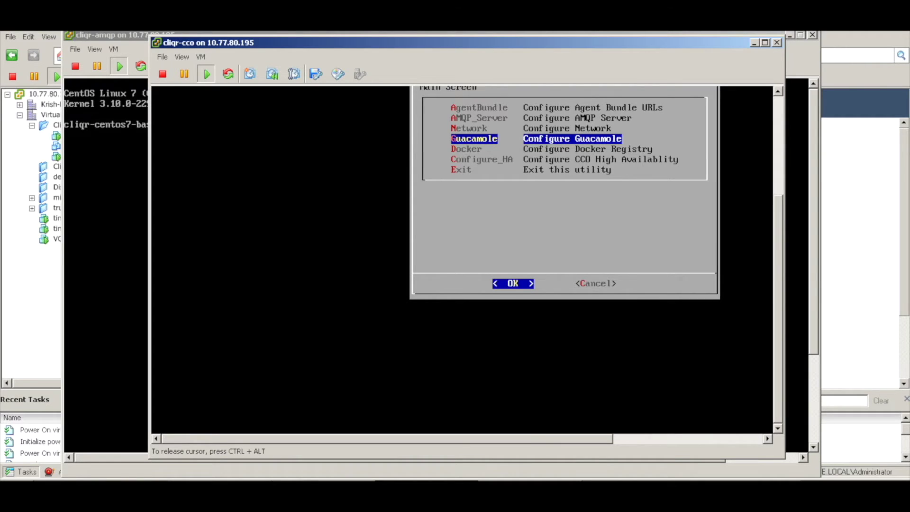
- Set the Guacamole connection broker host to 1.1.1.162 and save it
key(Return)
text(1.1.1.162)
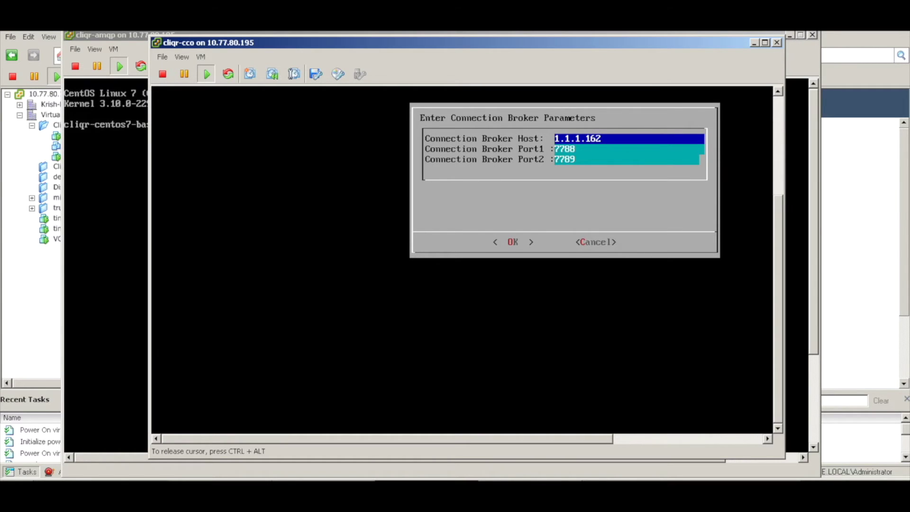
key(Tab)
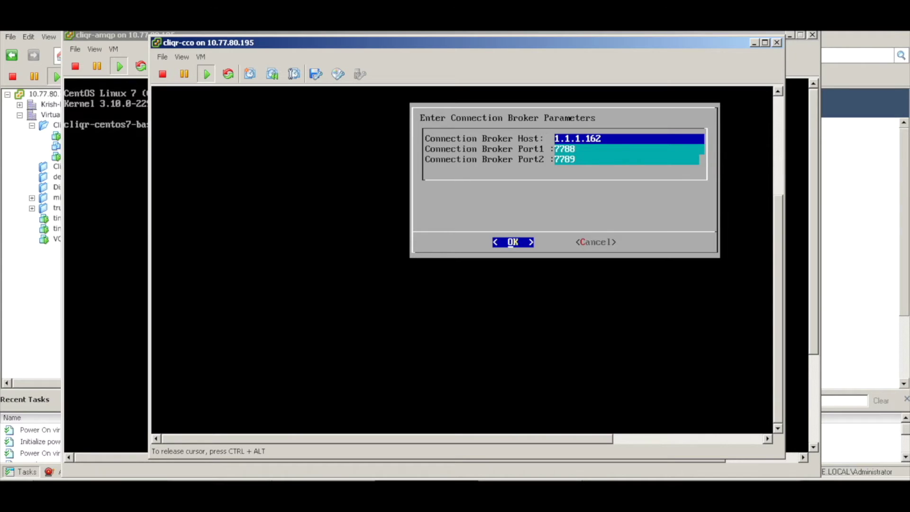
key(Return)
key(Return)
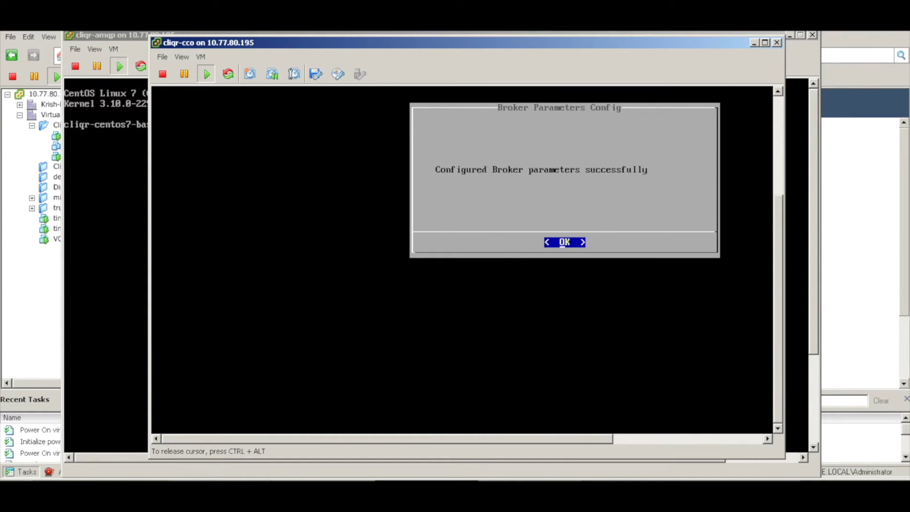
key(Return)
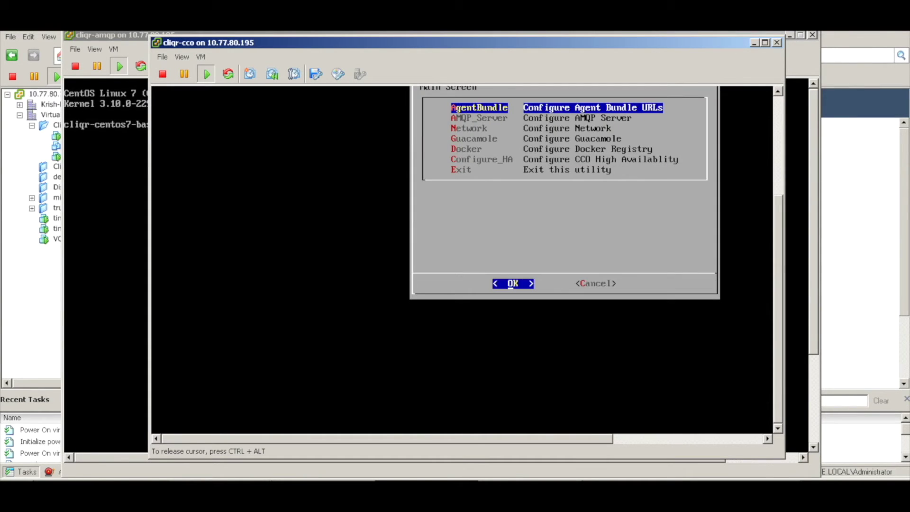
- Exit the CCO configuration utility and agree to restart the server
key(Down)
key(Down)
key(Down)
key(Down)
key(Down)
key(Down)
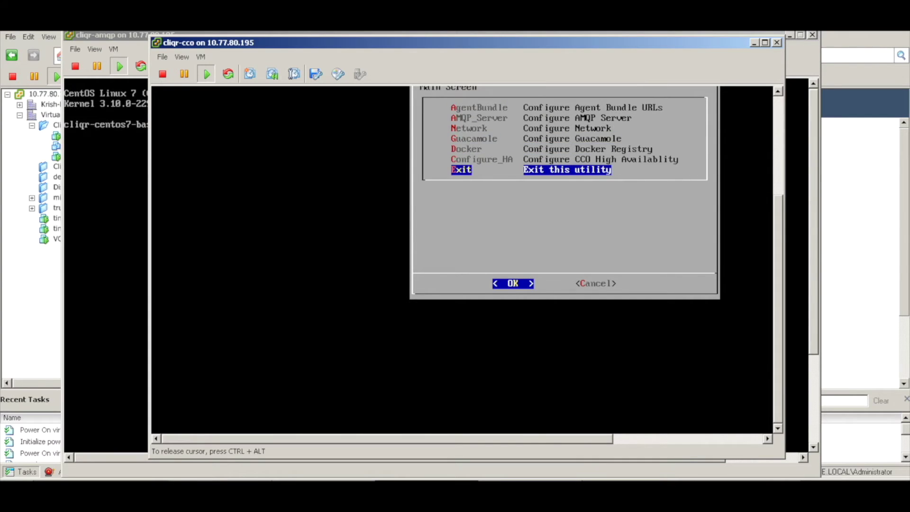
key(Return)
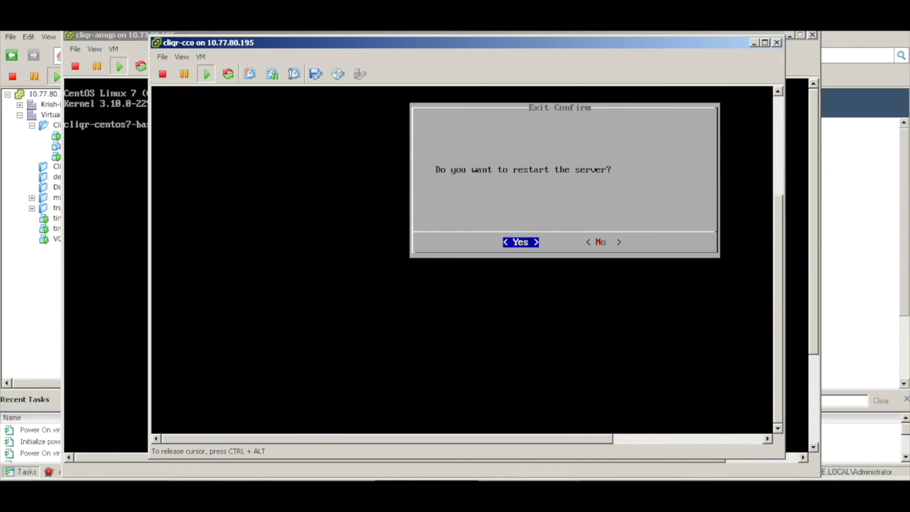
key(Return)
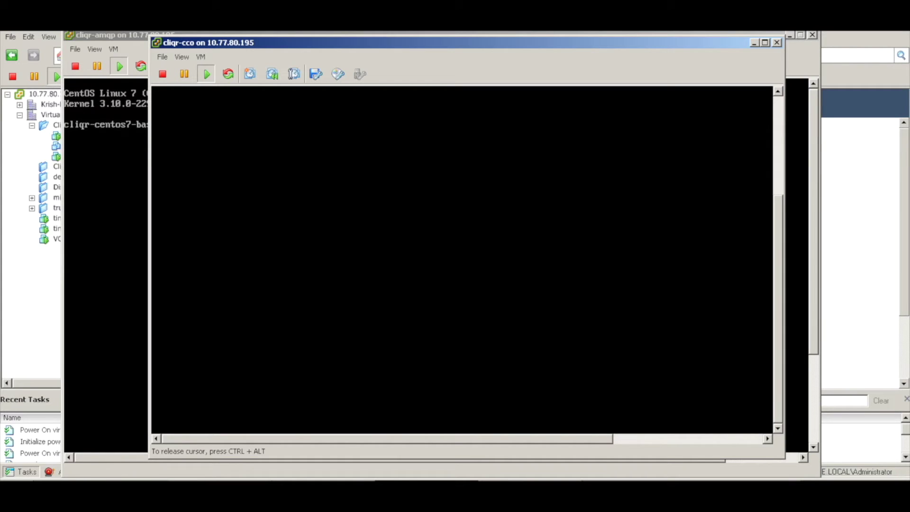
- Run reboot at the root prompt of the cliqr-cco VM console
key(ctrl+alt)
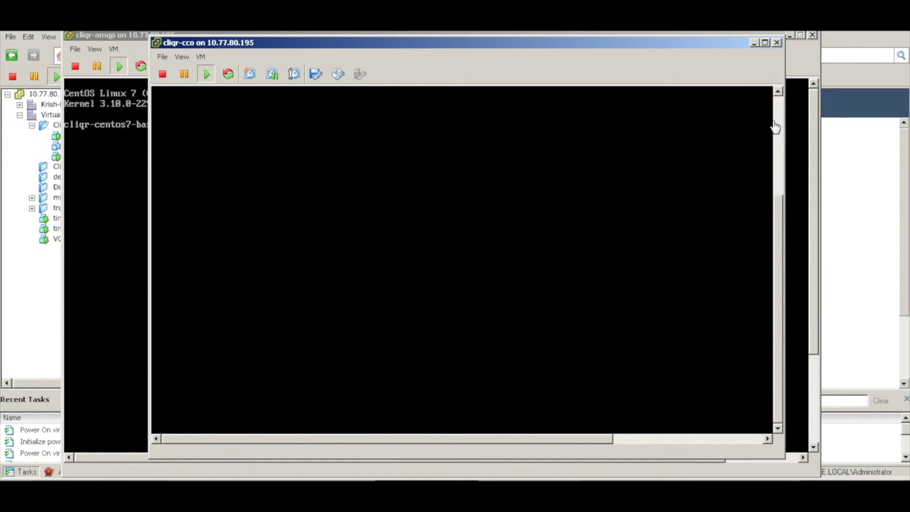
click(777, 123)
click(685, 171)
key(Return)
key(Return)
key(Return)
key(Return)
key(Return)
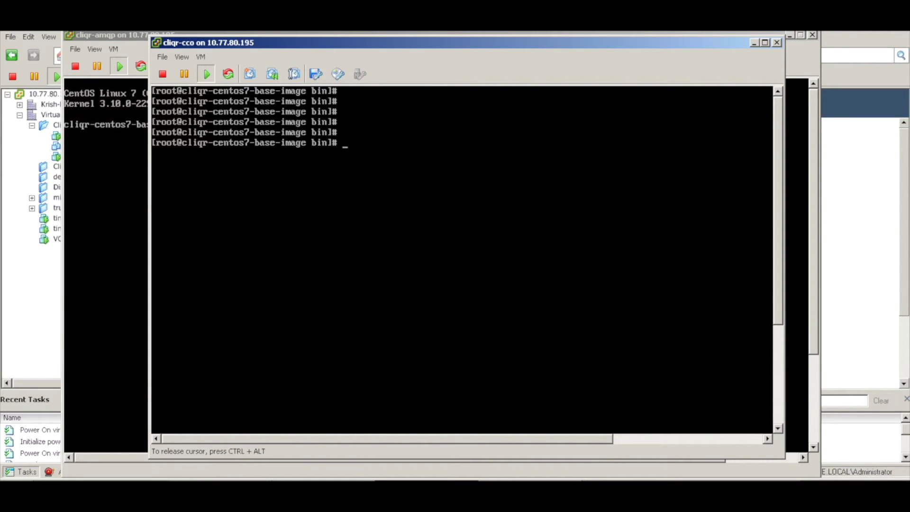
text(reboot)
key(Return)
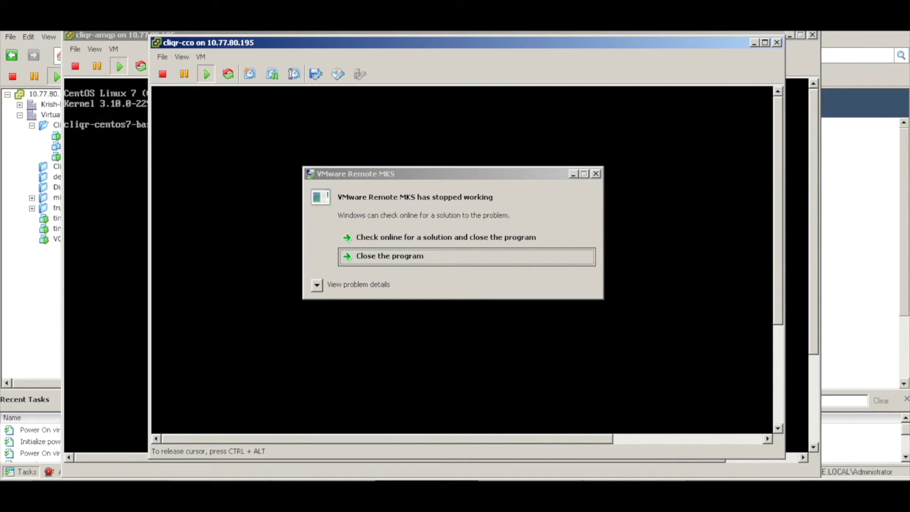
- Dismiss the crashed console error, close the cliqr-cco console, and return to the inventory
click(526, 255)
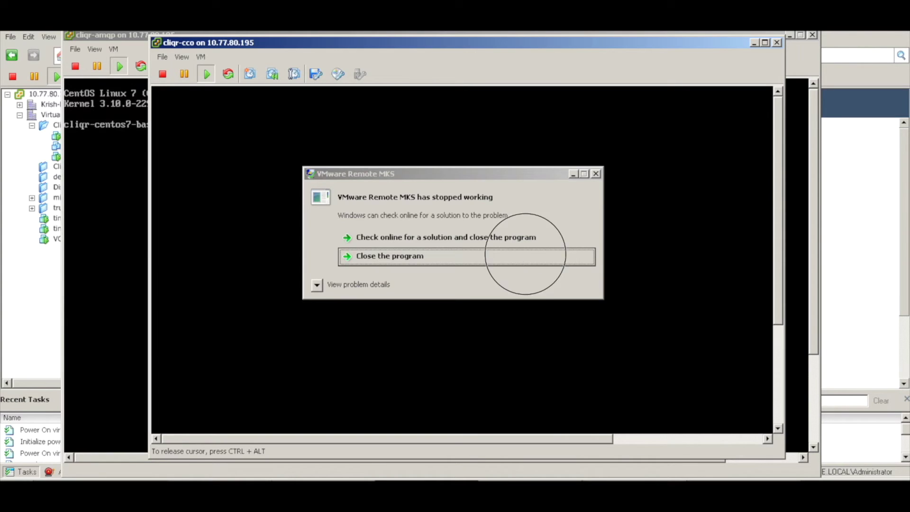
click(777, 43)
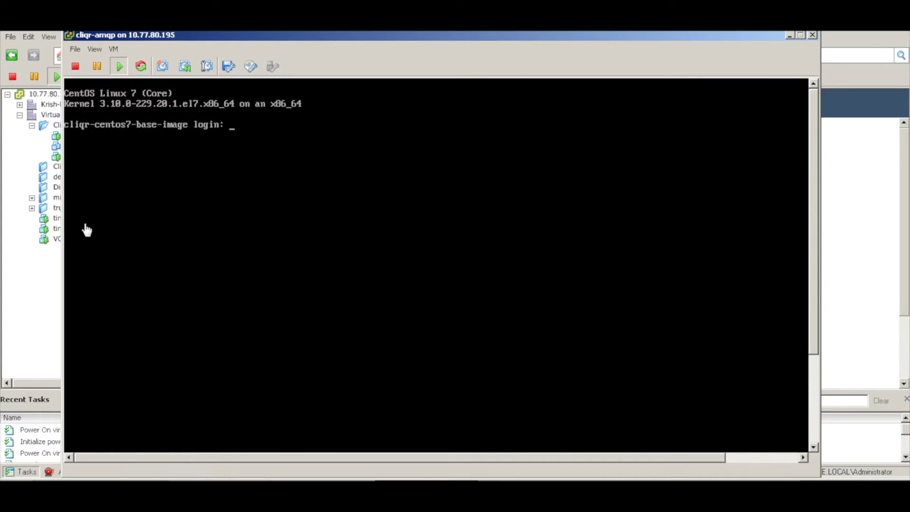
click(36, 280)
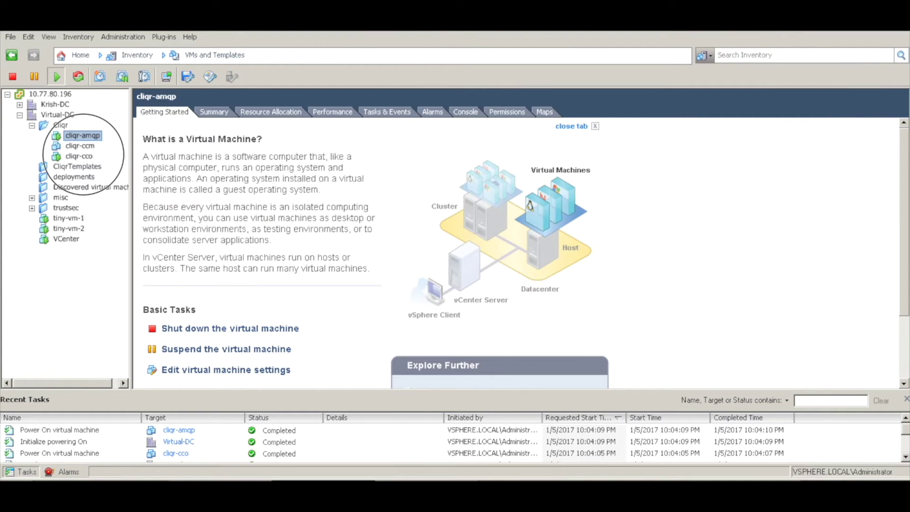
- Open a console for the rebooted cliqr-cco VM
click(85, 156)
right_click(86, 159)
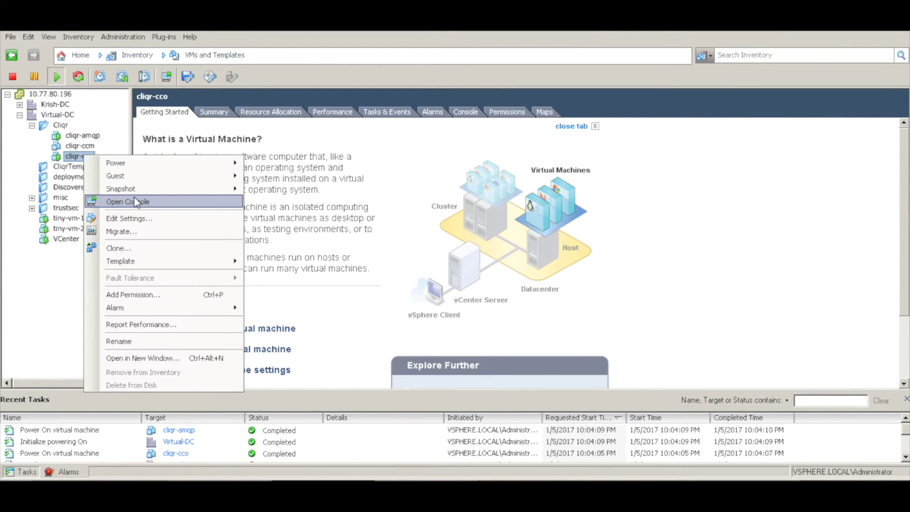
click(136, 203)
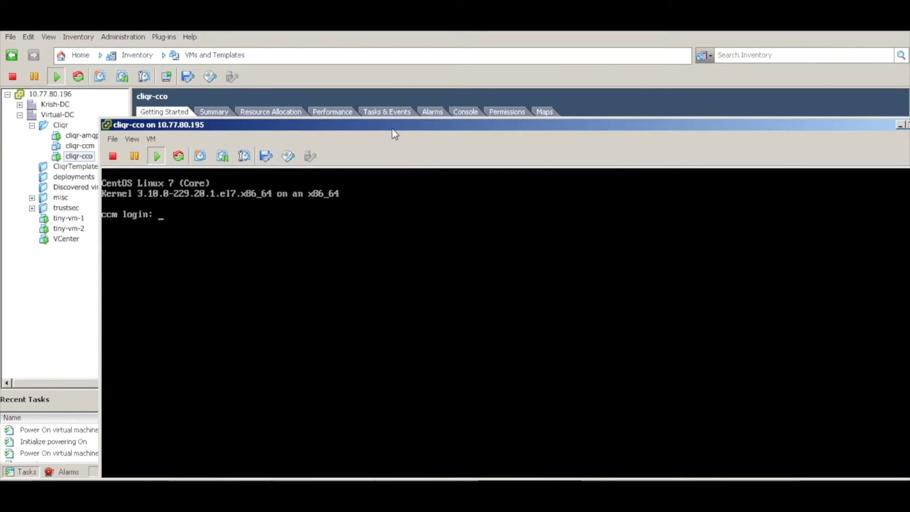
- Move and minimize the cliqr-cco console, then bring the cliqr-amqp console back into focus
click(437, 122)
drag(437, 122, 411, 46)
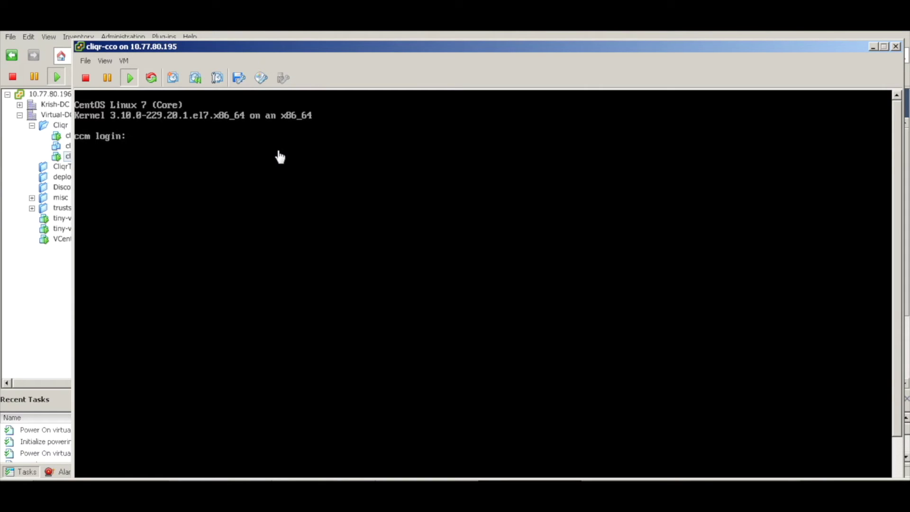
click(874, 44)
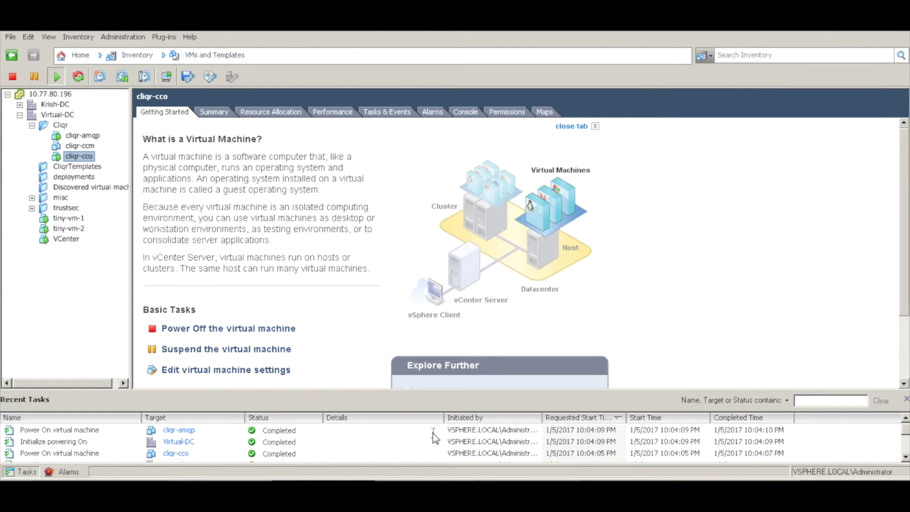
click(406, 498)
click(417, 202)
- Log in as root and change /etc/hostname from cliqr-centos7-base-image to amqp
text(root)
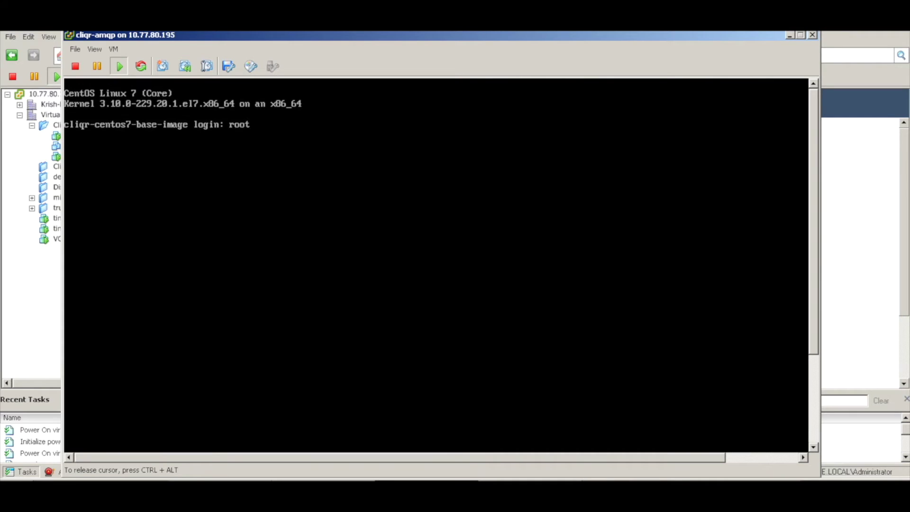
key(Return)
key(Return)
key(Return)
text(vi /etc/)
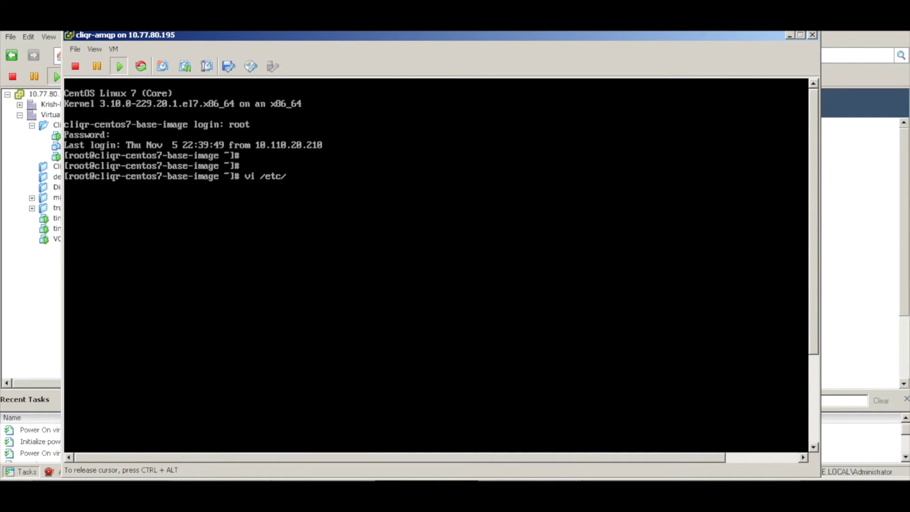
text(hostname)
key(Return)
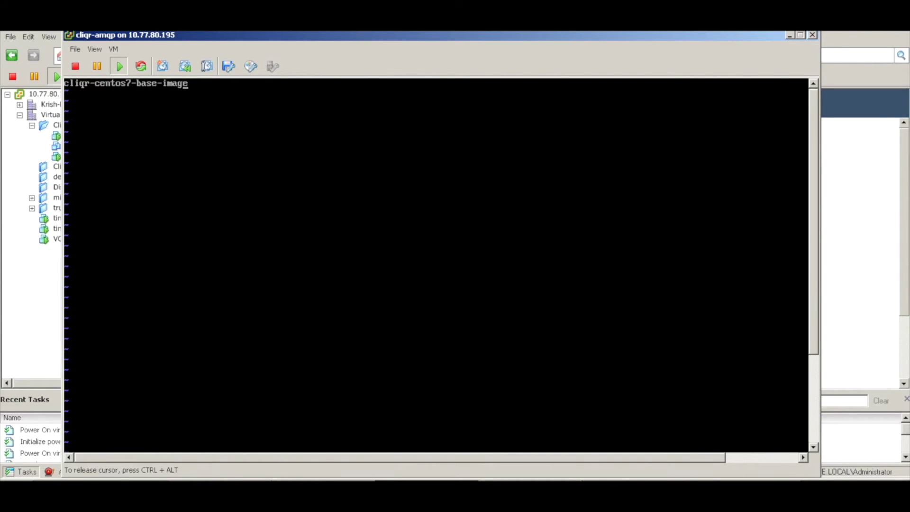
key(BackSpace)
key(BackSpace)
key(BackSpace)
key(BackSpace)
key(BackSpace)
key(BackSpace)
key(BackSpace)
key(BackSpace)
key(BackSpace)
key(BackSpace)
key(BackSpace)
key(BackSpace)
key(BackSpace)
key(BackSpace)
key(BackSpace)
key(BackSpace)
key(BackSpace)
key(BackSpace)
key(BackSpace)
key(BackSpace)
text(amqp)
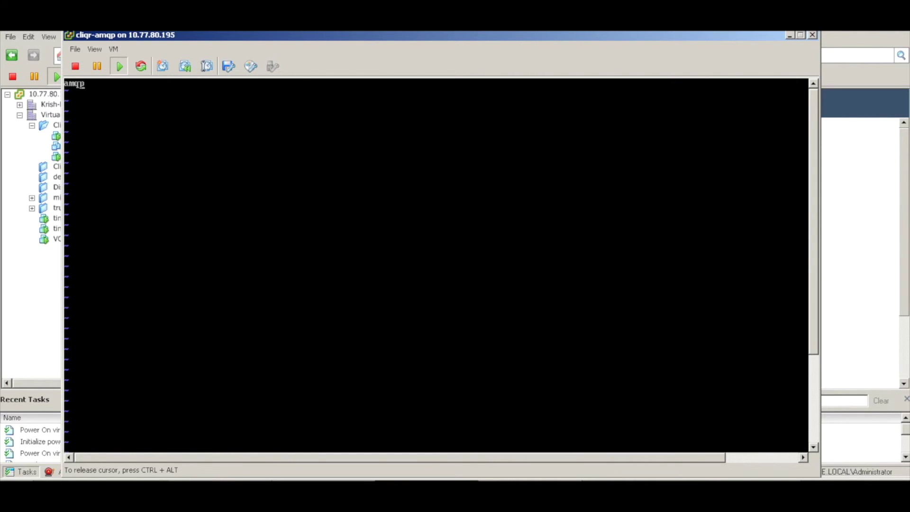
key(BackSpace)
key(BackSpace)
key(BackSpace)
key(BackSpace)
- Refocus the console and start editing /etc/hosts with vi
key(ctrl+alt)
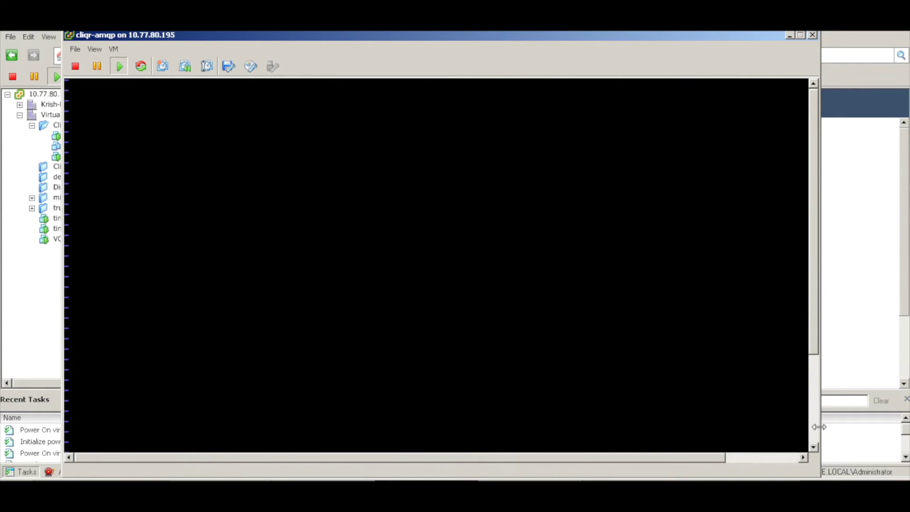
click(817, 428)
click(670, 377)
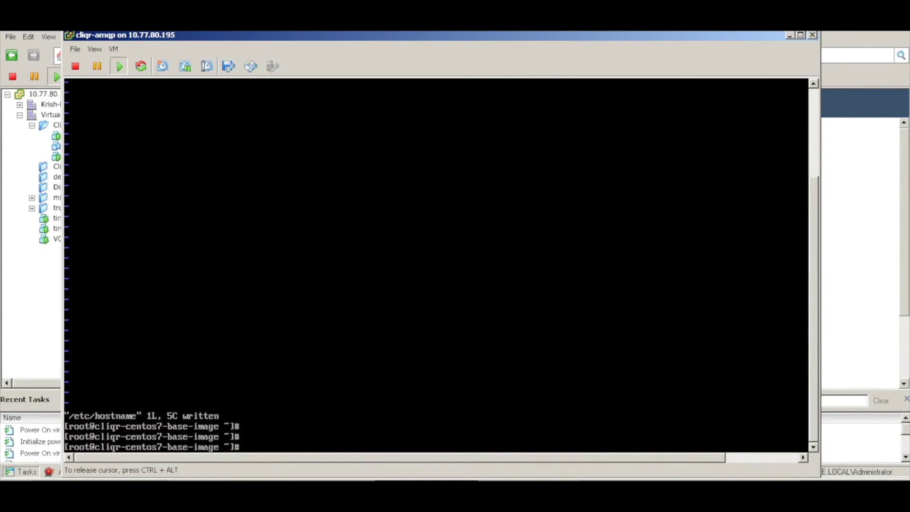
key(Return)
text(vi /etc/)
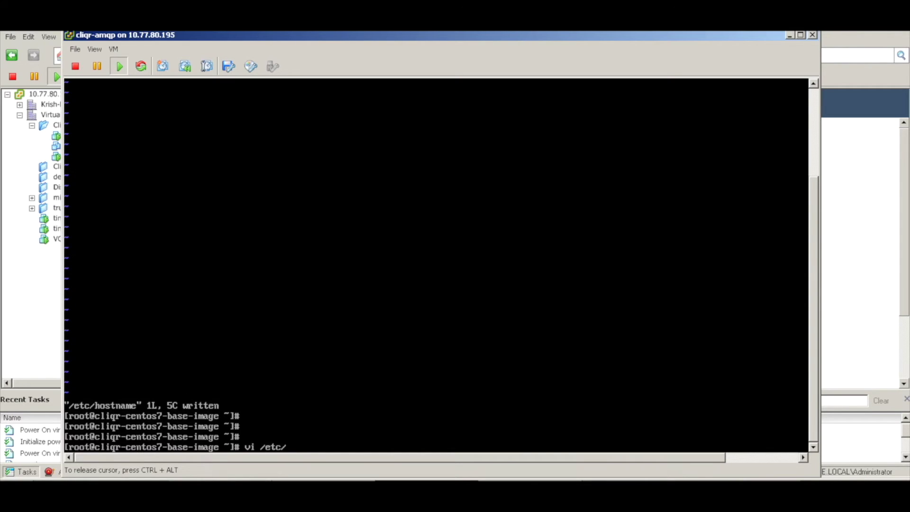
text(hosts)
- Add amqp to the 127.0.0.1 line of /etc/hosts and save the file
key(Return)
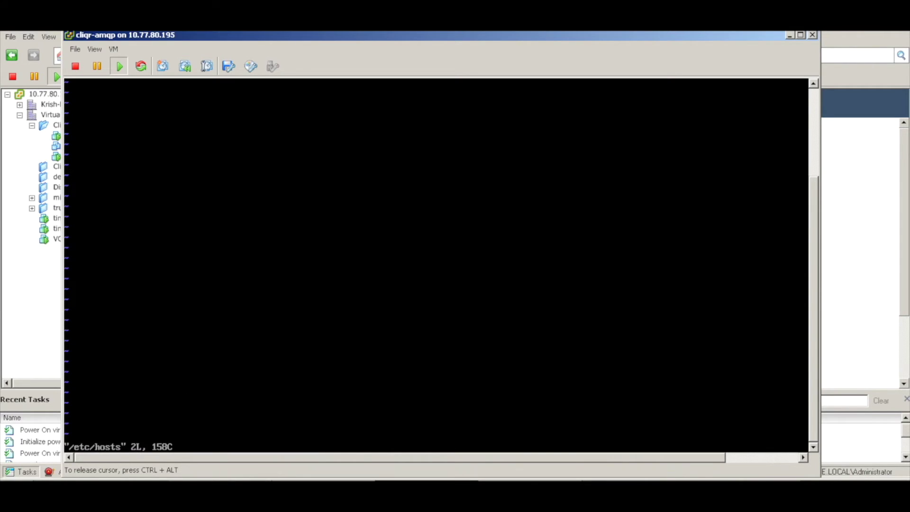
click(811, 101)
click(555, 145)
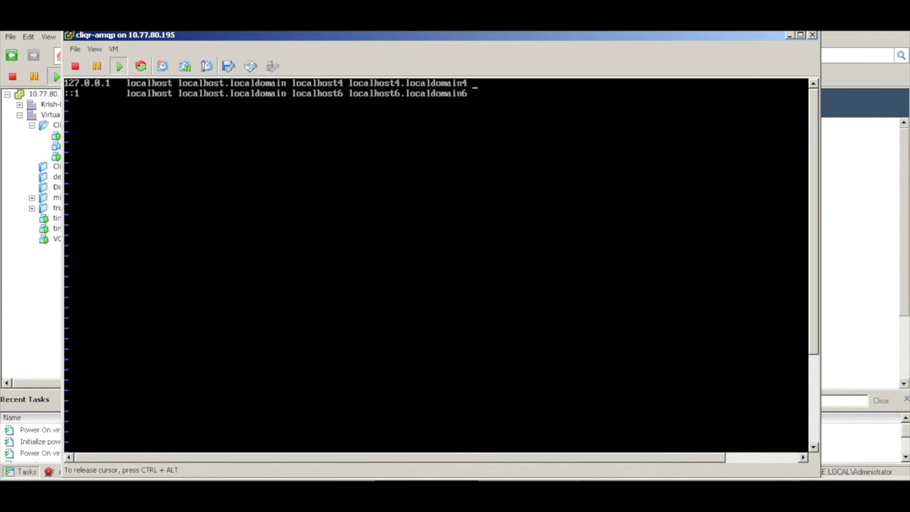
text(amqp)
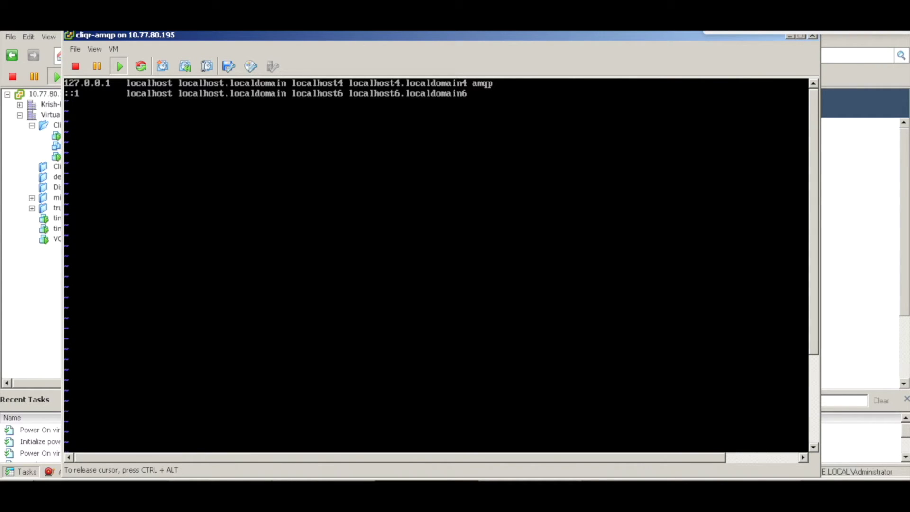
key(ctrl+alt)
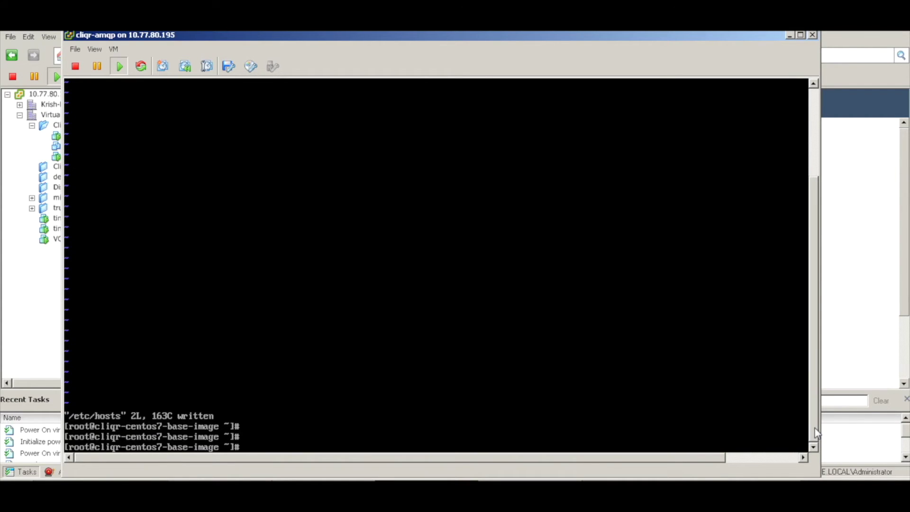
- Launch the nmtui network manager at the root prompt
click(663, 377)
key(Return)
key(Return)
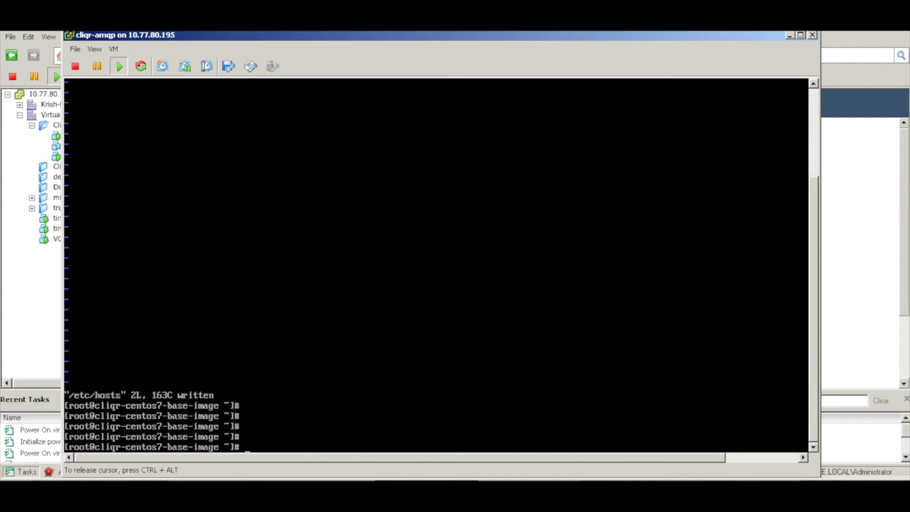
text(nmtui)
key(Return)
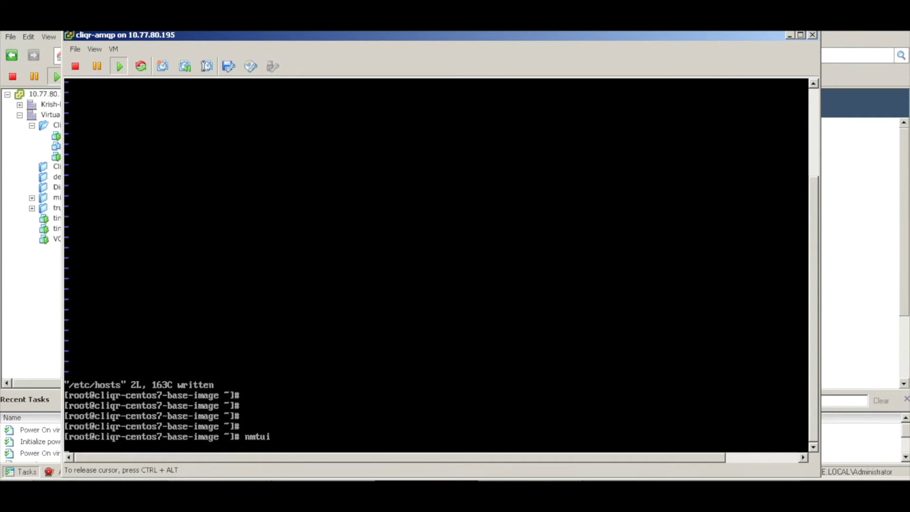
- Choose 'Edit a connection' in nmtui to list the eth0 connection
key(Return)
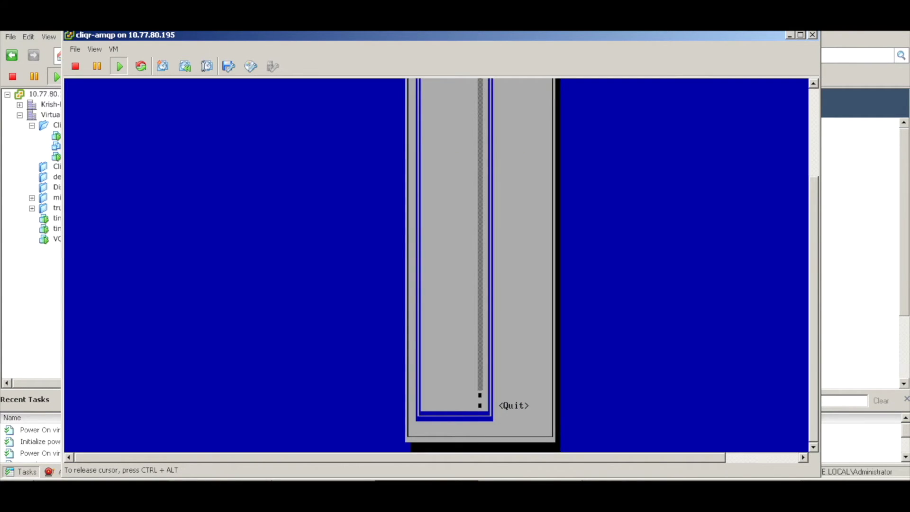
key(ctrl+alt)
click(818, 112)
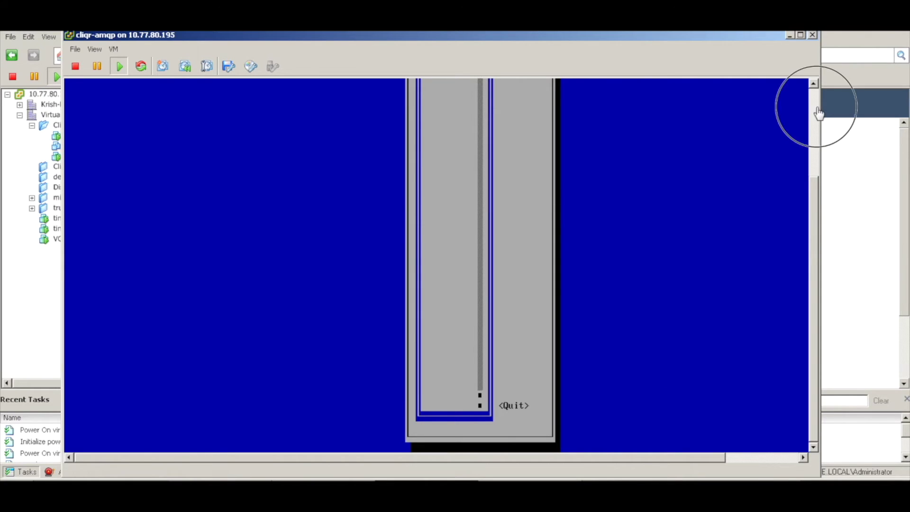
click(686, 163)
- Switch eth0's IPv4 configuration to Manual and add an empty address entry
key(Return)
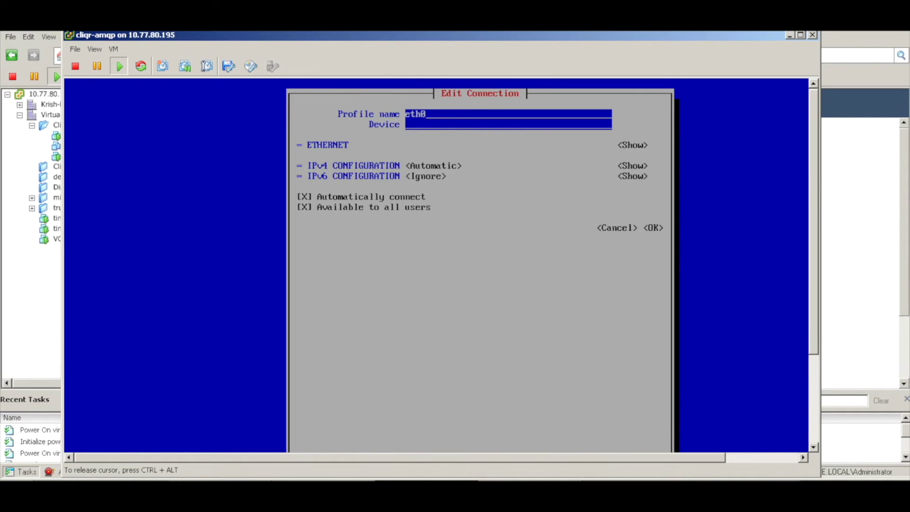
key(Tab)
key(Tab)
key(Tab)
key(Return)
key(Down)
key(Down)
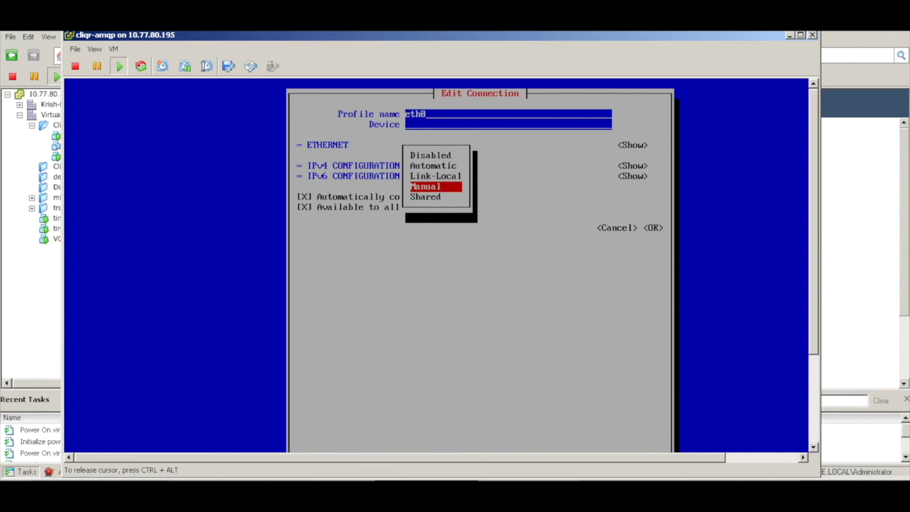
key(Return)
key(Tab)
key(Return)
key(Tab)
key(Return)
- Enter address 1.1.1.162/24, gateway 1.1.1.11 and DNS 8.8.8.8, then save eth0
text(1.1.1.1)
key(Tab)
text(62/24)
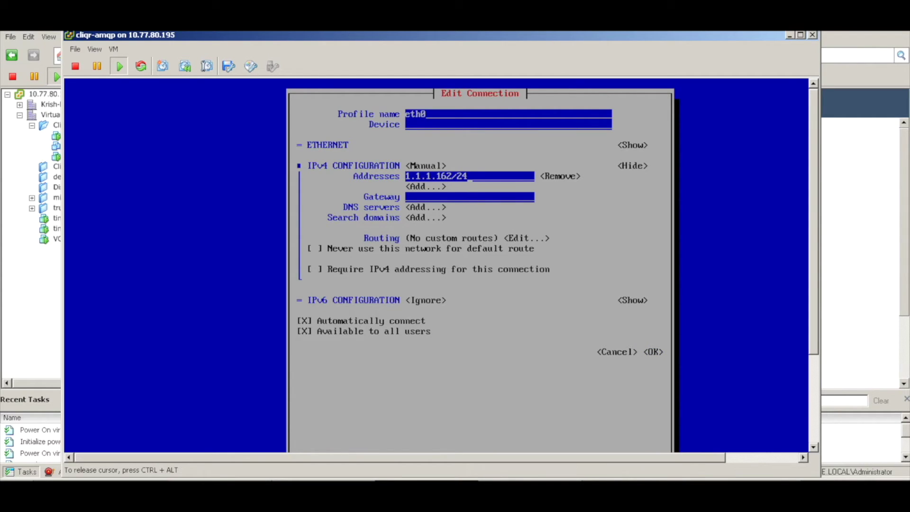
key(Tab)
key(Tab)
key(Tab)
text(1.1.1.11)
key(Tab)
key(Return)
text(8.8.8.8)
key(Tab)
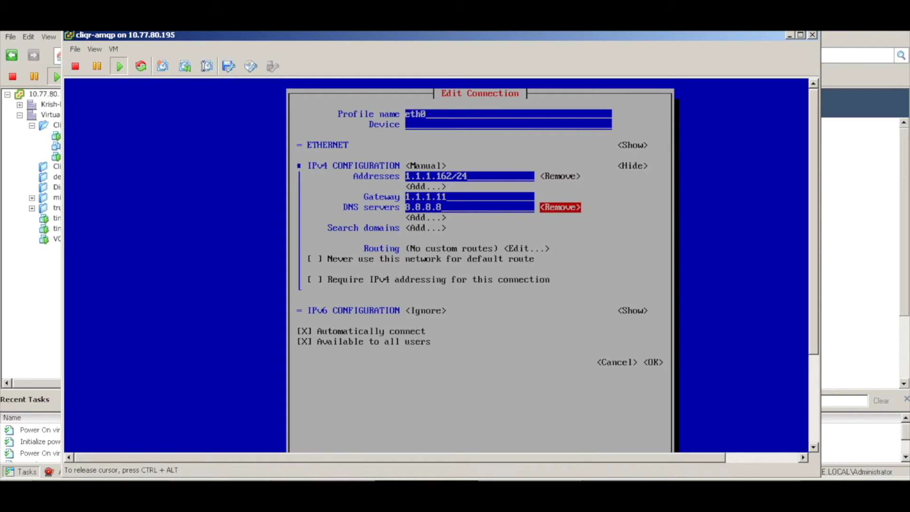
key(Tab)
key(Tab)
key(Tab)
key(Tab)
key(Tab)
key(Tab)
key(Tab)
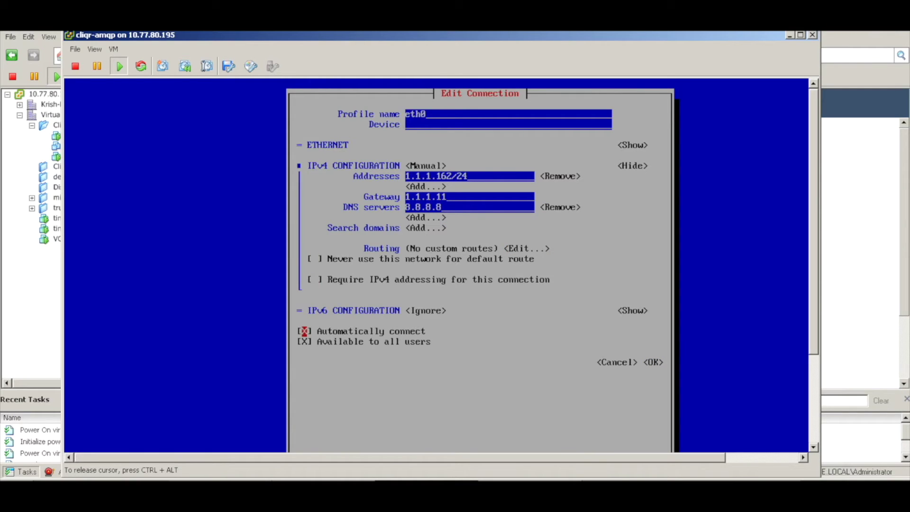
key(Return)
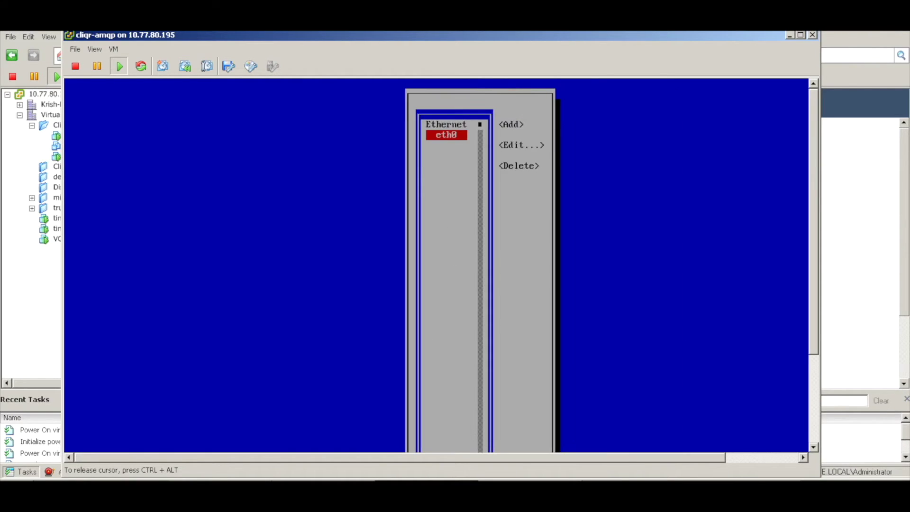
- Leave the connection list and quit nmtui to the root prompt
key(Tab)
key(Tab)
key(Tab)
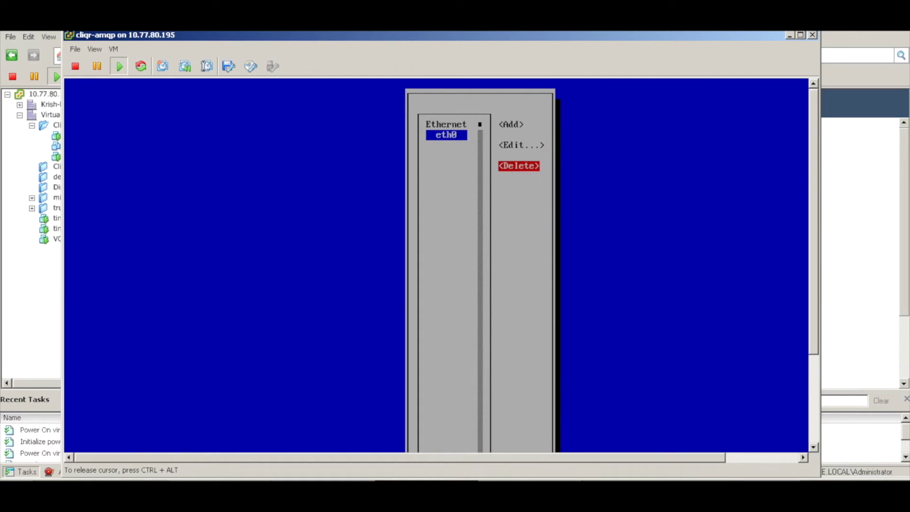
key(Tab)
key(Return)
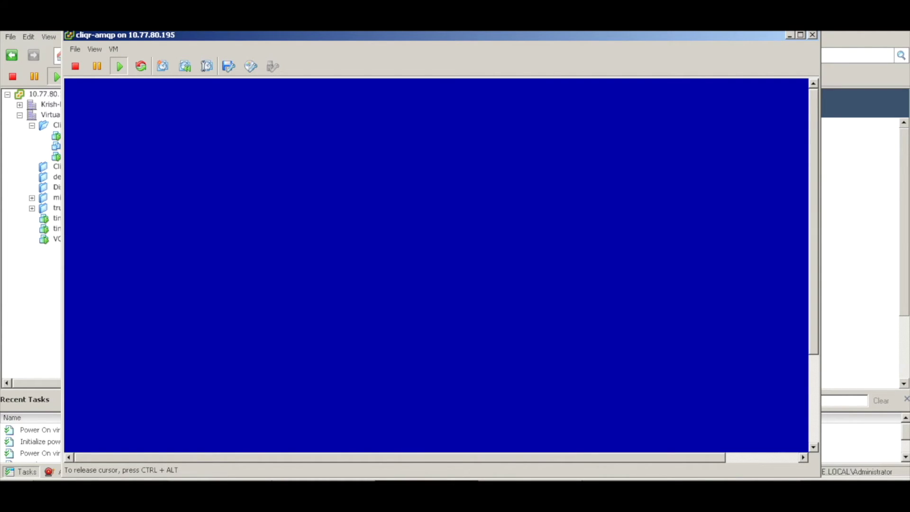
key(ctrl+alt)
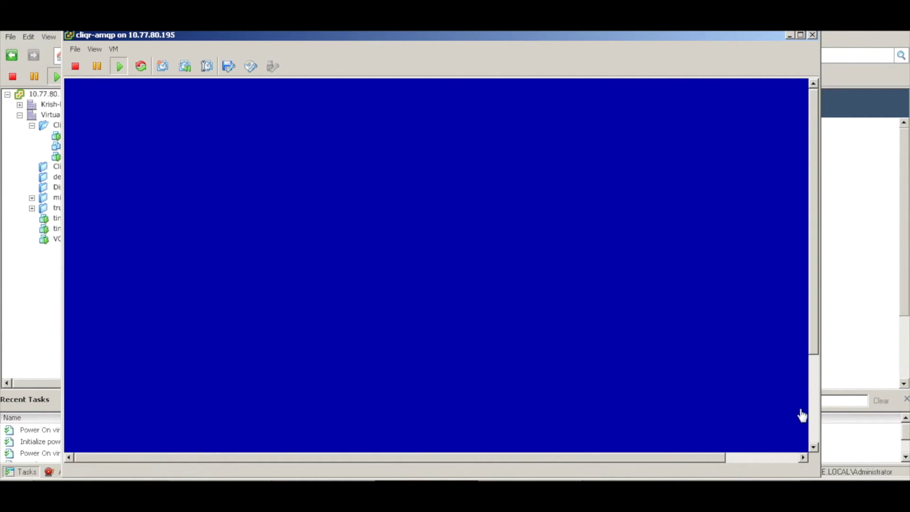
click(812, 426)
- Change into /usr/local/osmosix/bin using Tab completion
click(618, 344)
key(Return)
key(Return)
key(Return)
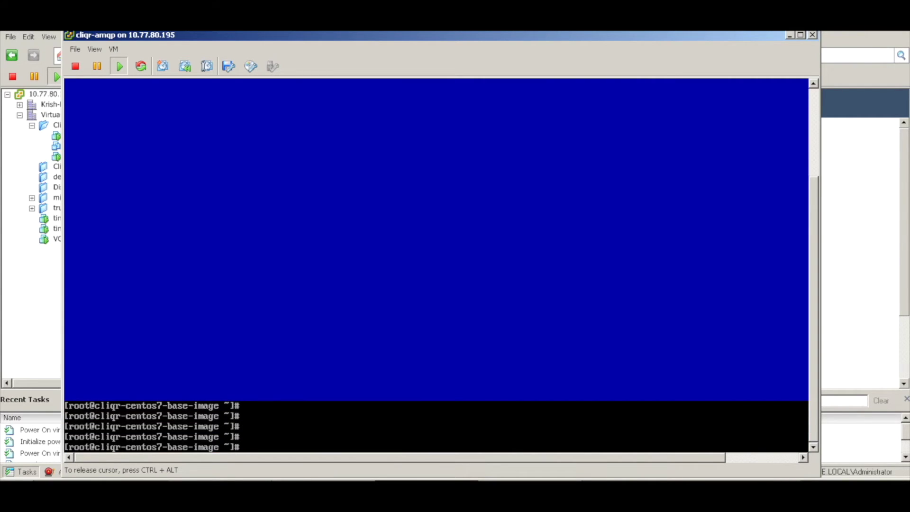
text(cd /usr/local/)
text(bi)
key(BackSpace)
key(BackSpace)
text(os)
key(Tab)
text(b)
key(Tab)
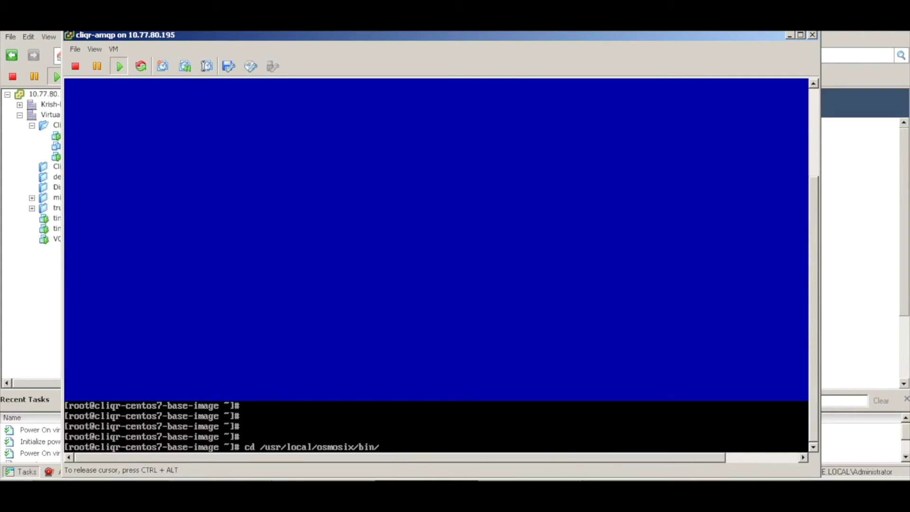
key(Return)
- List the bin folder's scripts and type ./gua_config_wizard.sh at the prompt
text(ls)
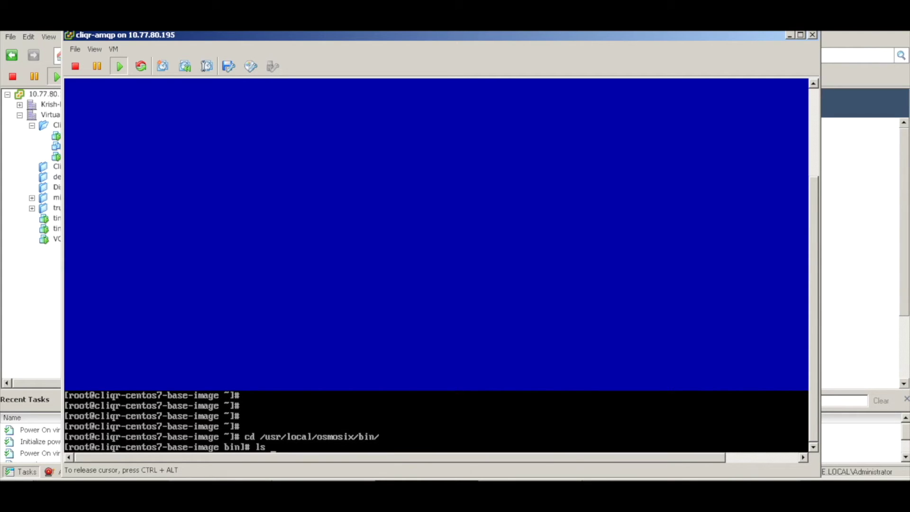
key(Return)
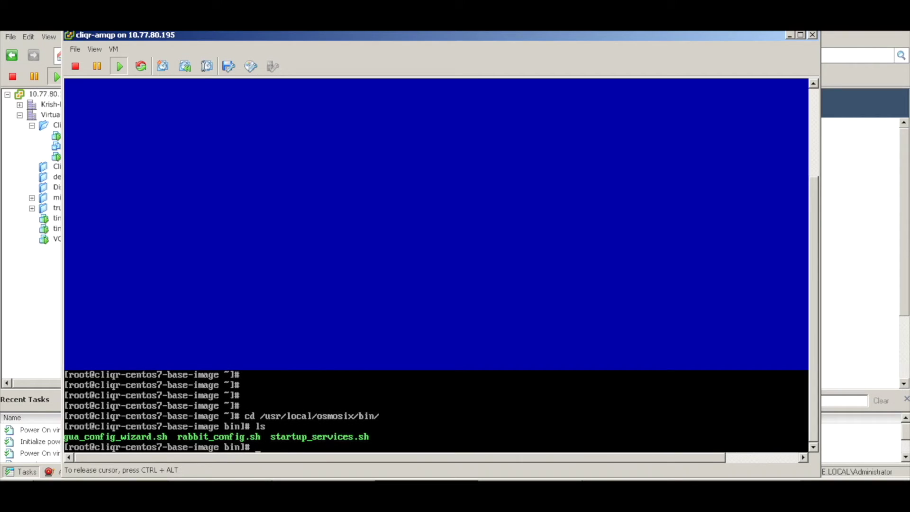
text(.)
key(BackSpace)
text(/gu)
key(Tab)
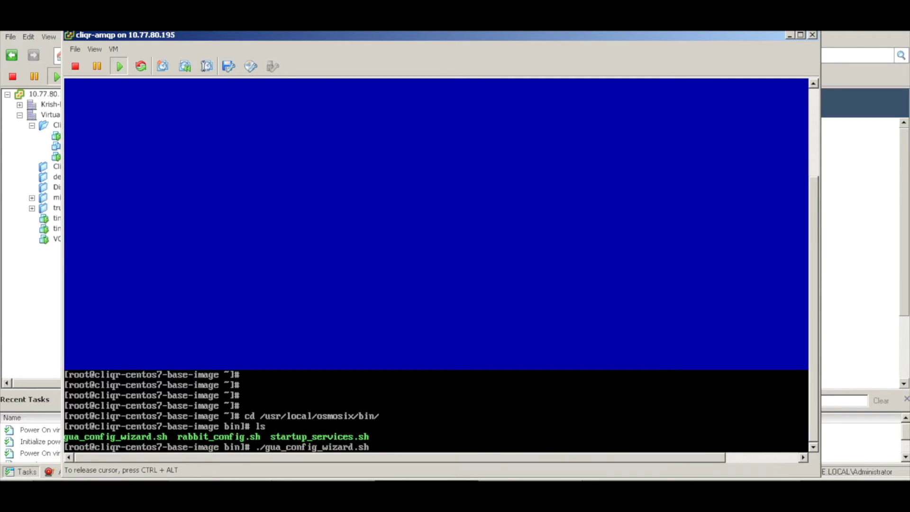
- Run the Guacamole wizard and set the CCM host to 1.1.1.163, saving it
key(Return)
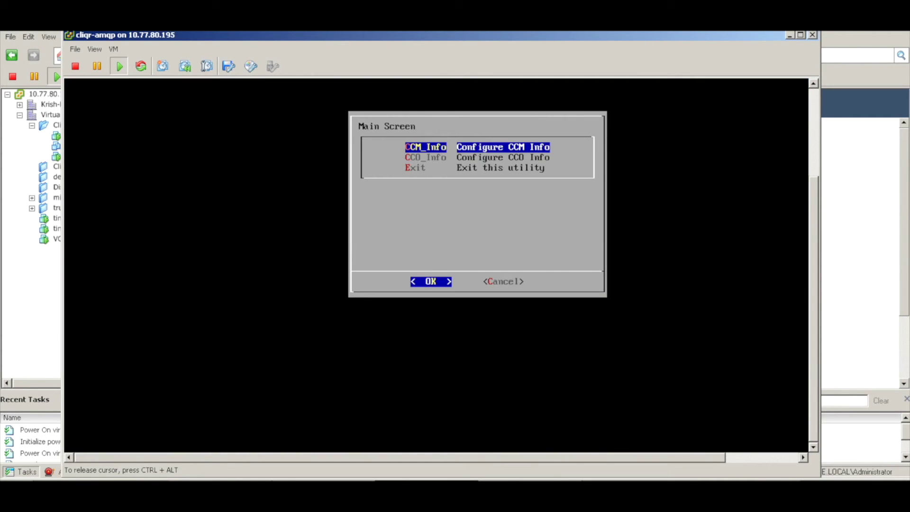
key(Return)
text(1.1.1.1)
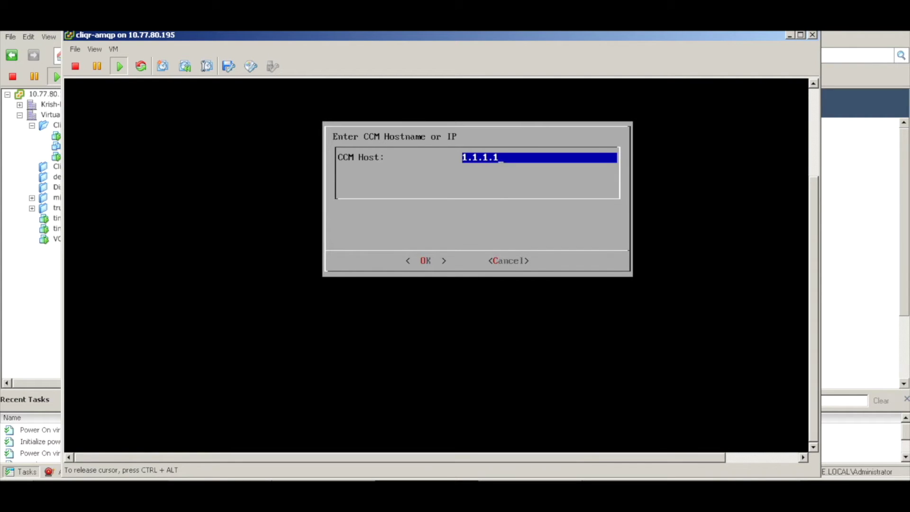
text(63)
key(Tab)
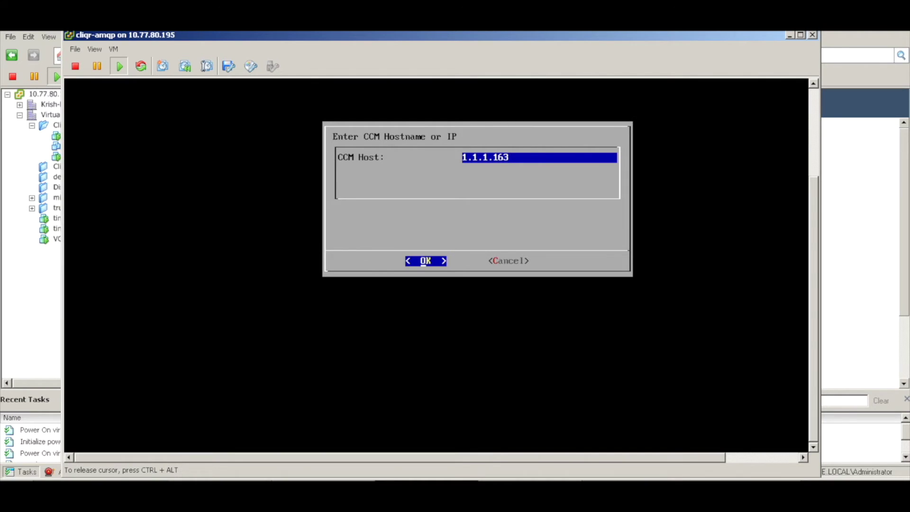
key(Return)
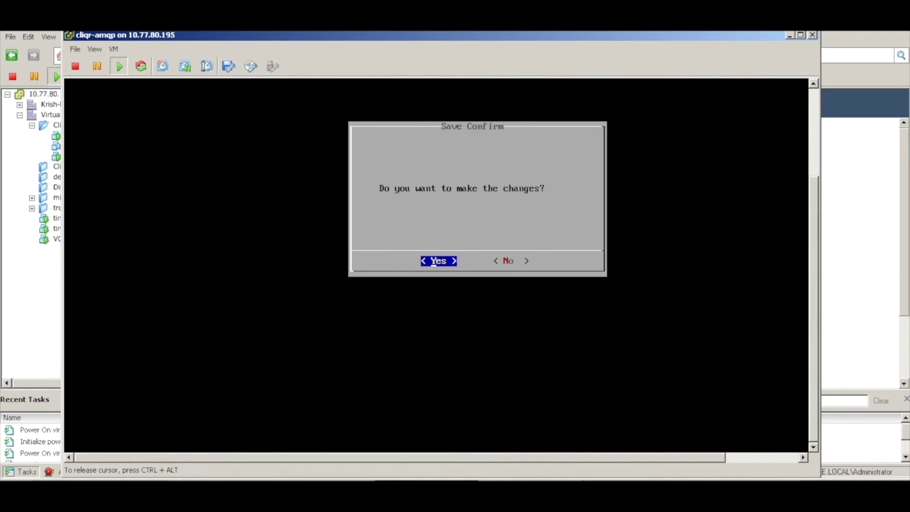
key(Return)
- Set the CCO host to 1.1.1.161 and save the change
key(Return)
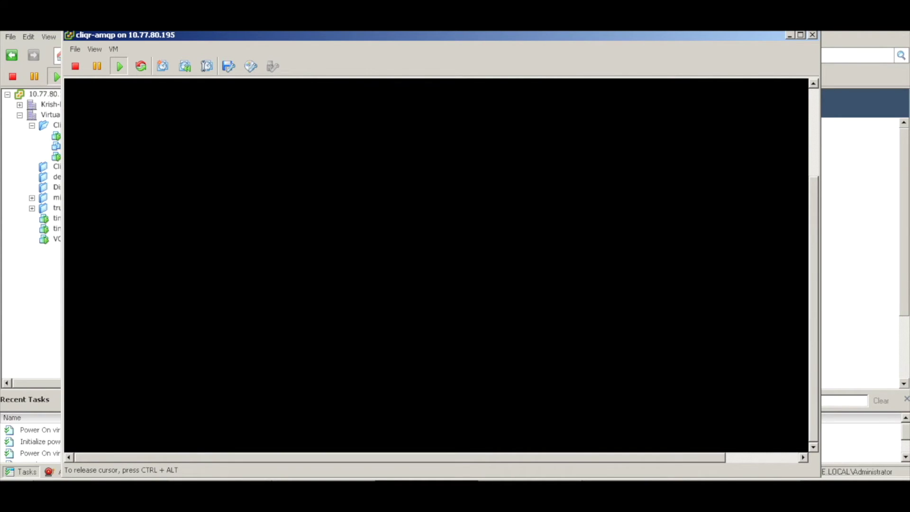
key(Down)
key(Return)
text(1.1.1.161)
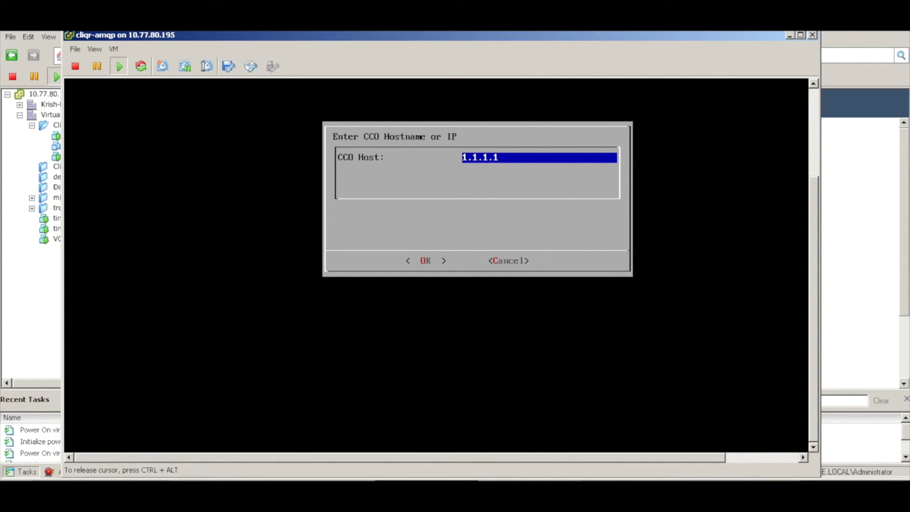
key(Tab)
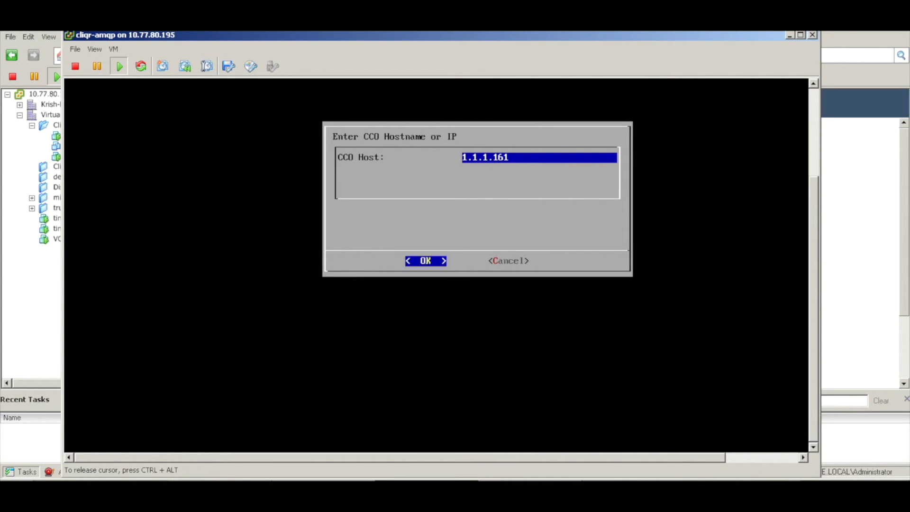
key(Return)
key(Return)
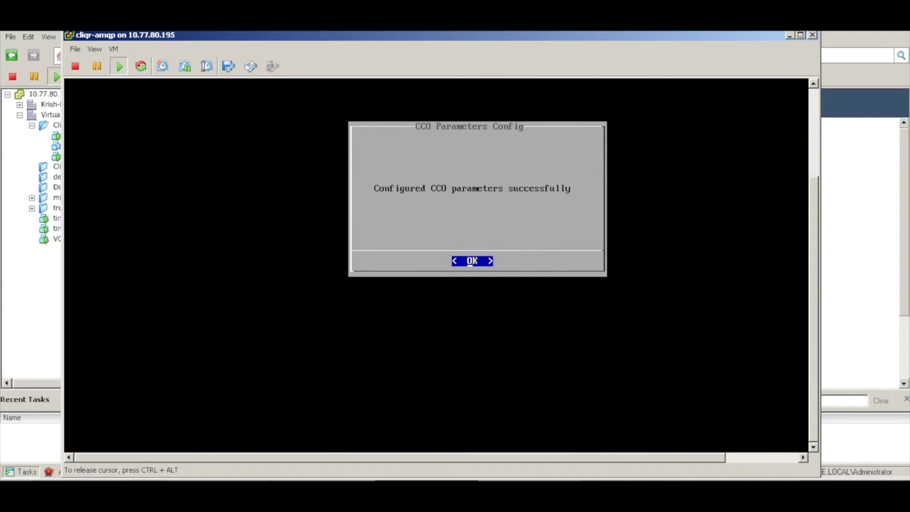
key(Return)
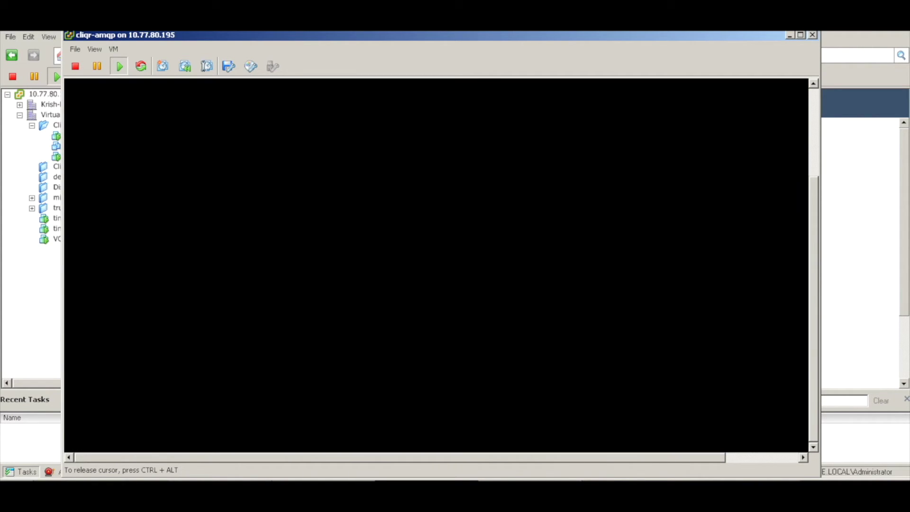
- Exit the wizard, confirm the server restart, and release the console cursor
key(Down)
key(Down)
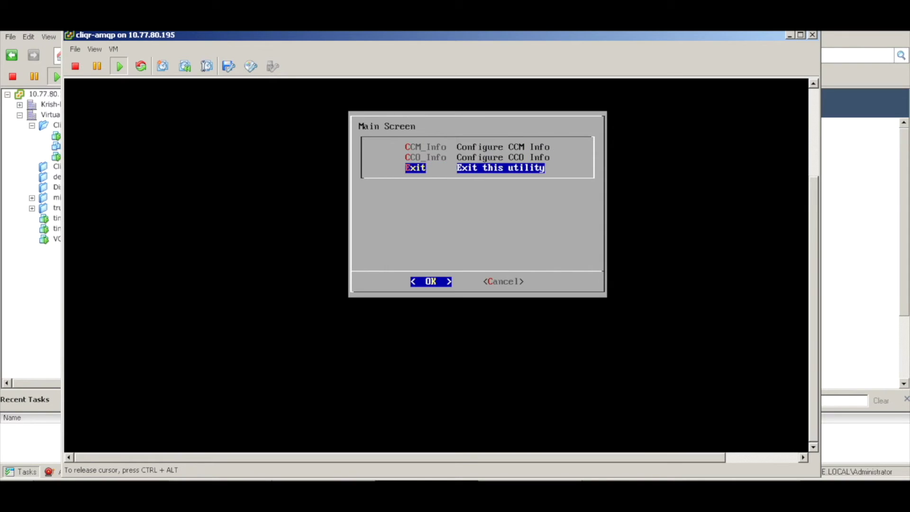
key(Return)
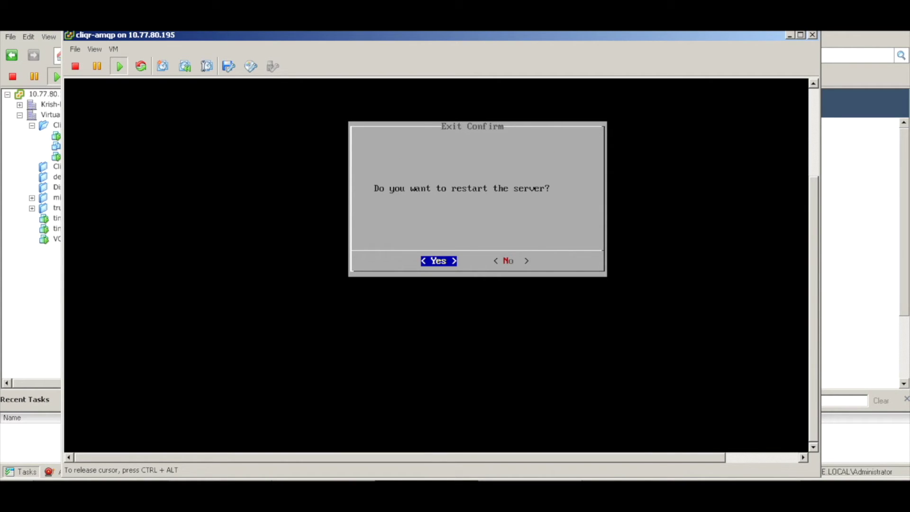
key(Return)
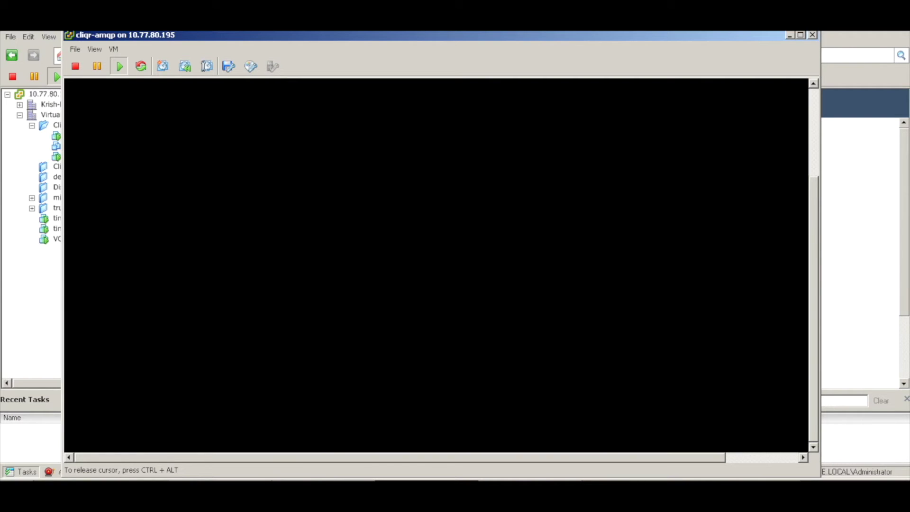
key(ctrl+alt)
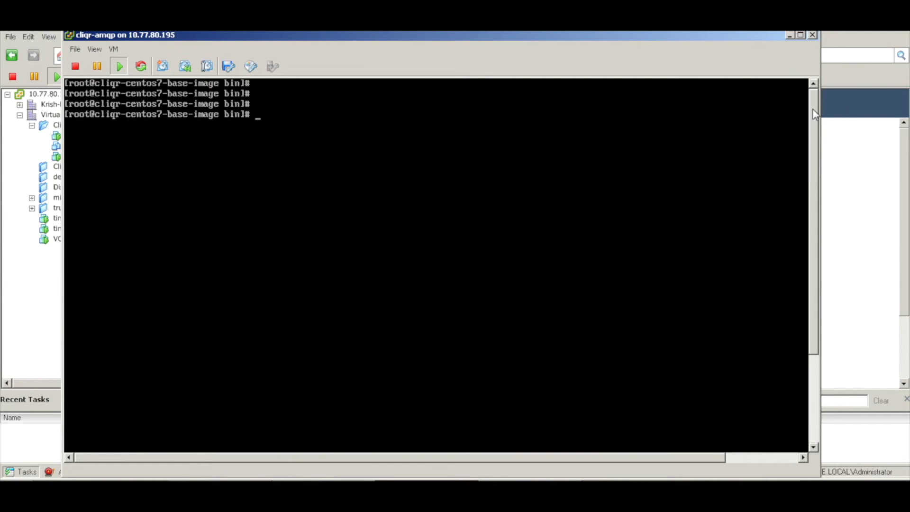
- Reboot the cliqr-amqp VM from its console with the reboot command
click(658, 163)
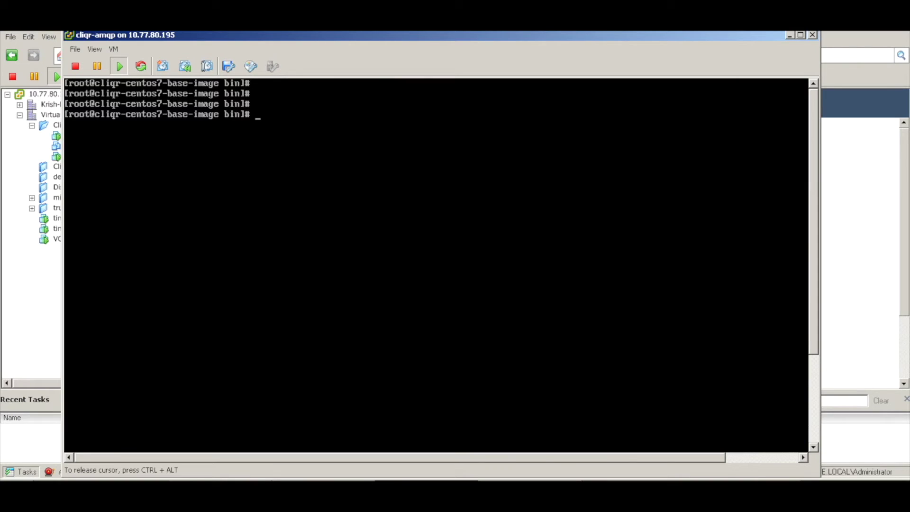
key(Return)
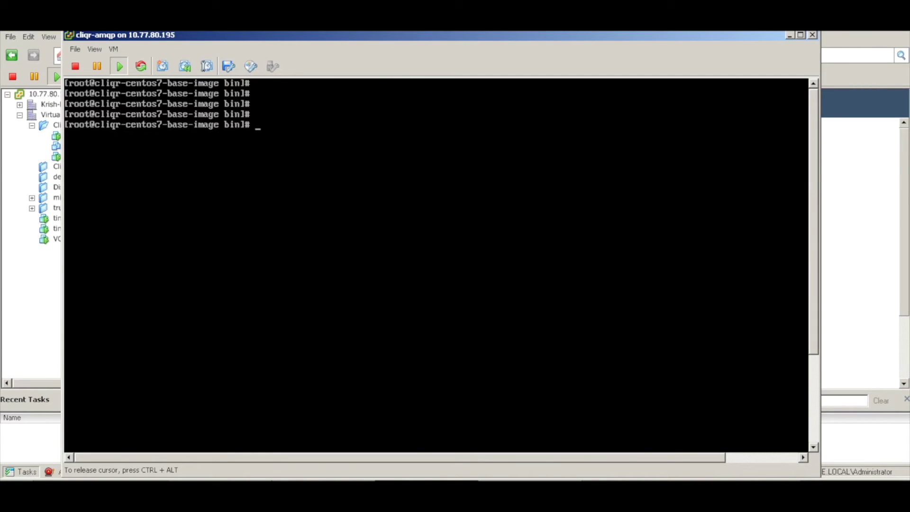
text(reboot)
key(Return)
- Close the old console and open a fresh console for cliqr-amqp from the inventory tree
click(812, 35)
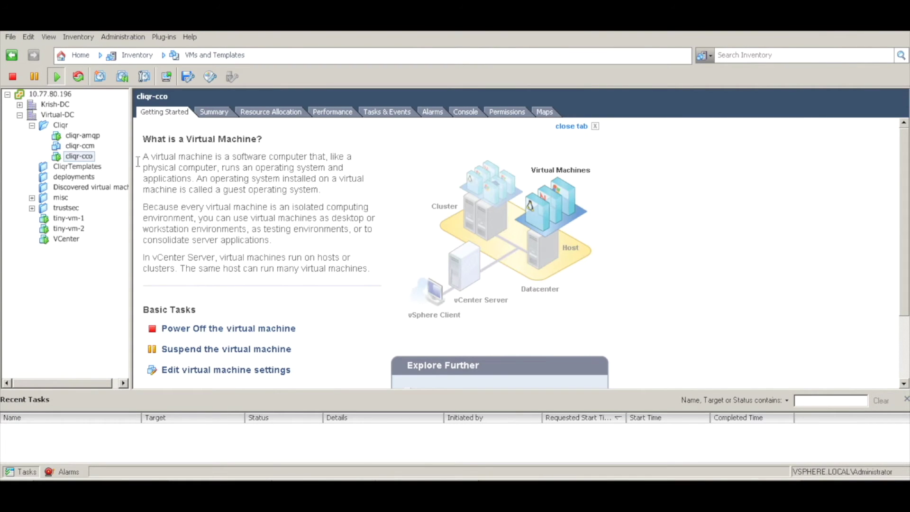
click(89, 136)
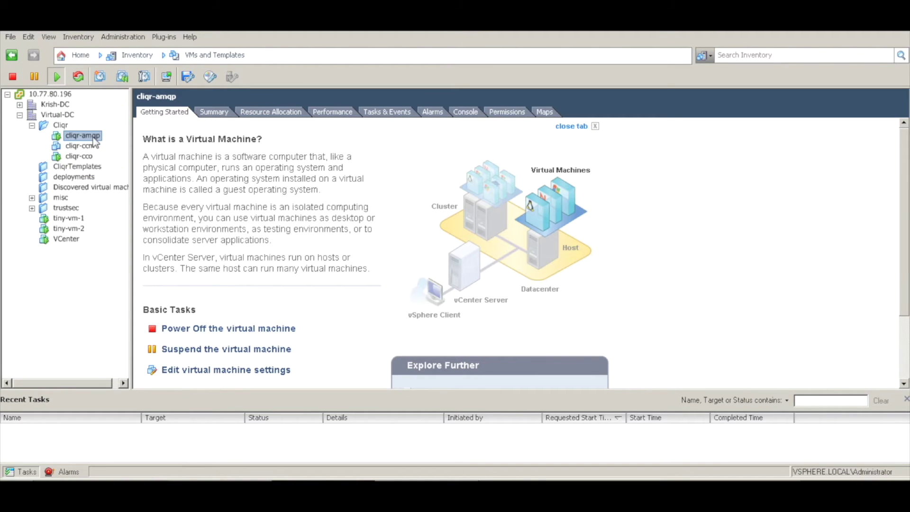
right_click(93, 139)
click(147, 182)
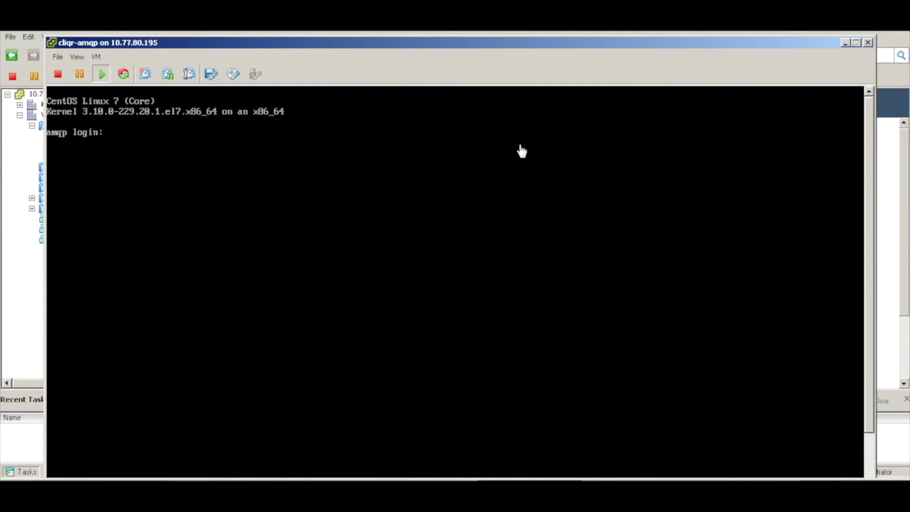
- Log in as root and run rabbitmqctl list_users, which shows only guest [administrator]
text(root)
key(Return)
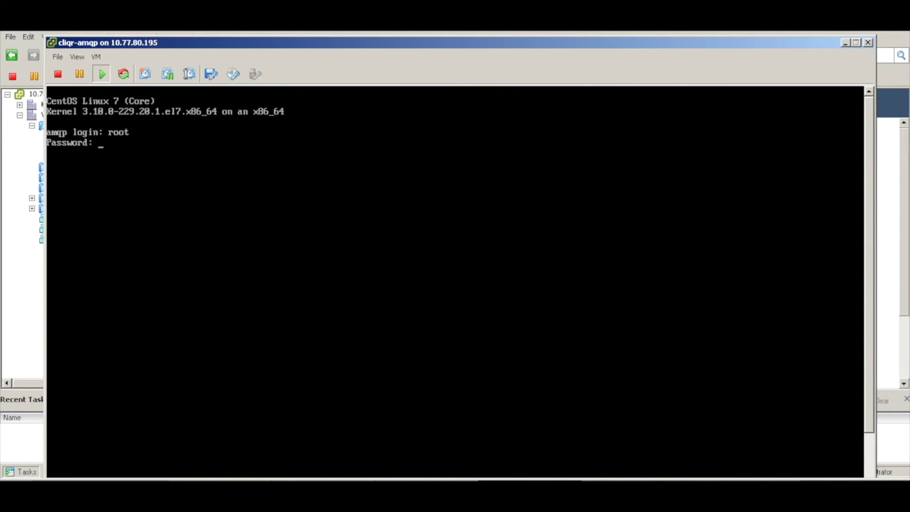
key(Return)
key(Return)
key(Return)
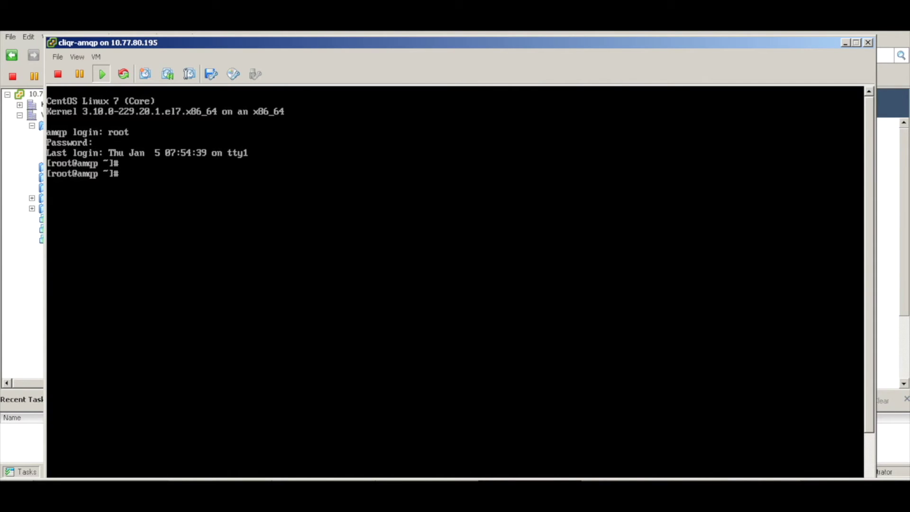
text(rabbitmq)
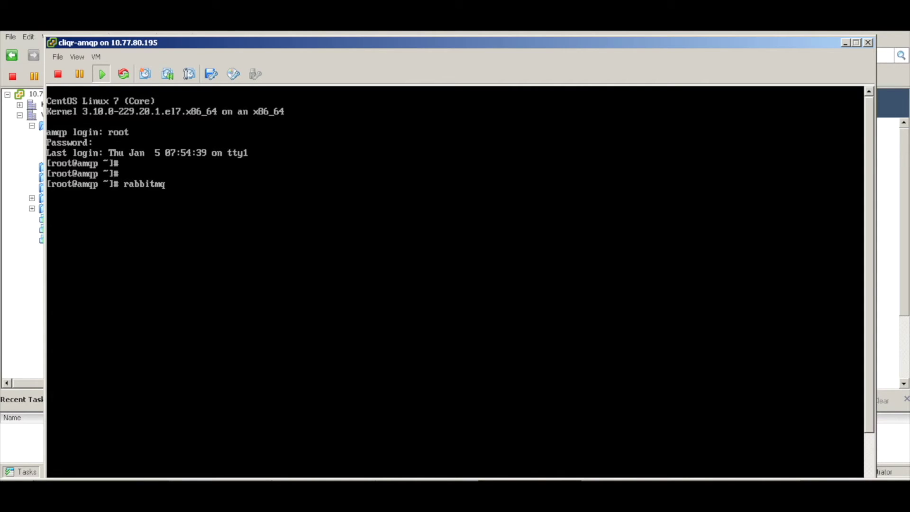
text(ctl list_users)
key(Return)
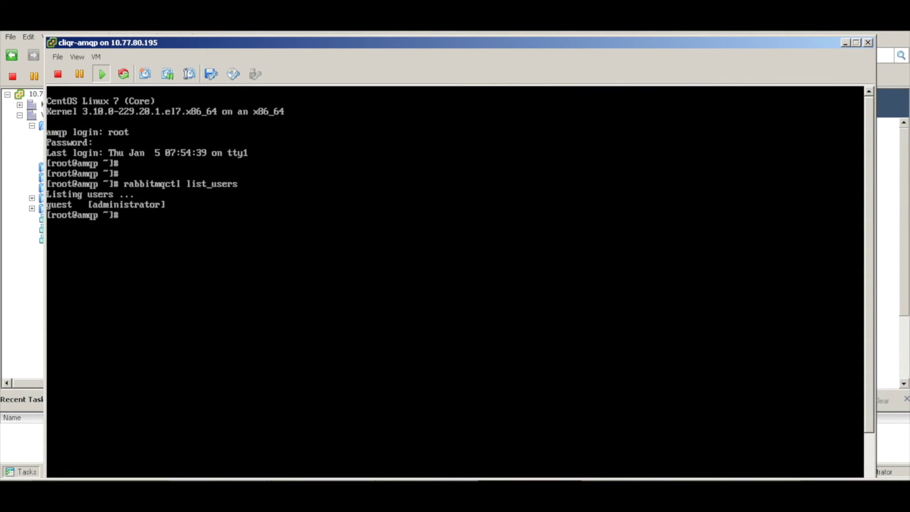
key(Up)
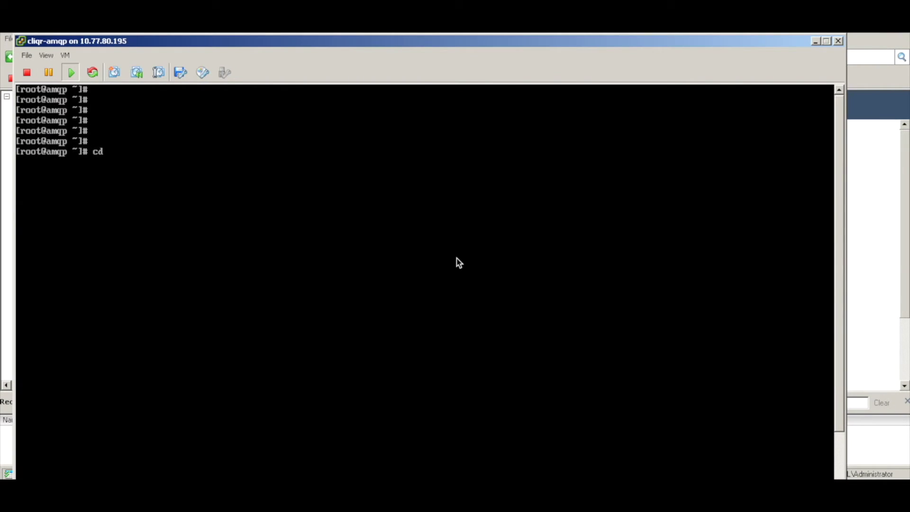
- Delete /usr/local/osmosix/etc/.RABBITINSTALLED with rm -rf, then reboot the amqp VM
key(BackSpace)
key(BackSpace)
text(rm -rf /usr/lo)
key(Tab)
text(os)
key(Tab)
text(etc)
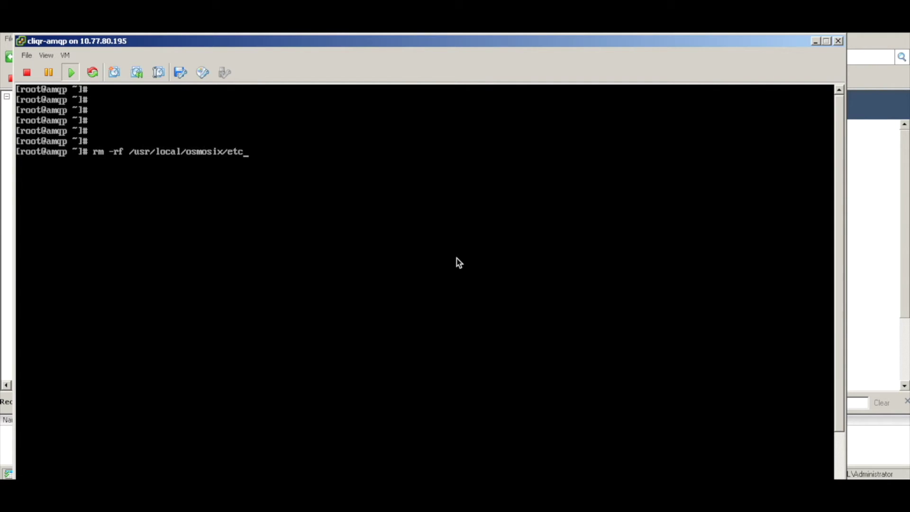
text(/.RAB)
key(Tab)
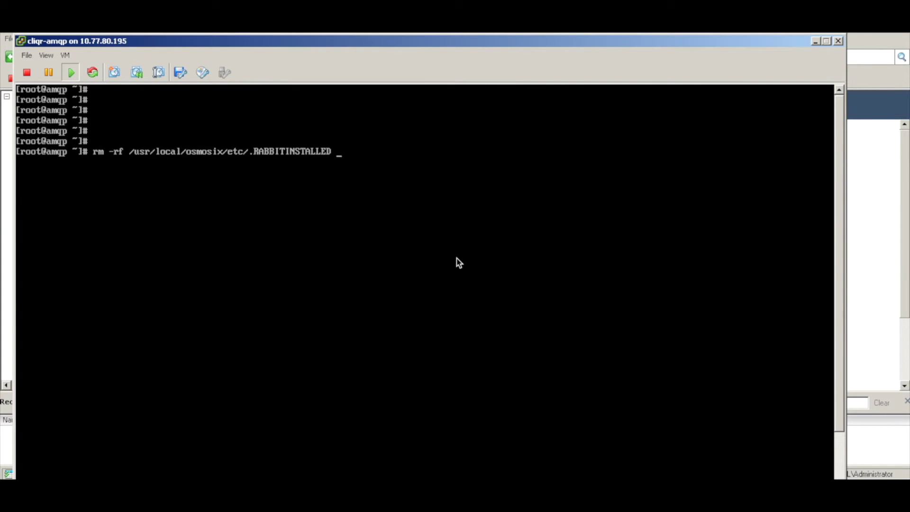
key(Return)
key(Return)
key(Return)
text(reboot)
key(Return)
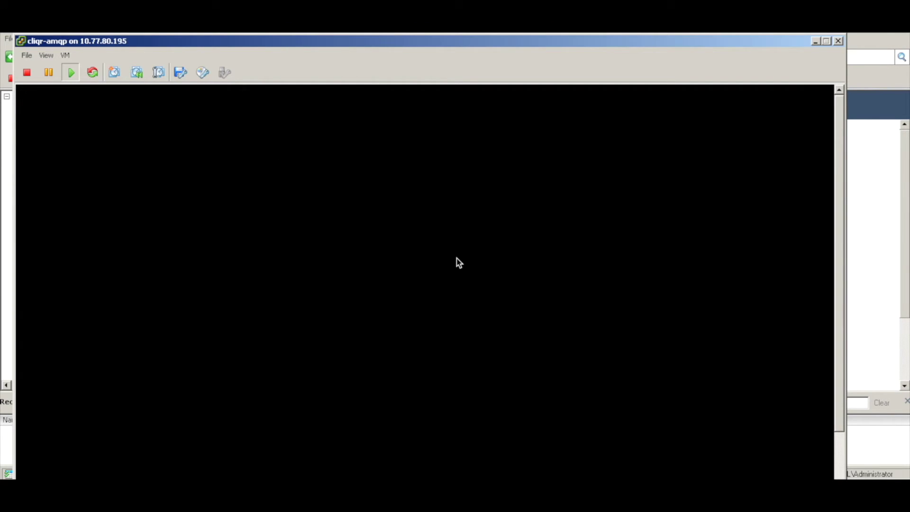
- Close the amqp console and open a new console for cliqr-amqp from the inventory
click(837, 40)
click(85, 150)
click(91, 138)
right_click(92, 139)
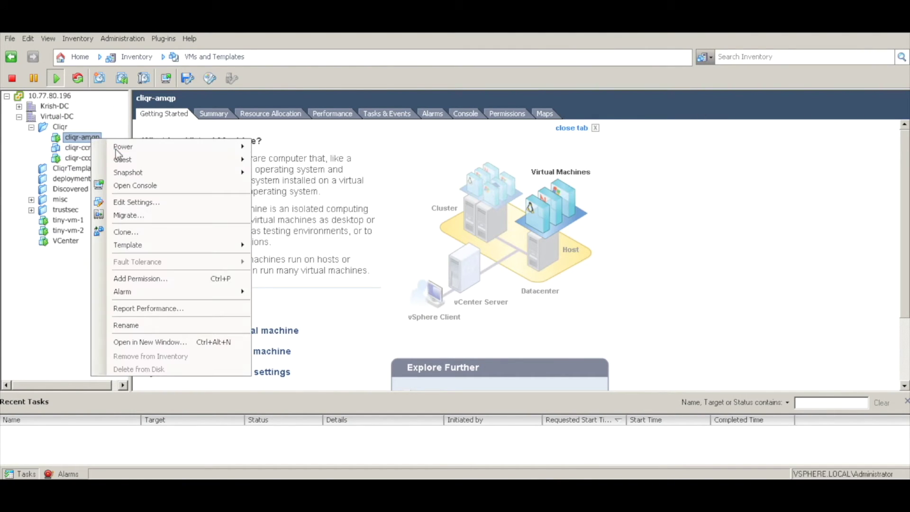
click(151, 191)
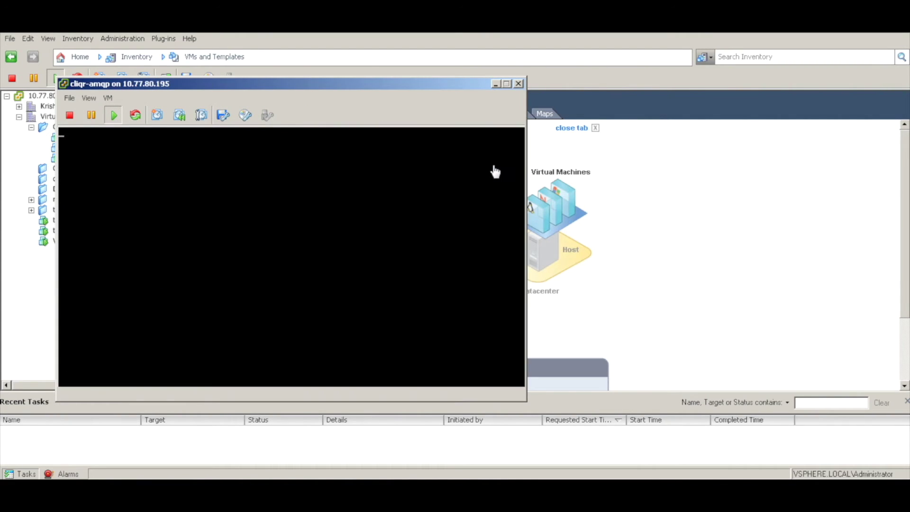
- Dismiss the crashed console, reopen the cliqr-amqp console and move it into view
click(408, 258)
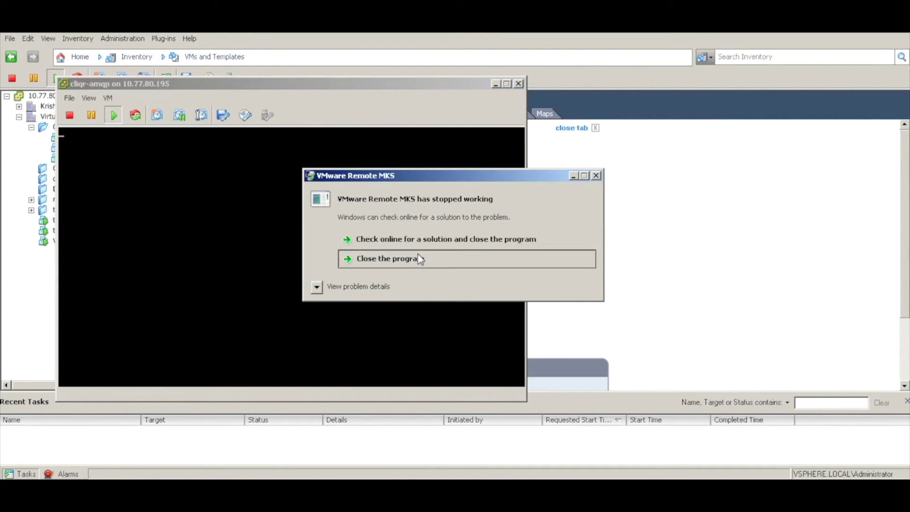
click(519, 83)
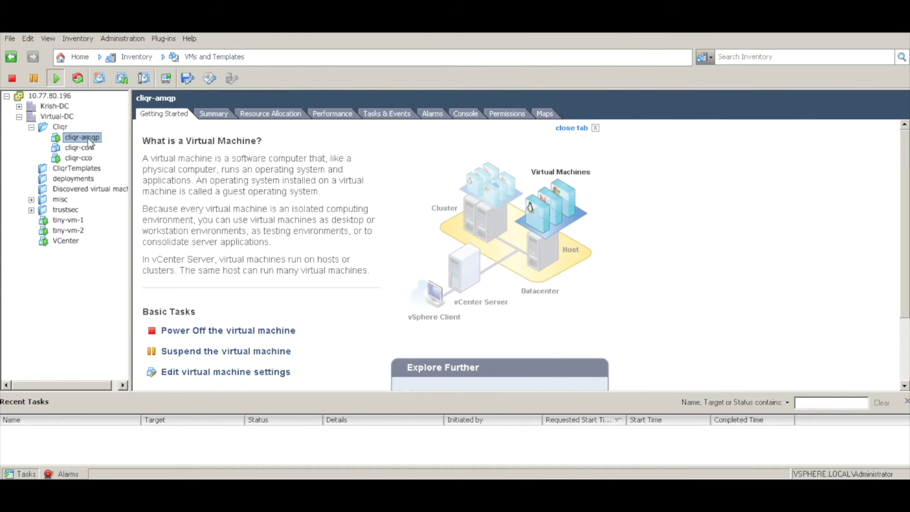
right_click(84, 142)
click(146, 185)
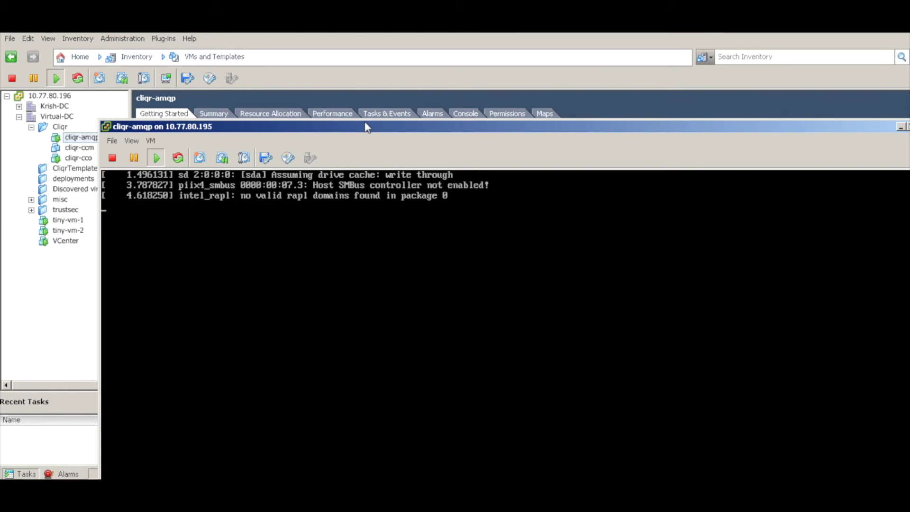
drag(368, 127, 328, 44)
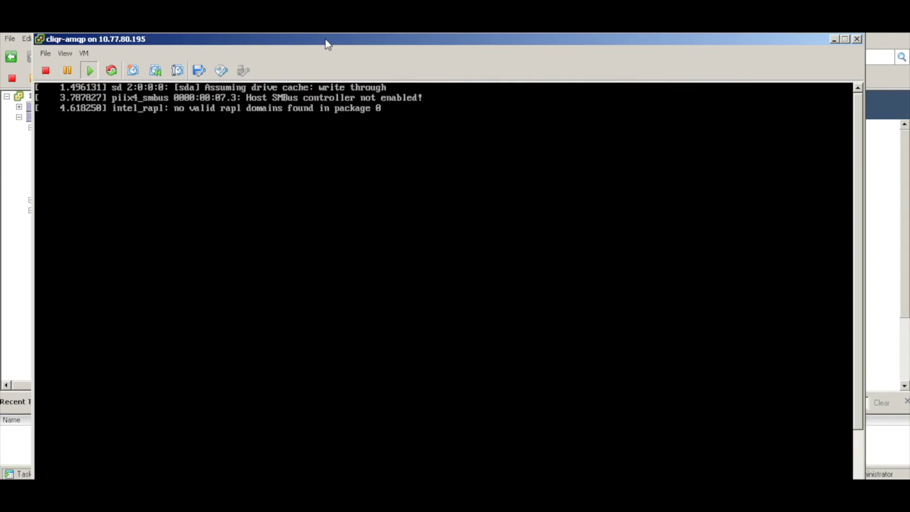
- Log in to the amqp console as root and run rabbitmqctl list_users
click(358, 172)
text(root)
key(Return)
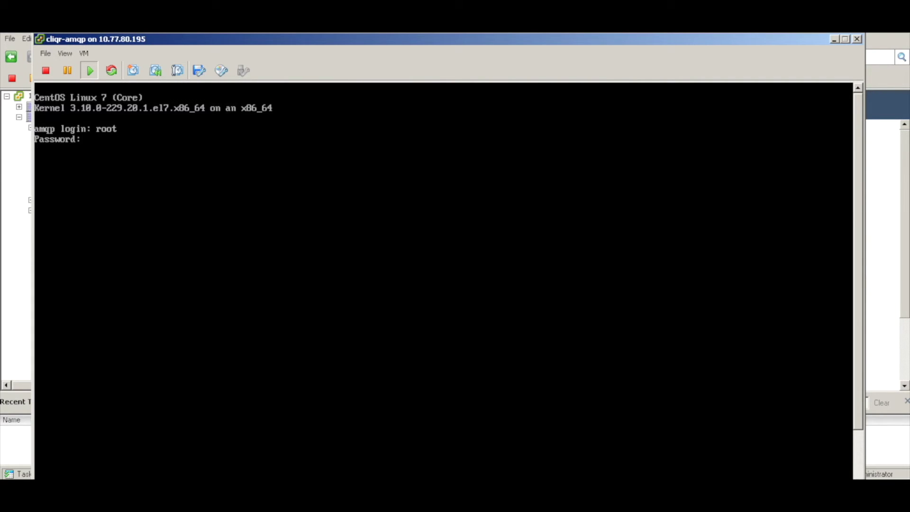
key(Return)
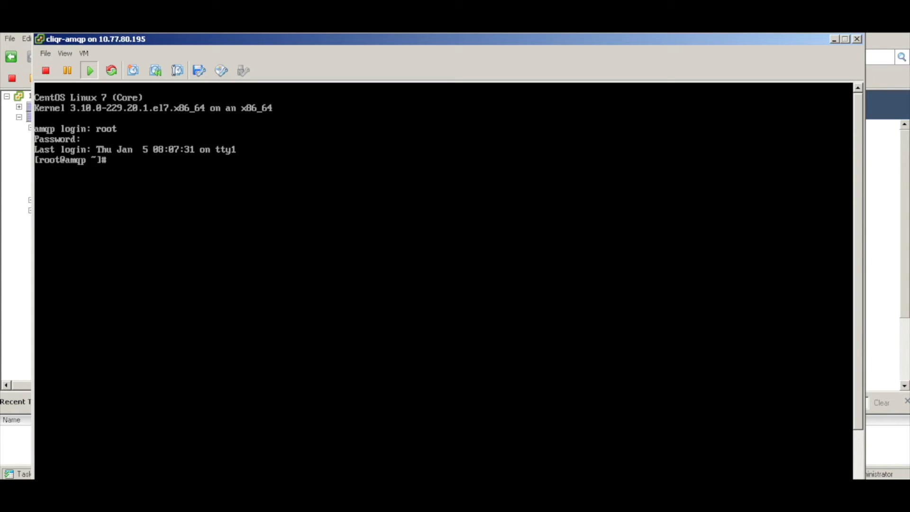
key(Return)
key(Return)
text(rabbitmq)
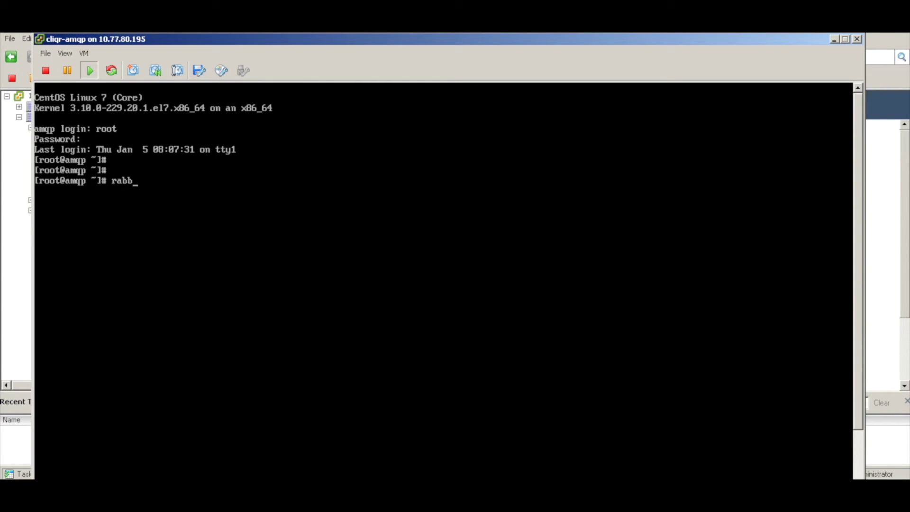
text(tl list_users)
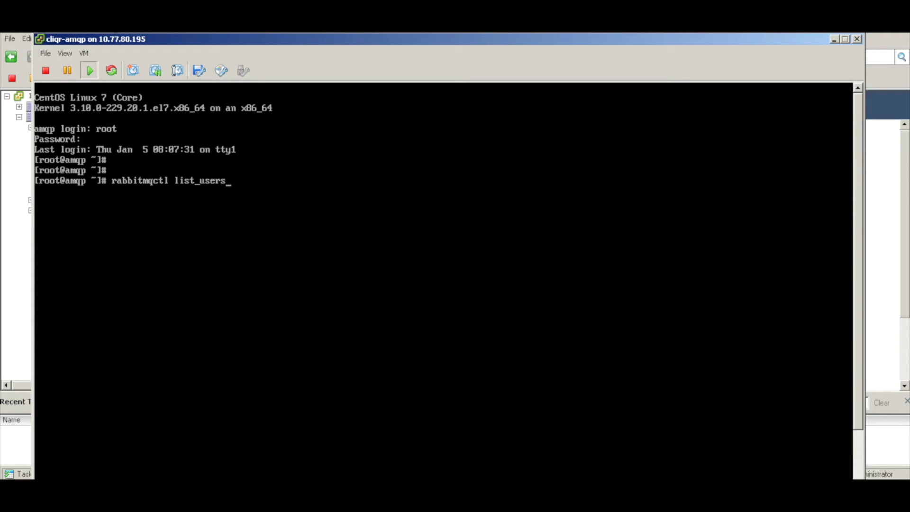
key(Return)
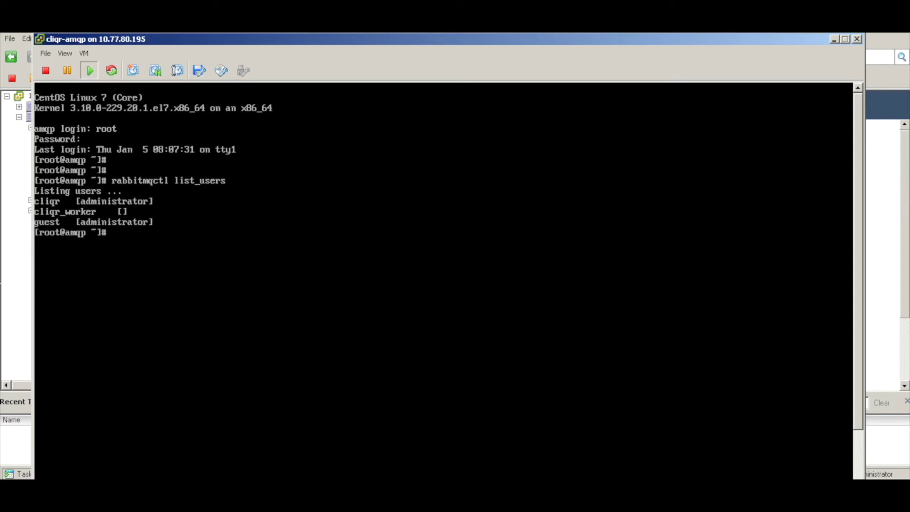
- Run rabbitmqctl list_connections twice to check current RabbitMQ connections
key(Return)
key(Return)
key(Up)
key(BackSpace)
key(BackSpace)
key(BackSpace)
key(BackSpace)
key(BackSpace)
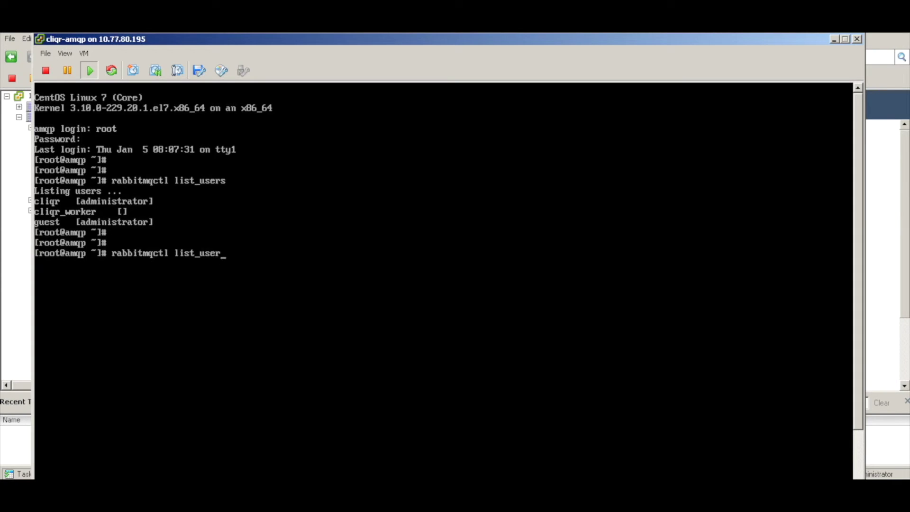
text(connections)
key(Return)
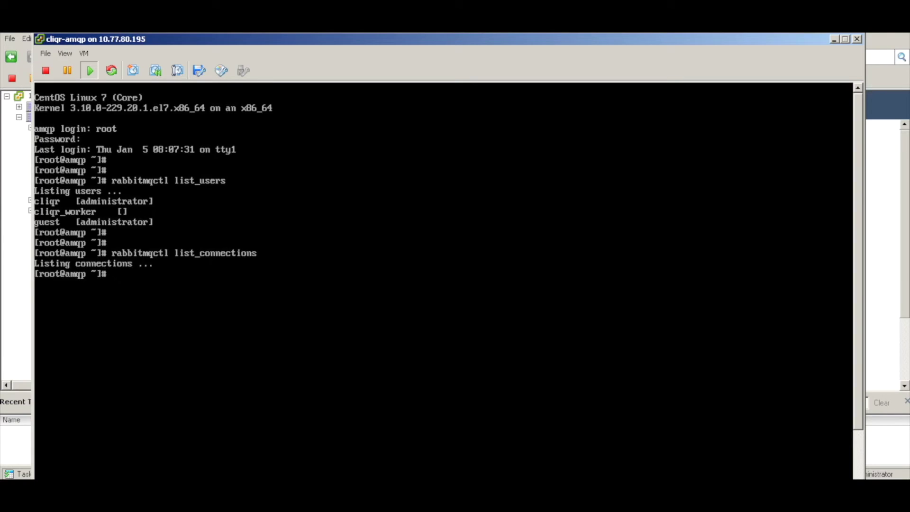
key(Return)
key(Up)
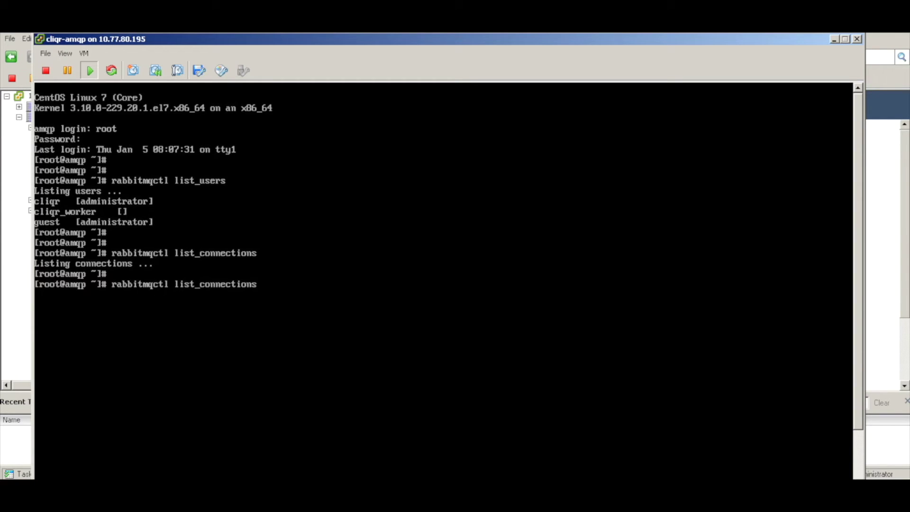
key(Return)
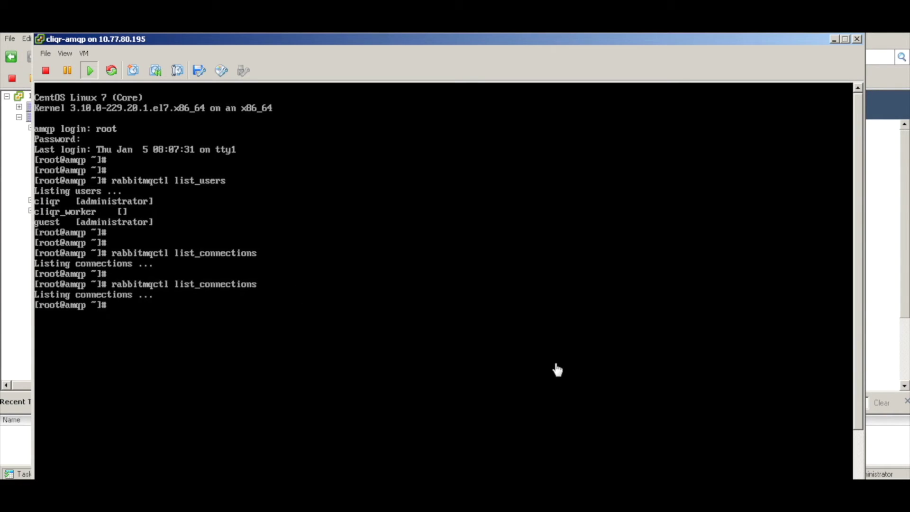
click(379, 493)
- Switch to the cliqr-cco console and log in as root
click(400, 451)
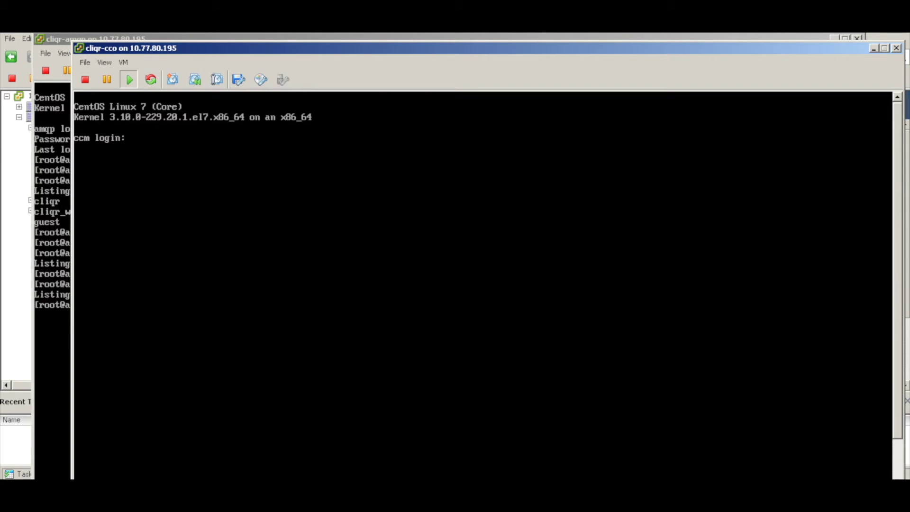
text(root)
key(Return)
key(Return)
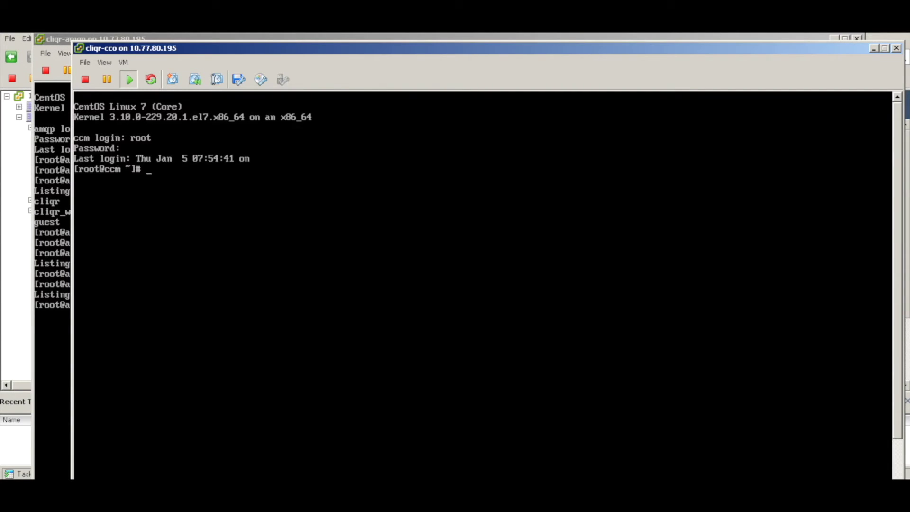
key(Return)
key(Return)
- Run ifconfig to confirm eth0 at 1.1.1.161, then open /etc/hostname in vi
text(ifconfig)
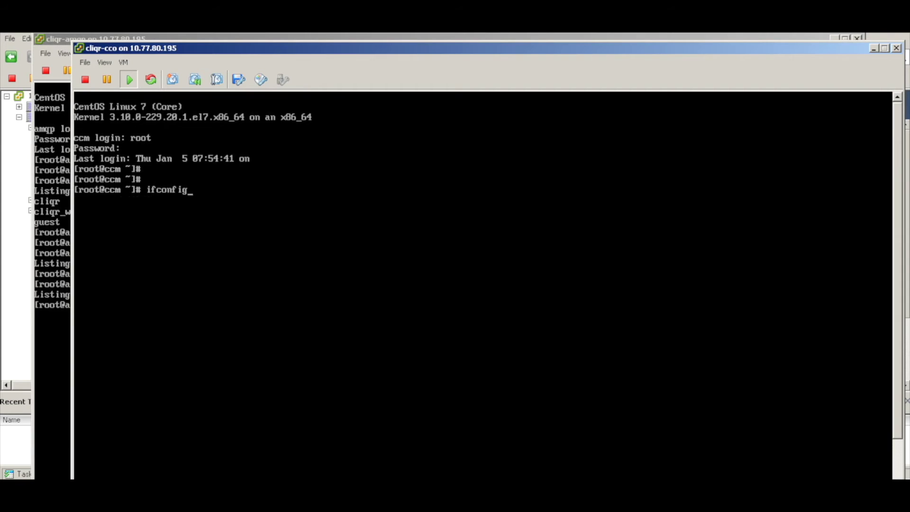
key(Return)
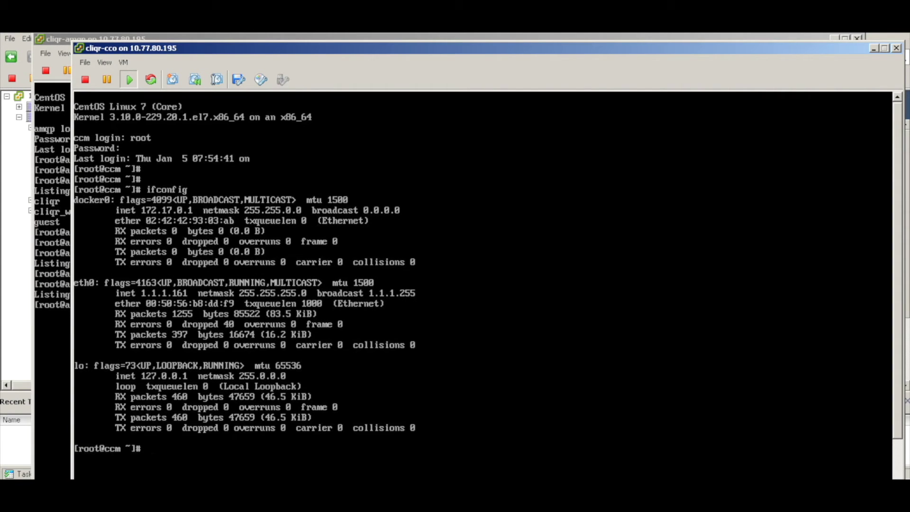
key(Return)
key(Return)
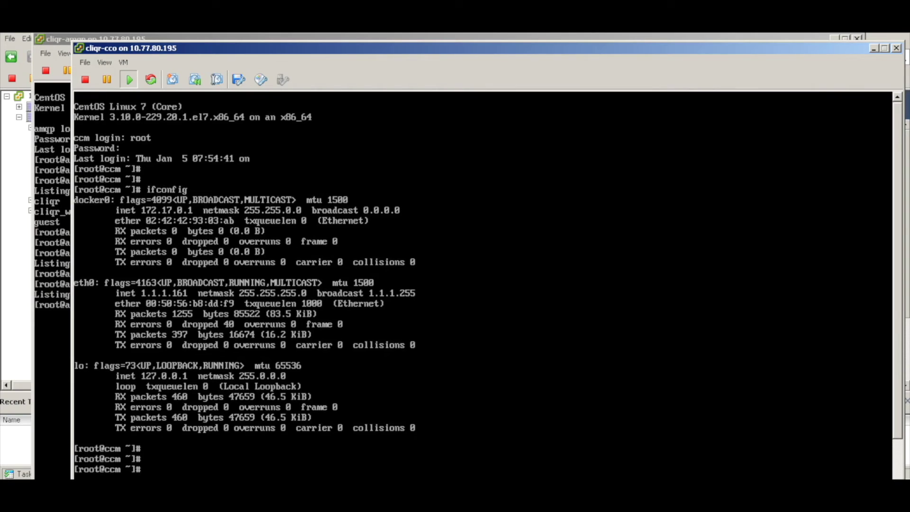
text(vi /etc/hostname)
key(Return)
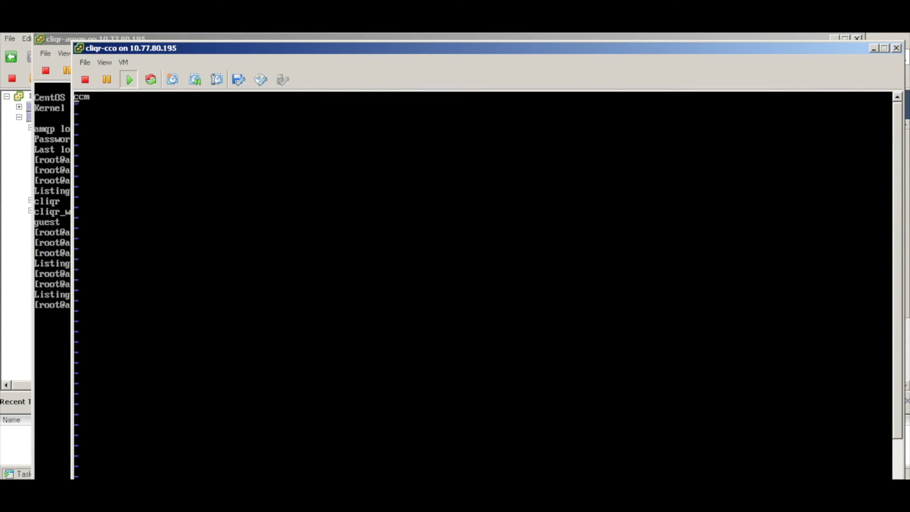
- Change the hostname from ccm to cco in /etc/hostname and save it
key(Right)
key(Right)
text(x)
text(o)
key(Return)
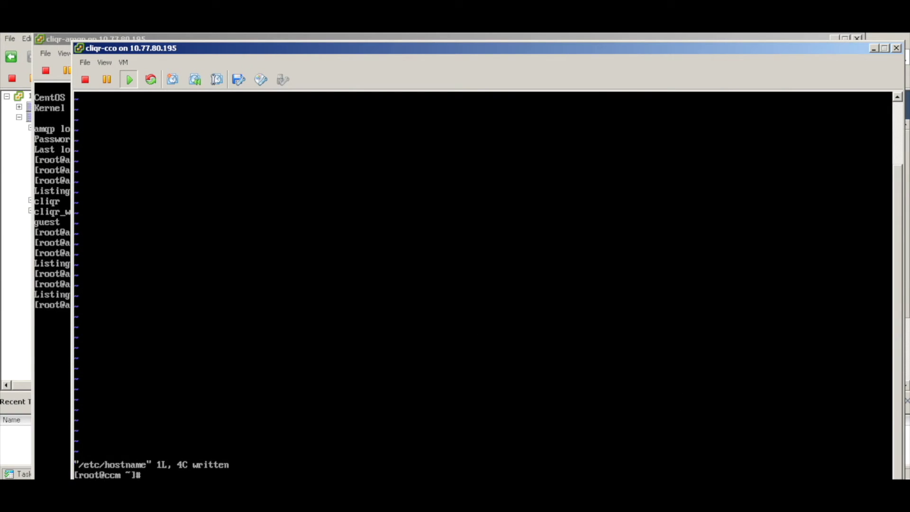
key(Return)
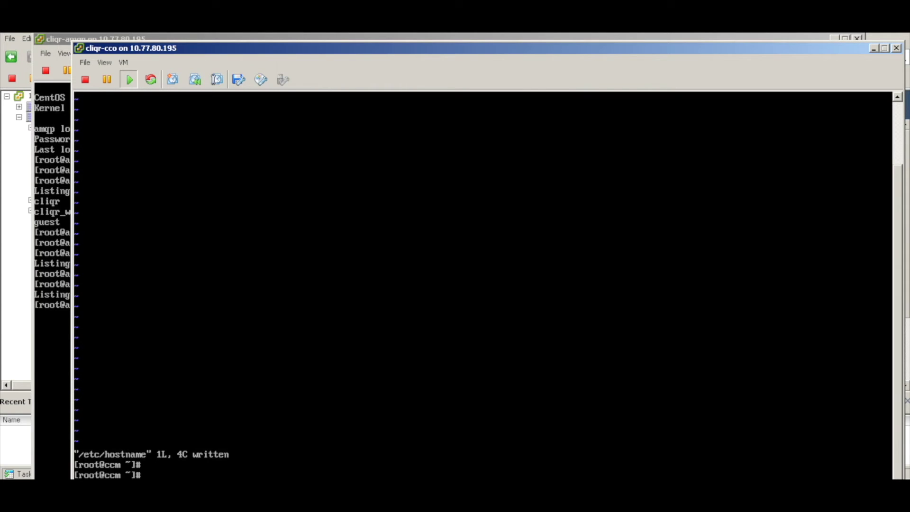
- Change ccm to cco on the 127.0.0.1 line of /etc/hosts, save with :wq, and clear the screen
key(Return)
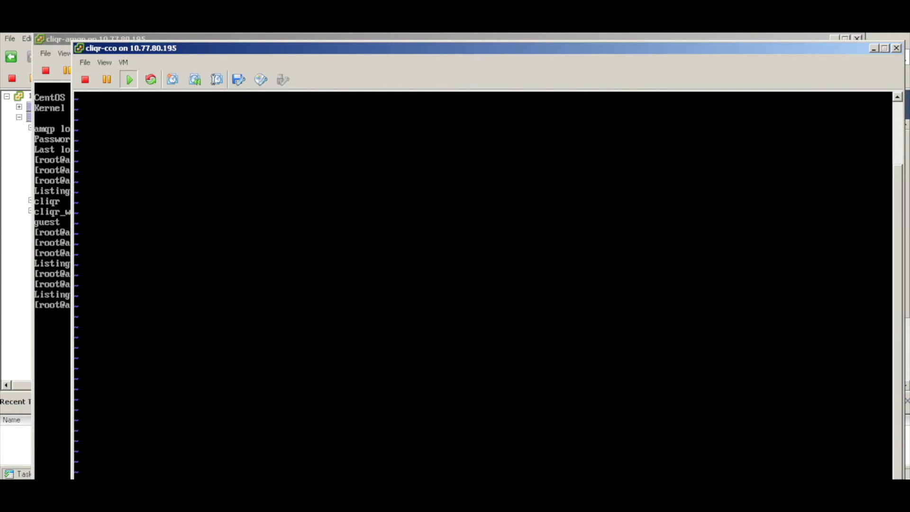
click(895, 123)
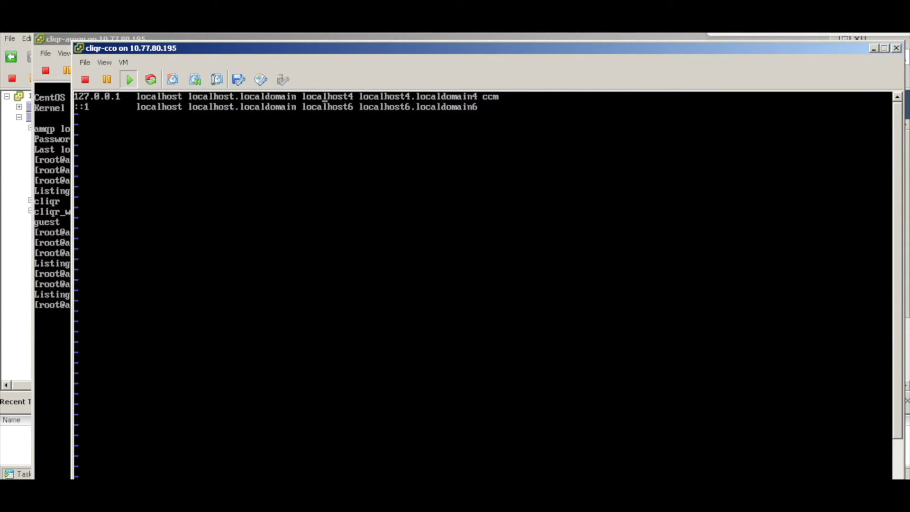
key(Right)
key(Right)
key(Right)
key(Right)
key(Right)
key(Right)
key(Right)
key(Right)
key(Right)
key(Right)
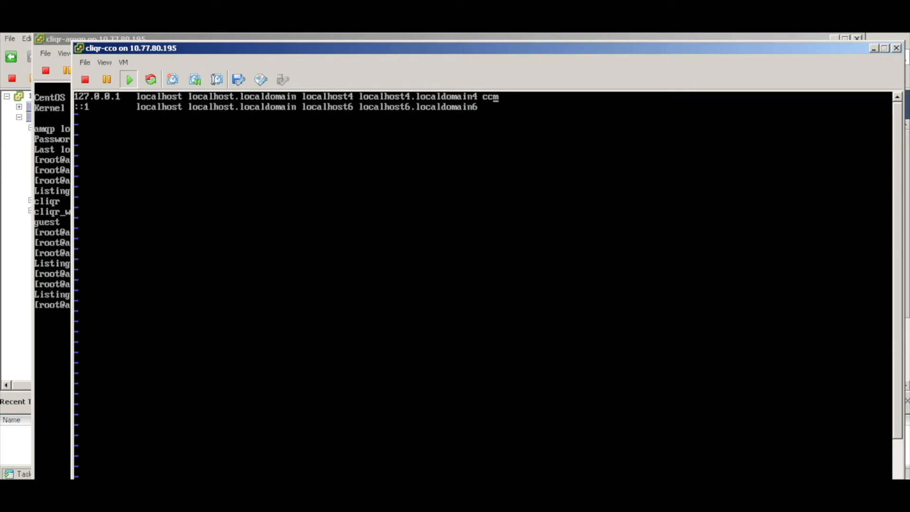
key(BackSpace)
text(o)
key(d)
key(d)
key(d)
key(d)
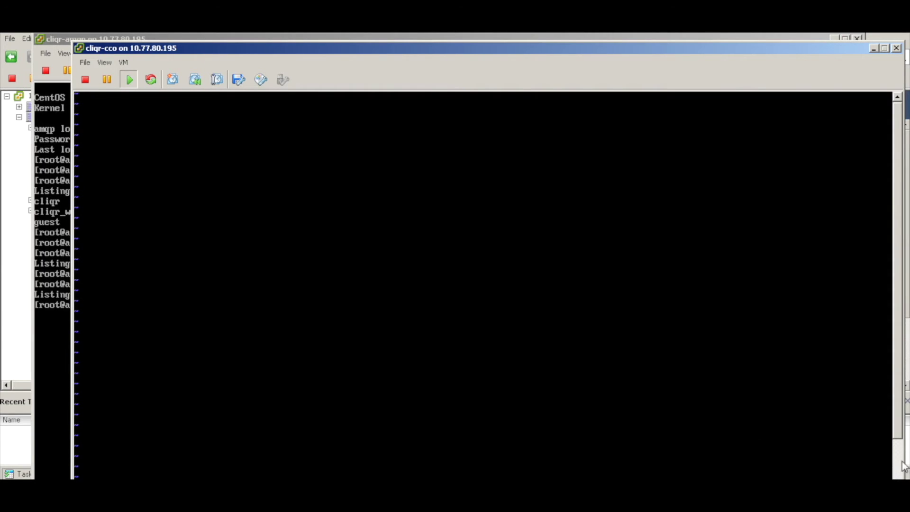
text(:w)
key(Return)
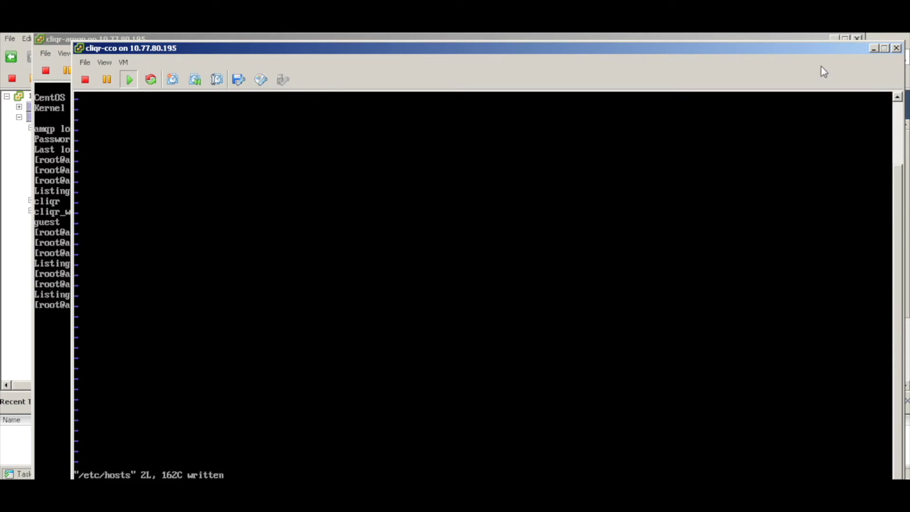
drag(788, 51, 787, 41)
text(:wq)
key(Return)
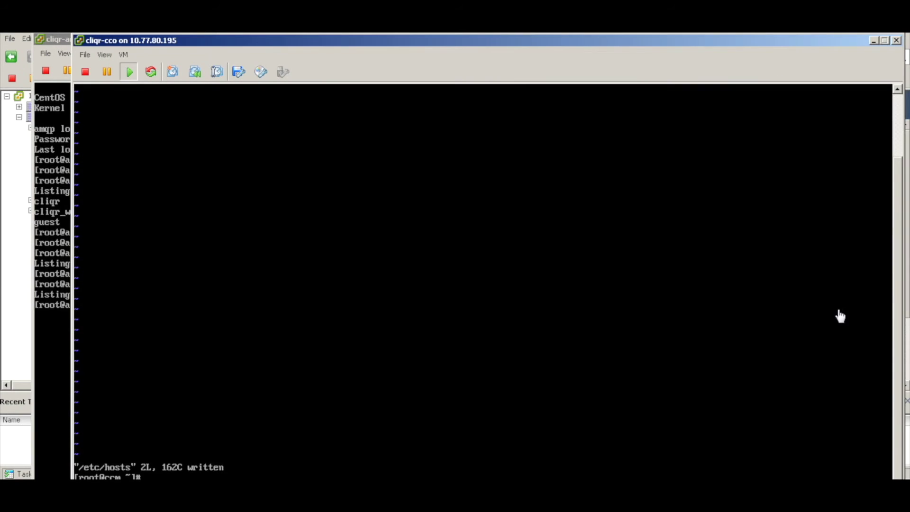
key(Return)
key(Return)
key(Return)
key(Return)
key(Return)
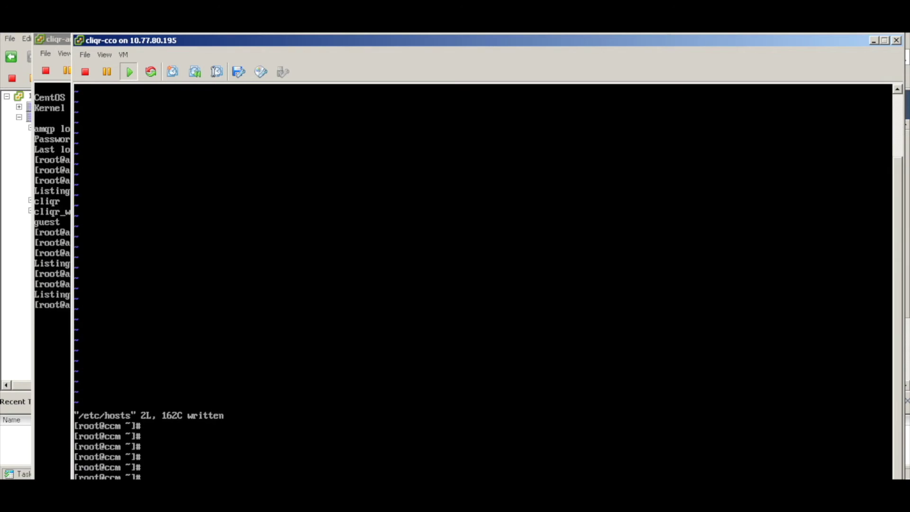
key(ctrl+l)
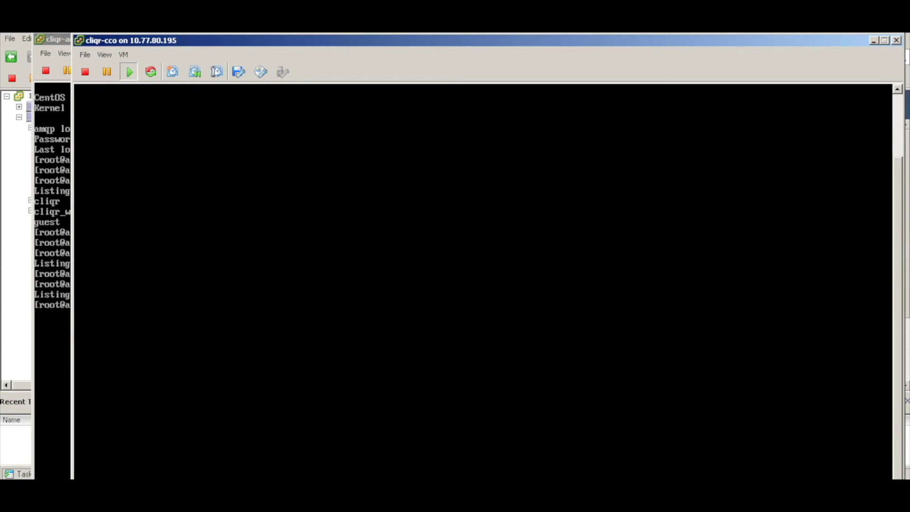
- Close the cliqr-cco console, rerun rabbitmqctl list_connections on amqp, then close that console
click(894, 43)
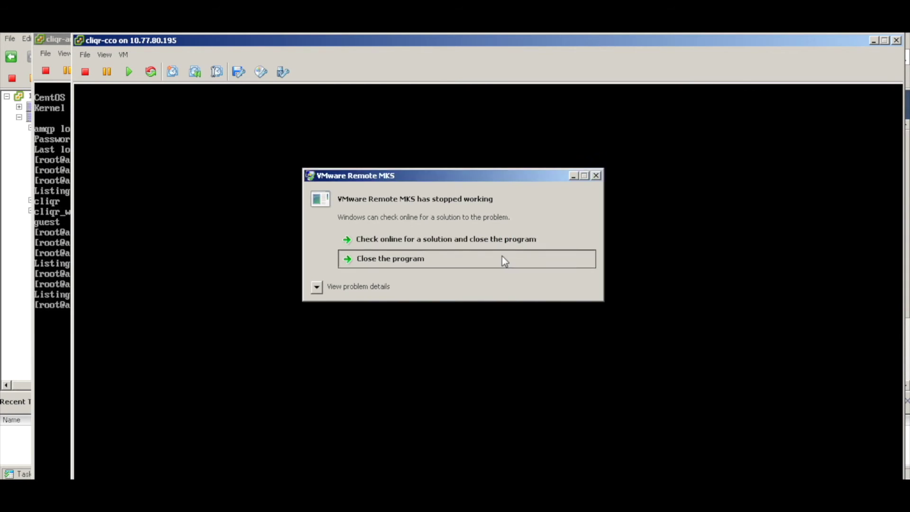
click(501, 260)
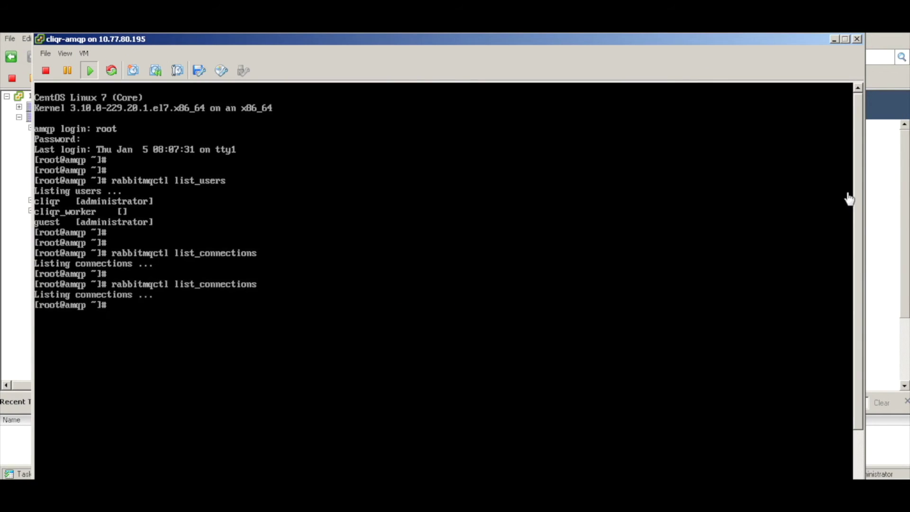
key(Up)
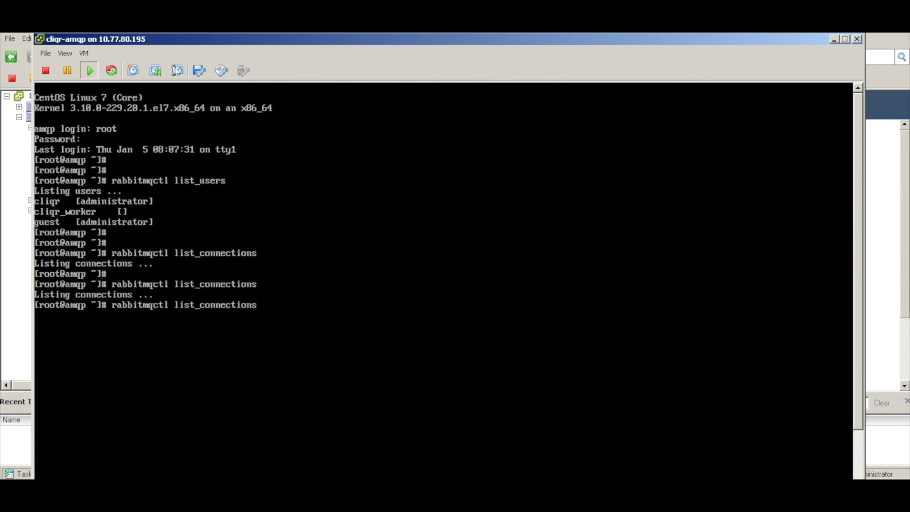
key(Return)
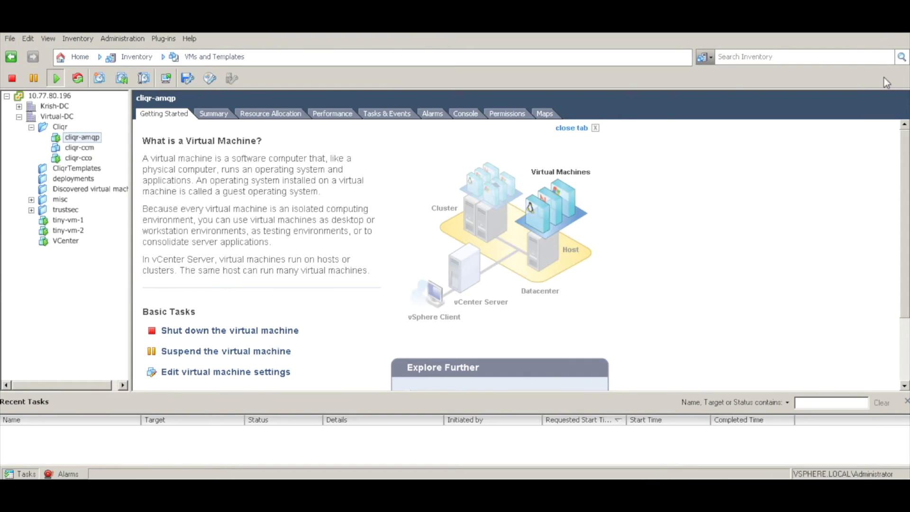
click(857, 39)
- Open a new console for cliqr-cco from the inventory tree and bring it to the front
click(78, 158)
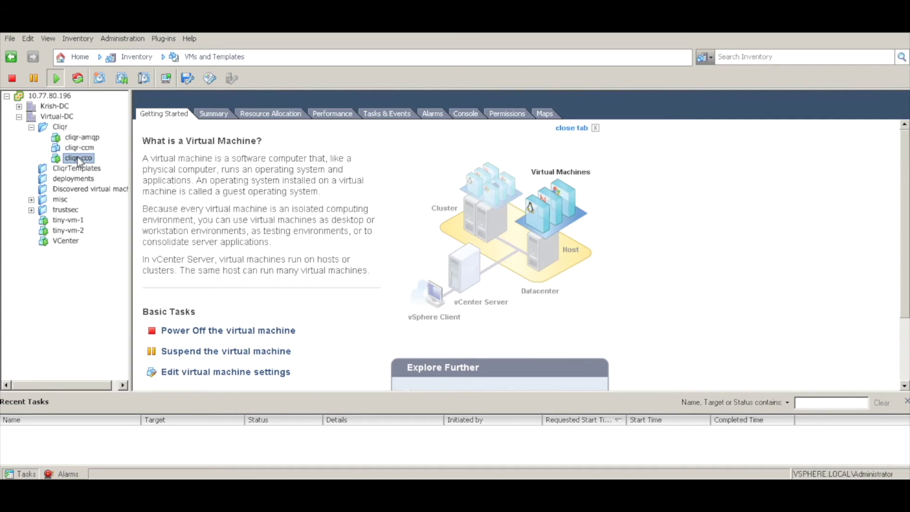
right_click(78, 158)
click(154, 202)
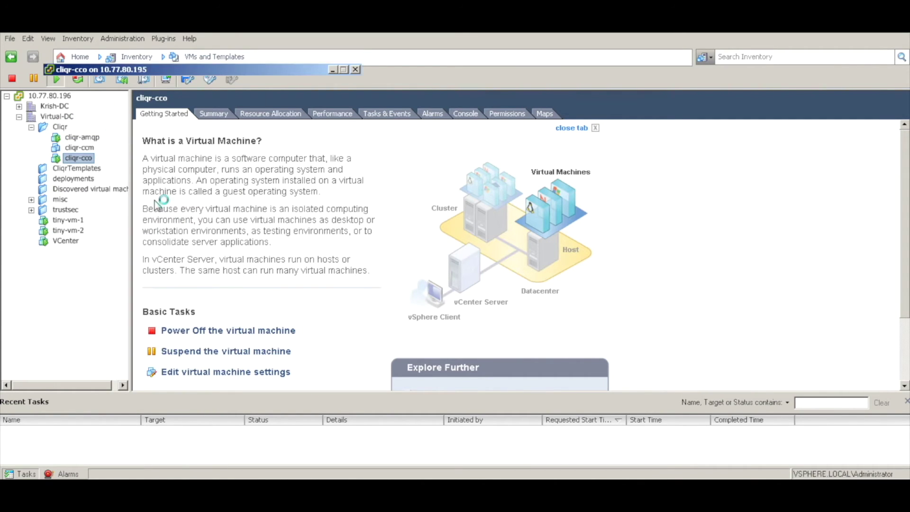
click(397, 128)
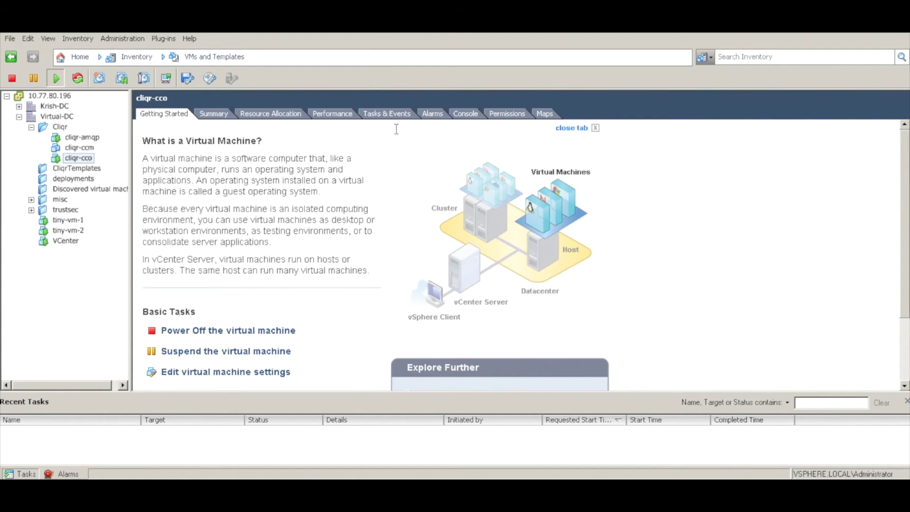
key(alt+Tab)
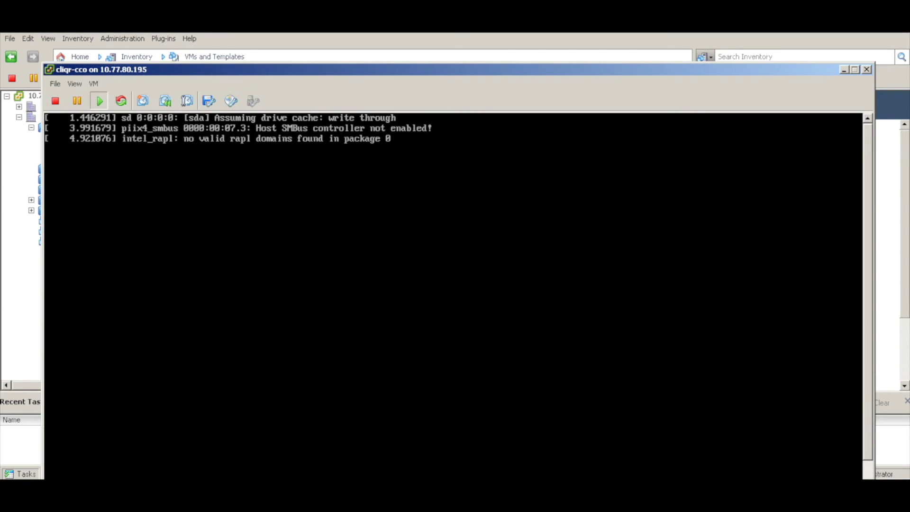
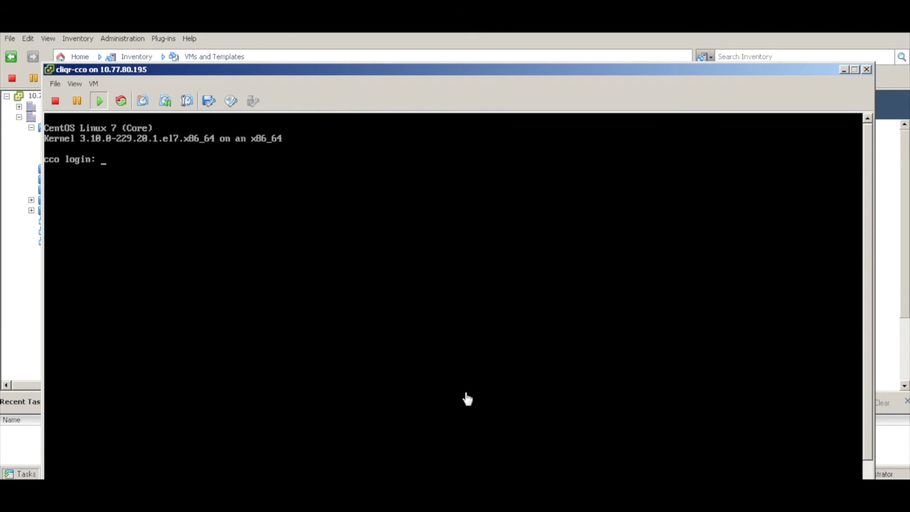
- Log in as root on the cliqr-cco console and rerun rabbitmqctl list_connections on amqp
text(root)
key(Return)
key(Return)
key(Return)
key(Return)
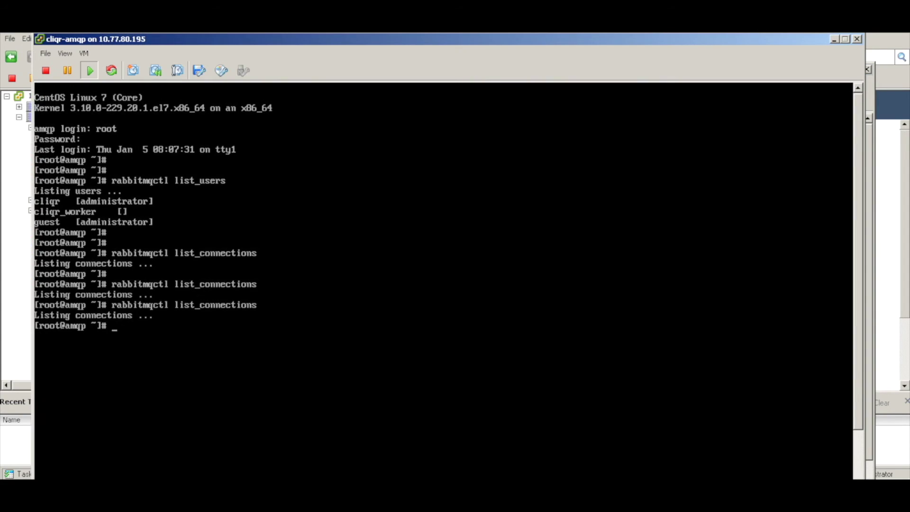
key(Up)
key(Return)
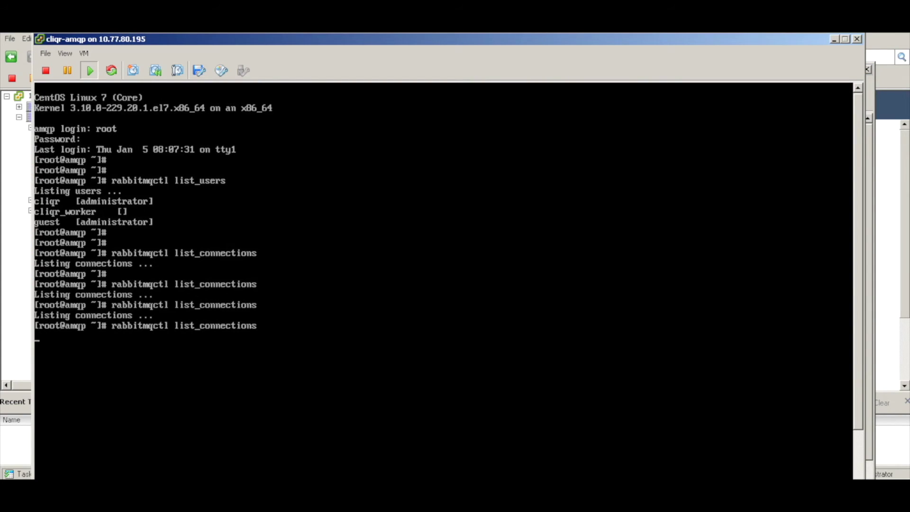
key(Return)
key(Up)
- Keep rerunning list_connections until a running cliqr connection from 1.1.1.161 appears
key(Return)
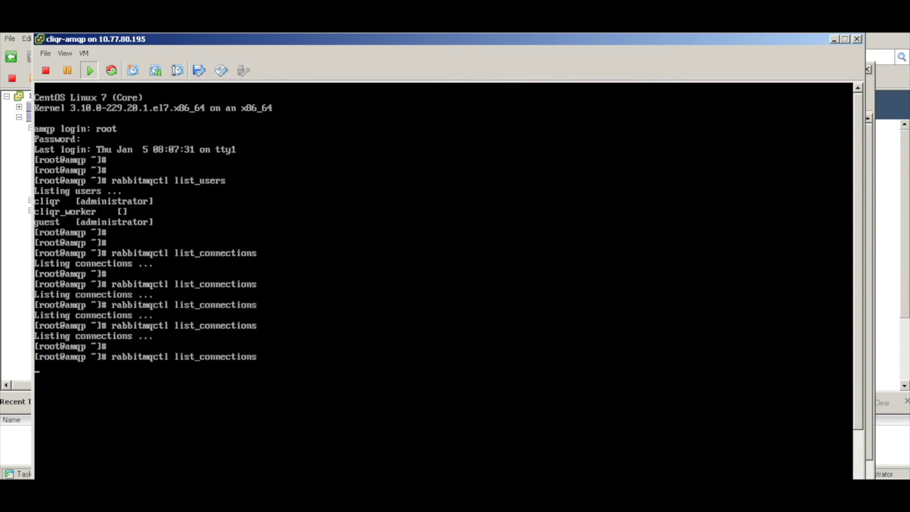
key(Return)
key(Return)
key(Up)
key(Return)
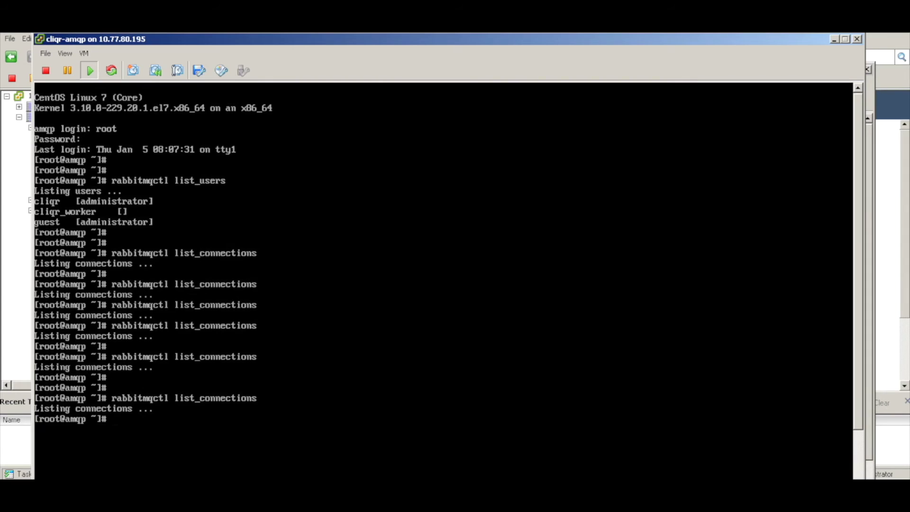
key(Up)
key(Return)
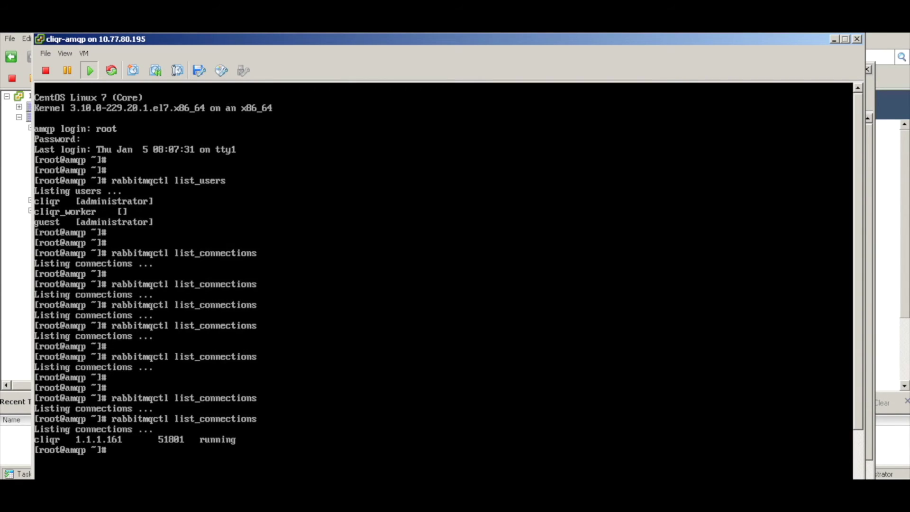
- Minimize the amqp and cco consoles, power on cliqr-ccm, and open its console
click(834, 38)
click(840, 67)
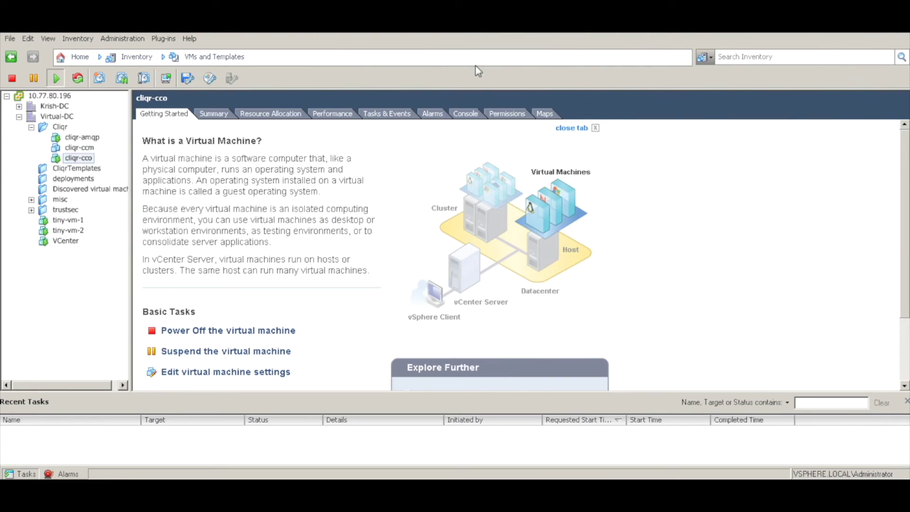
click(80, 148)
right_click(85, 149)
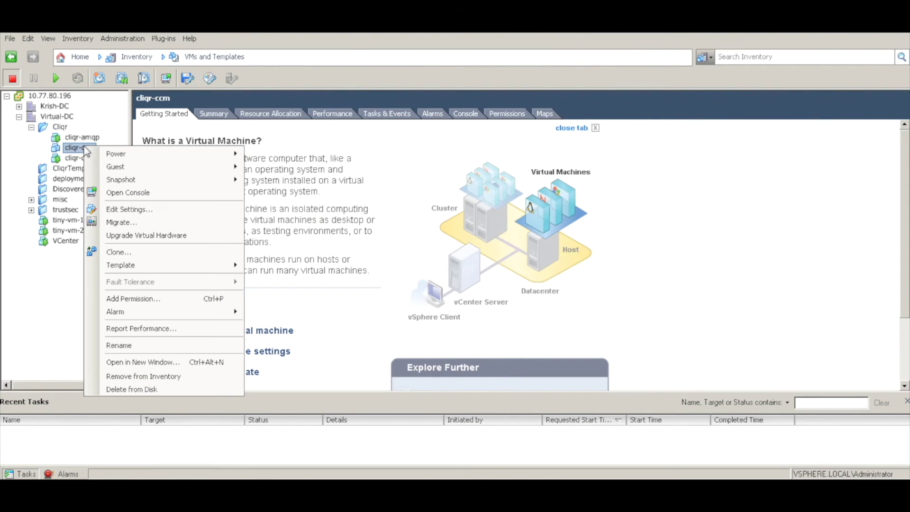
mouse_move(112, 156)
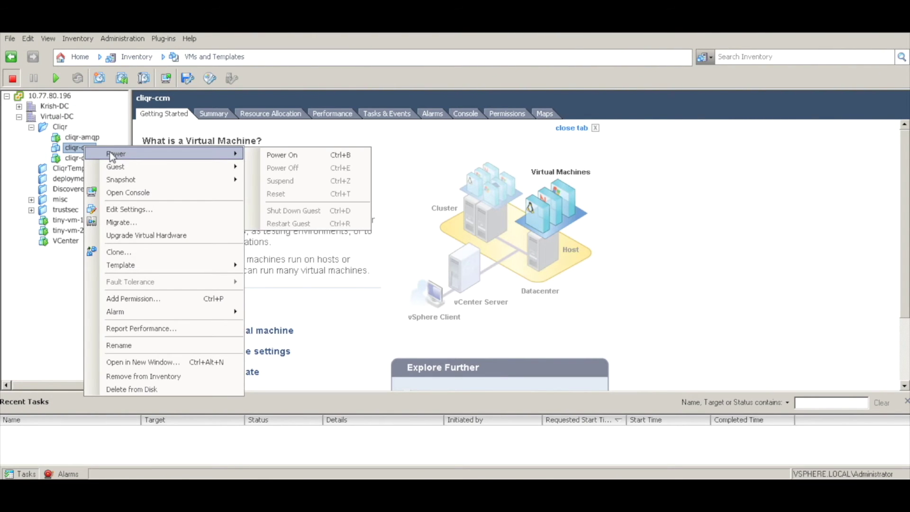
click(282, 155)
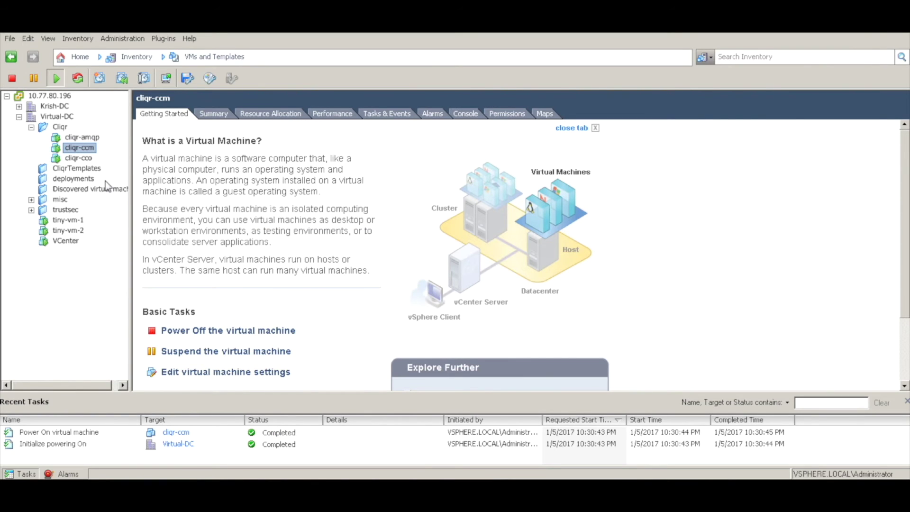
right_click(86, 149)
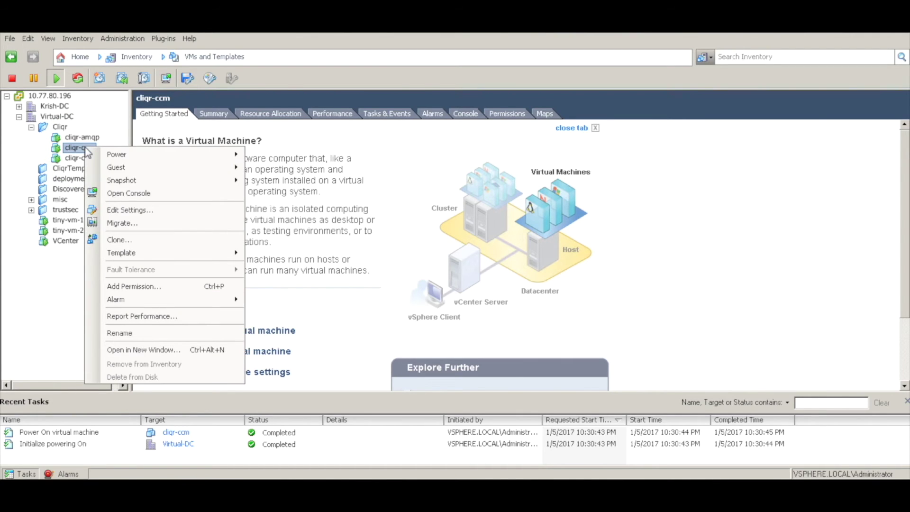
click(141, 193)
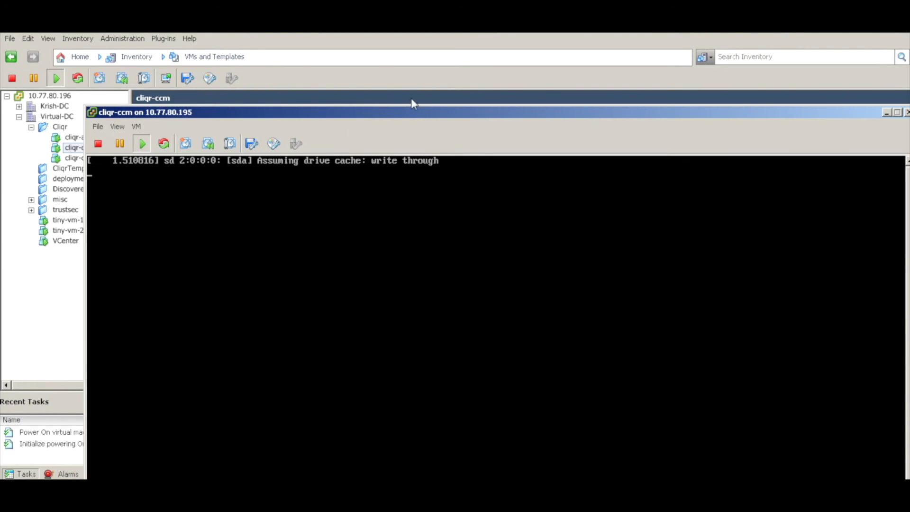
- Move the cliqr-ccm console window up to the top of the screen
click(436, 112)
drag(436, 113, 414, 43)
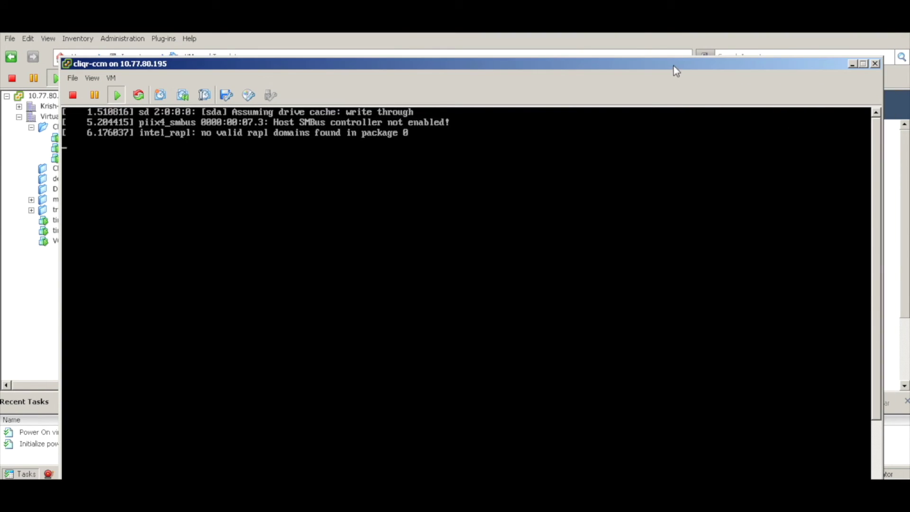
drag(673, 66, 679, 44)
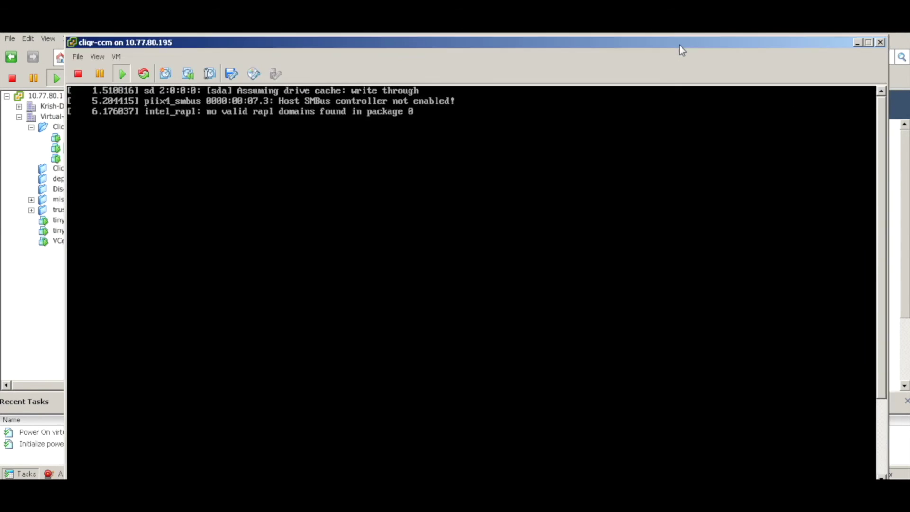
click(885, 440)
click(882, 119)
- Log in to the cliqr-ccm console as root and enter nmtui
click(651, 153)
text(root)
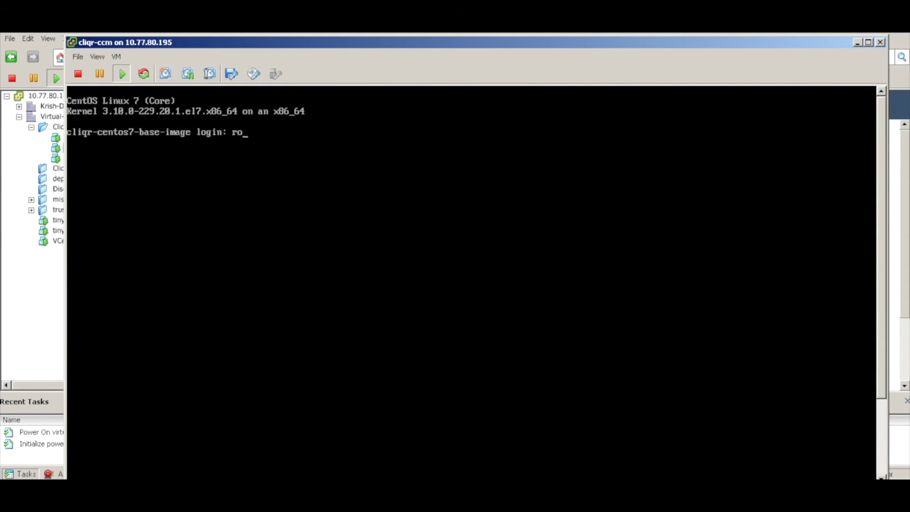
key(Return)
key(Return)
key(Return)
key(Return)
key(Return)
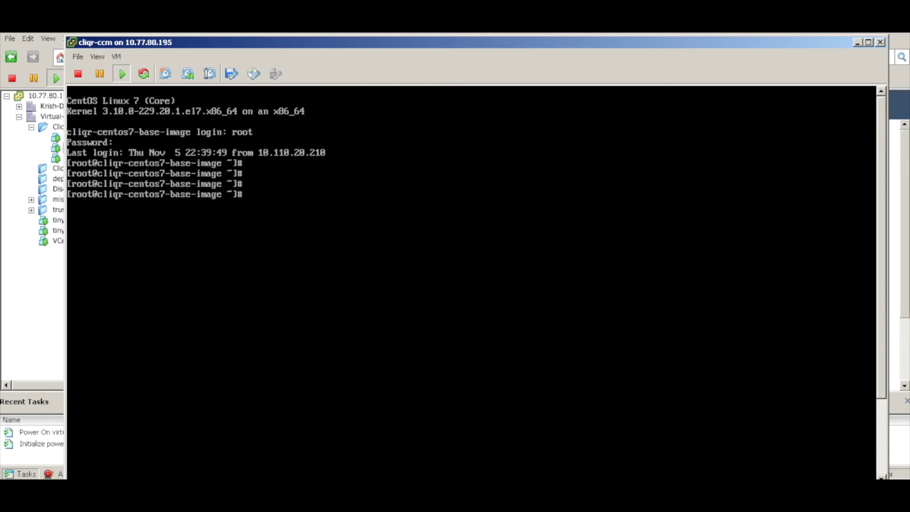
text(tui)
key(Return)
- Launch nmtui, edit eth0, and switch its IPv4 configuration to Manual
key(Return)
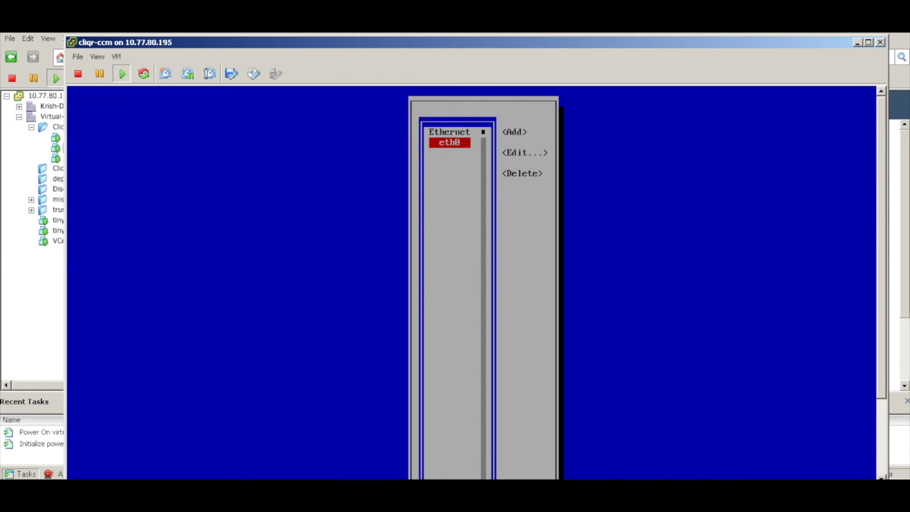
key(Return)
key(Tab)
key(Tab)
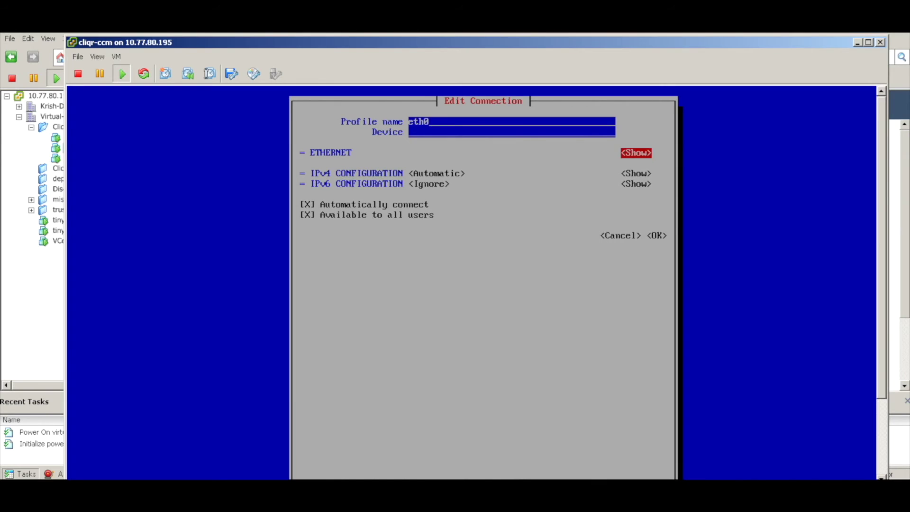
key(Tab)
key(Return)
key(Down)
key(Down)
key(Return)
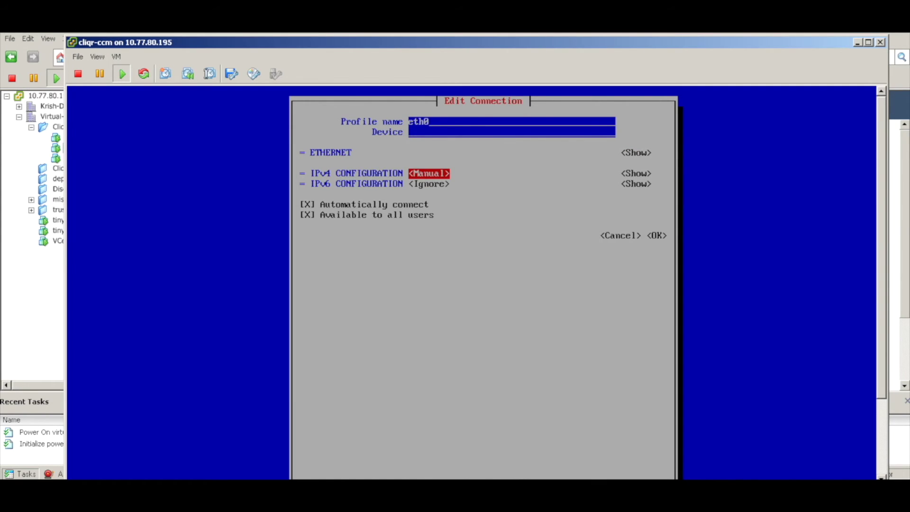
key(Tab)
key(Return)
- Enter IPv4 address 1.1.1.163/24, gateway 1.1.1.11 and DNS server 8.8.8.8
key(Tab)
key(Return)
text(1.1.1.)
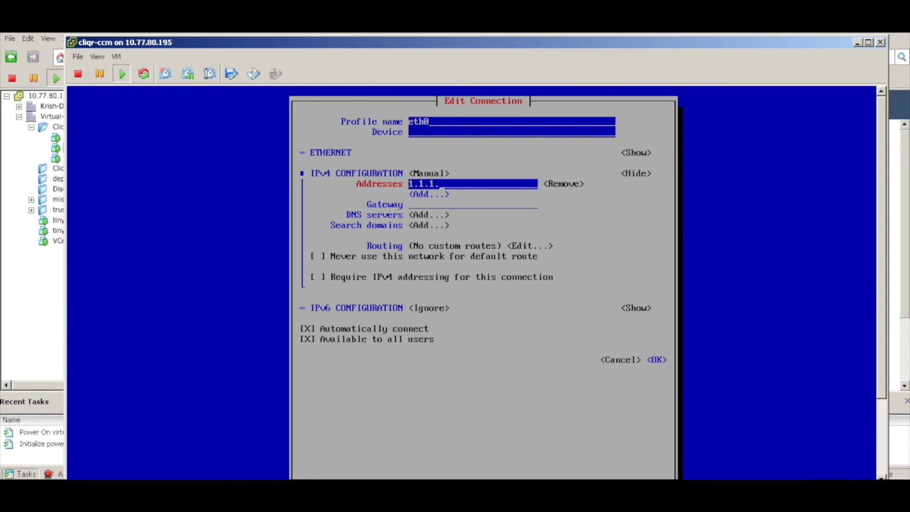
text(163/24)
key(Tab)
key(Tab)
key(Tab)
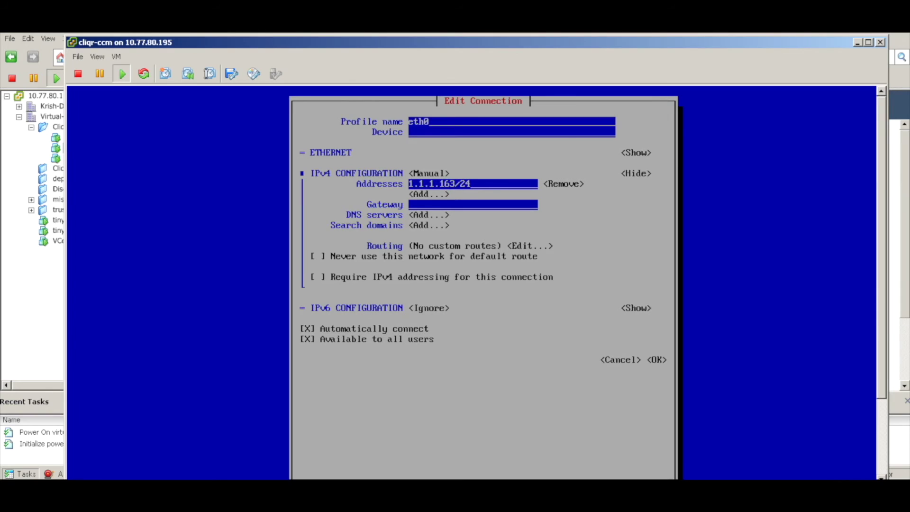
text(1.1.1.11)
key(Tab)
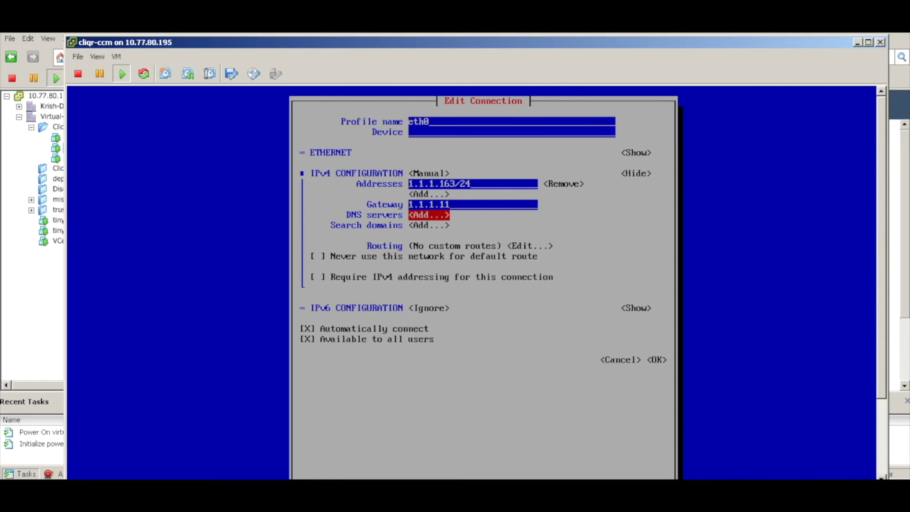
key(Return)
text(8.8.8.8)
- Save the eth0 connection and quit nmtui
key(Tab)
key(Tab)
key(Tab)
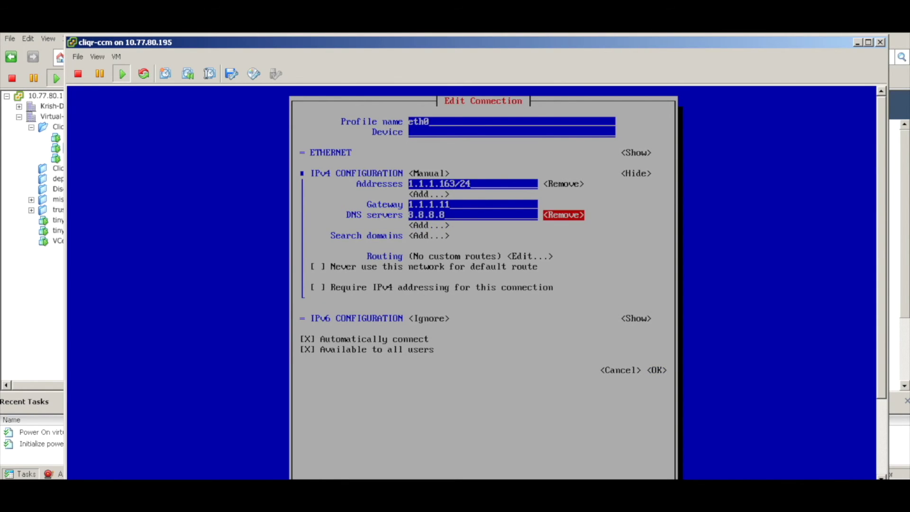
key(Tab)
key(Tab)
key(Tab)
key(Tab)
key(Tab)
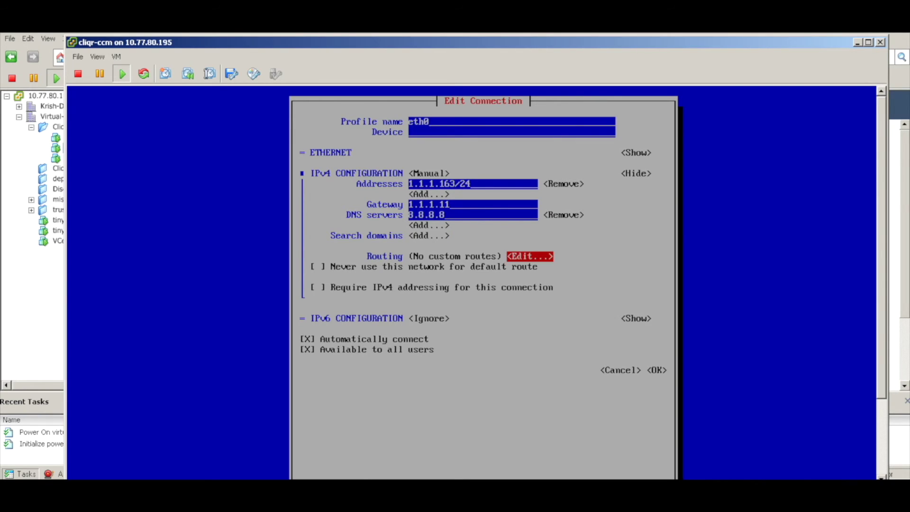
key(Tab)
key(Tab)
key(Tab)
key(Tab)
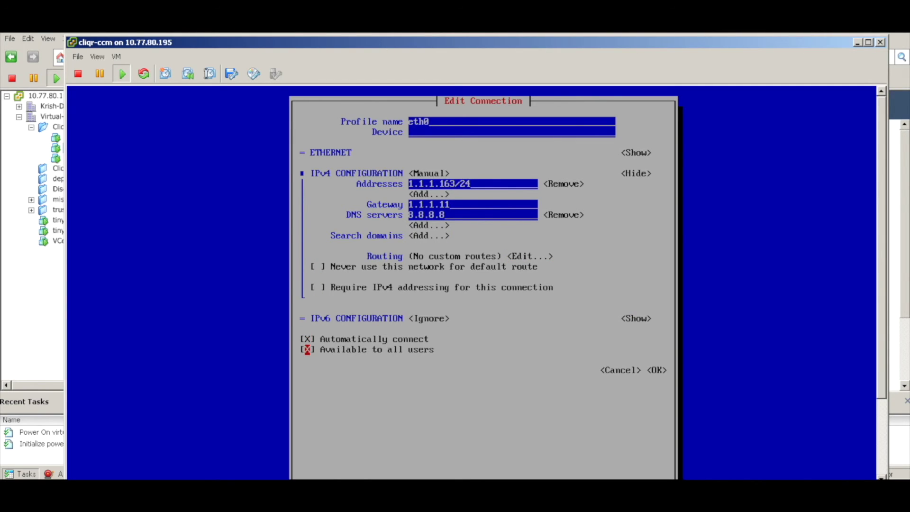
key(Return)
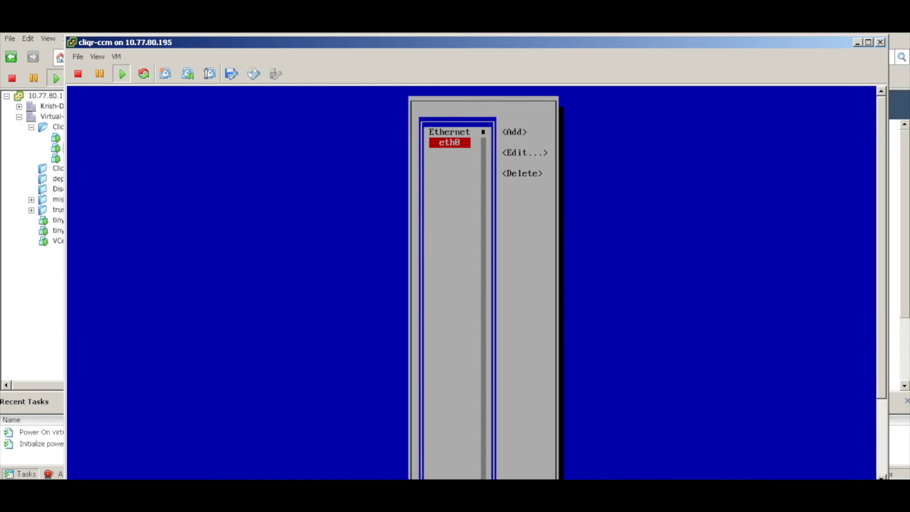
key(Tab)
key(Tab)
key(Tab)
key(Tab)
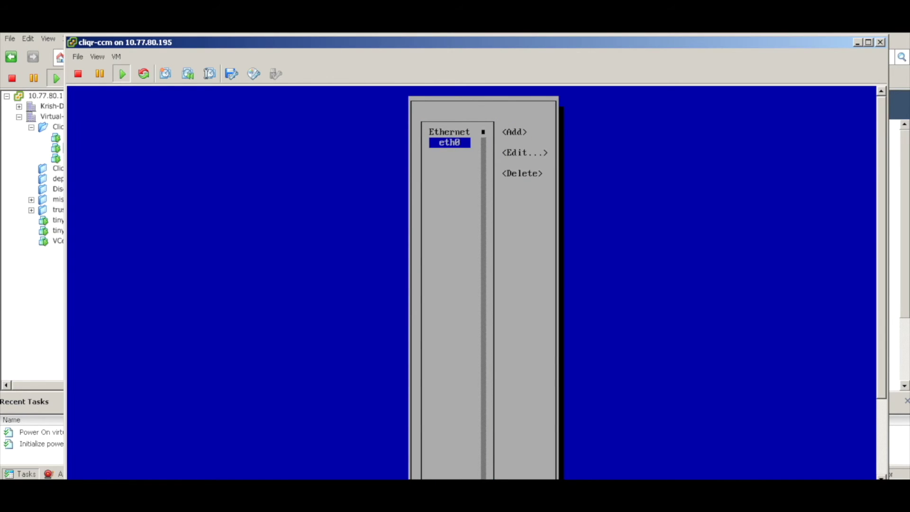
key(Return)
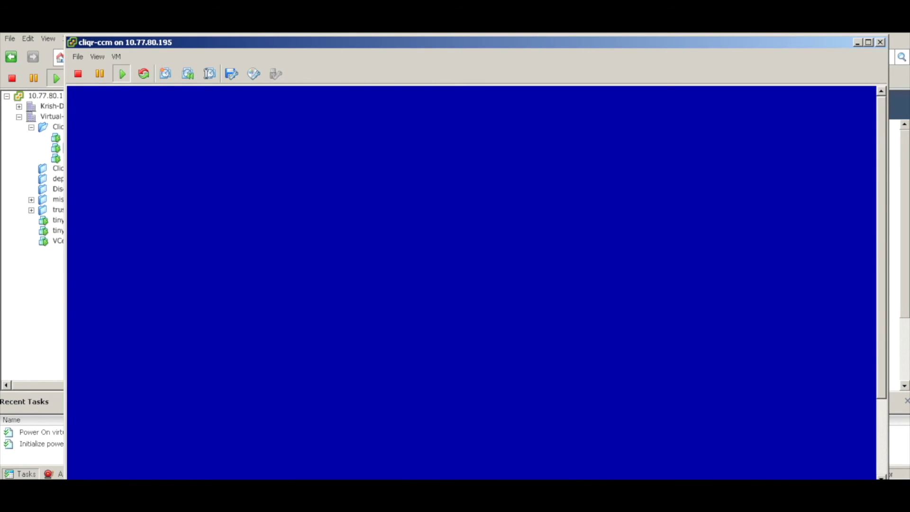
- Shrink the console window and move it to the top of the screen
click(883, 463)
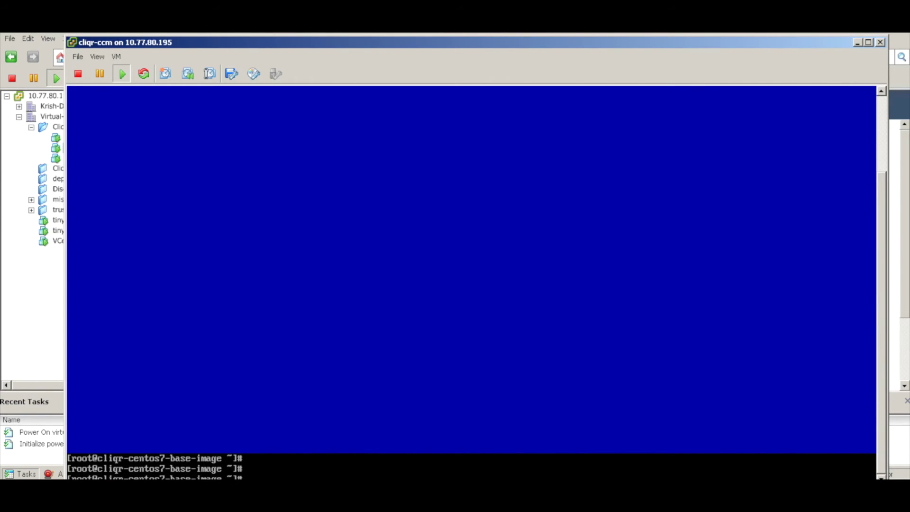
drag(885, 35, 851, 86)
drag(566, 90, 571, 41)
click(851, 405)
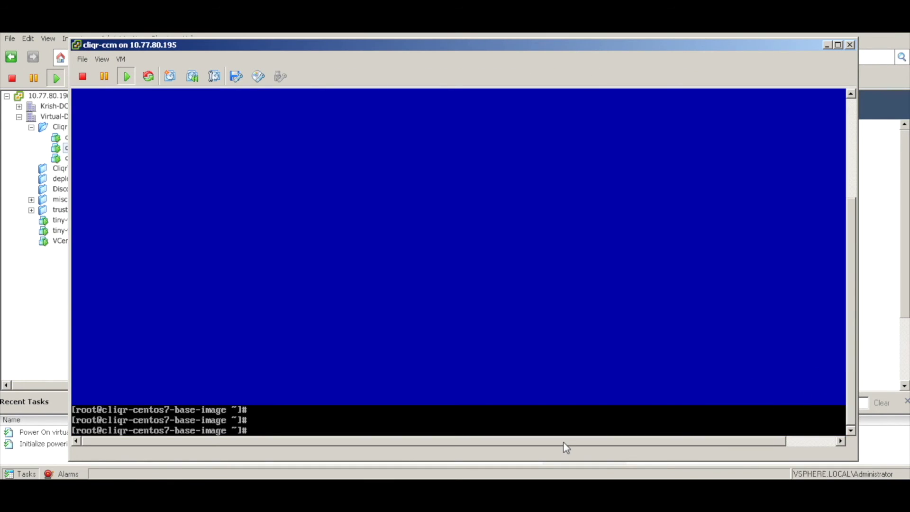
- Open /etc/hostname in vi and replace cliqr-centos7-base-image with ccm
click(553, 378)
key(Return)
key(Return)
key(Return)
key(Return)
text(vi /et)
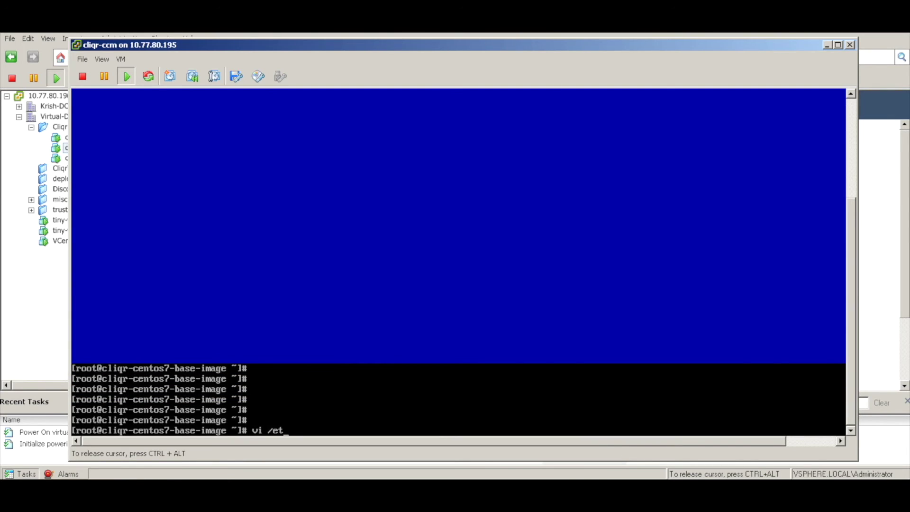
text(c/hostname)
key(Return)
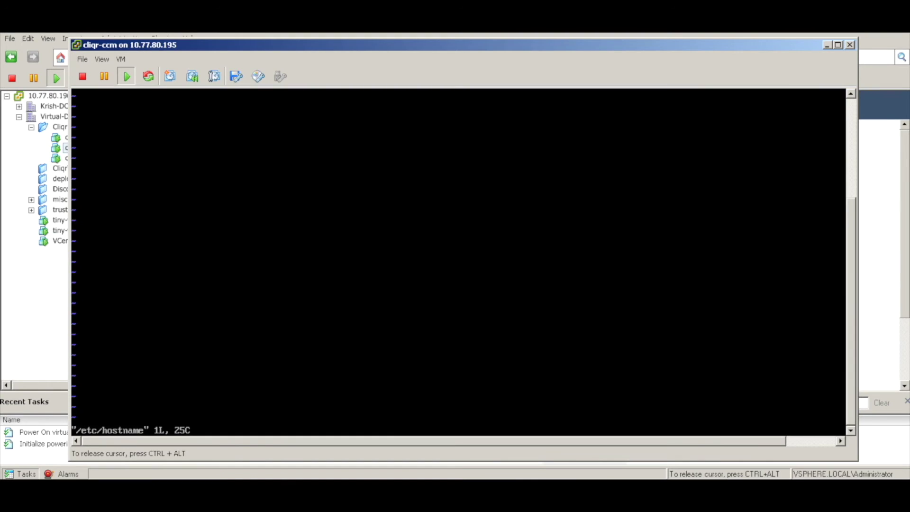
key(ctrl+alt)
click(851, 111)
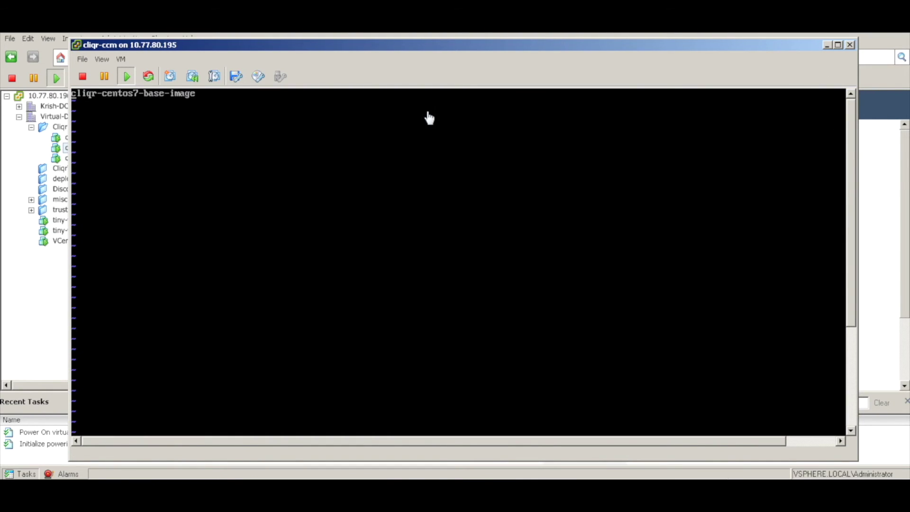
key(Right)
key(Right)
key(Right)
key(Right)
key(Right)
key(Right)
key(Right)
key(Right)
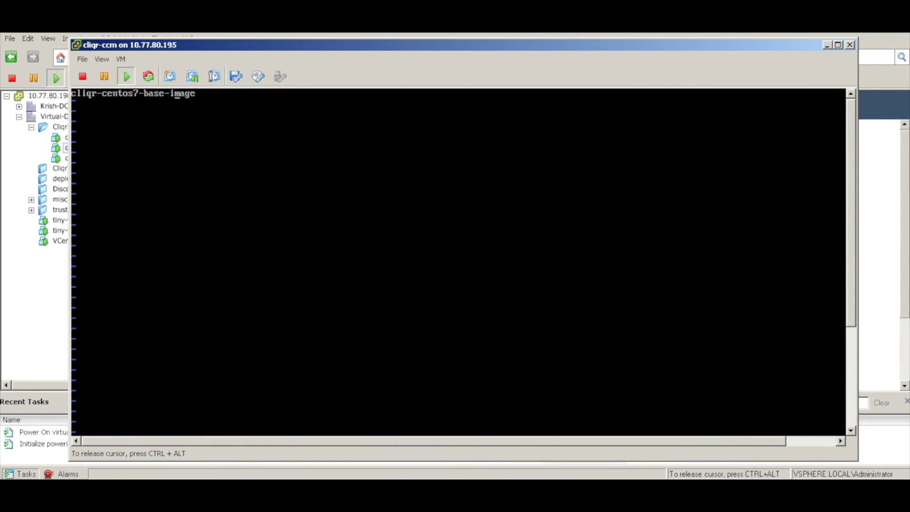
key(BackSpace)
key(BackSpace)
key(BackSpace)
key(BackSpace)
key(BackSpace)
key(BackSpace)
key(BackSpace)
key(BackSpace)
key(BackSpace)
key(BackSpace)
key(BackSpace)
key(BackSpace)
key(BackSpace)
key(BackSpace)
key(BackSpace)
key(BackSpace)
key(BackSpace)
key(BackSpace)
key(BackSpace)
key(BackSpace)
text(cm)
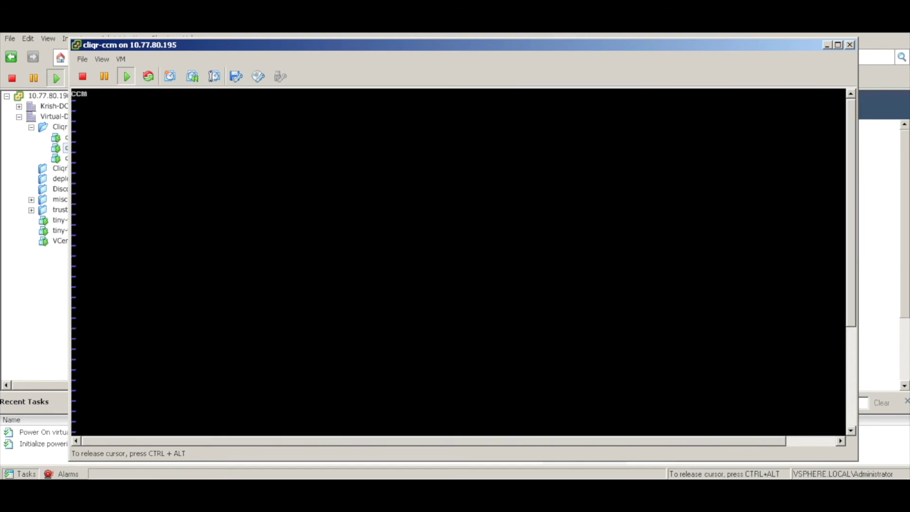
key(BackSpace)
key(BackSpace)
key(BackSpace)
- Save /etc/hostname and begin the command to edit /etc/hosts
key(ctrl+alt)
click(850, 418)
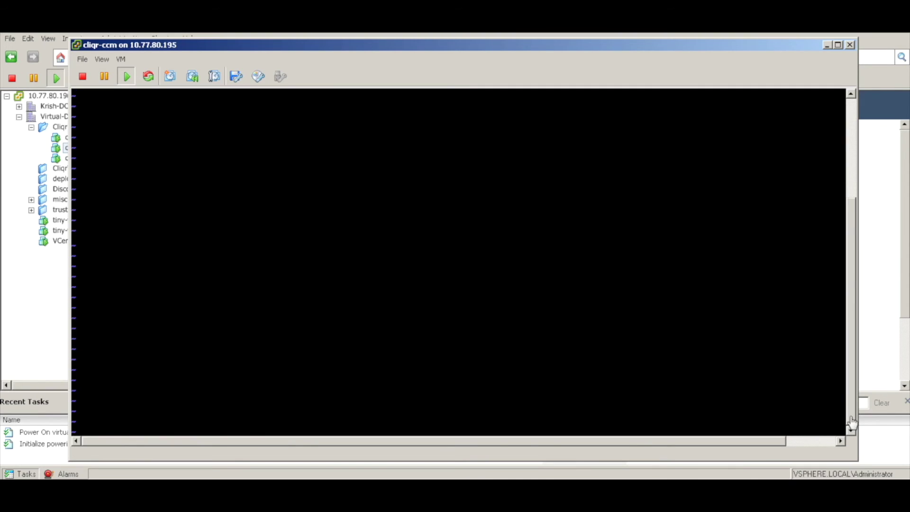
click(750, 408)
key(Return)
key(Return)
key(Return)
text(vi /etc/hostname)
key(BackSpace)
key(BackSpace)
key(BackSpace)
key(BackSpace)
- Open /etc/hosts in vi, add ccm to the localhost entry, and delete the first line
text(s)
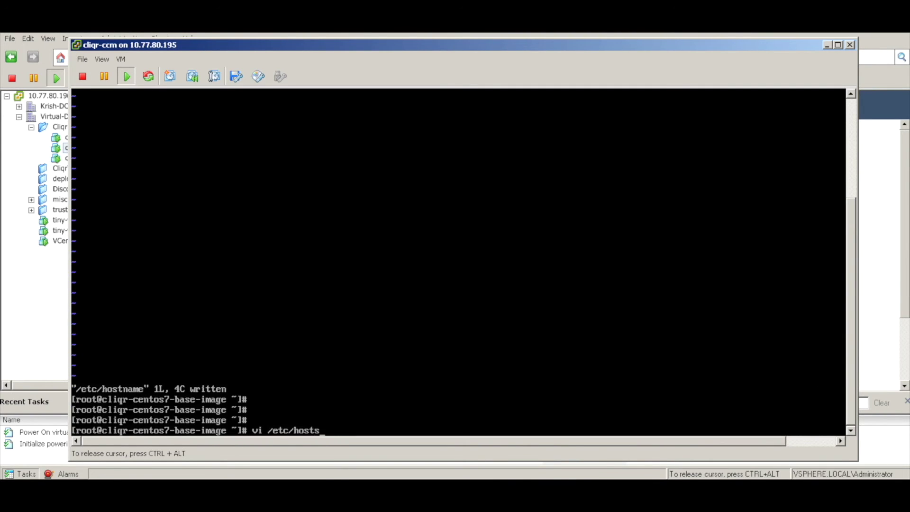
key(Return)
click(852, 107)
click(420, 136)
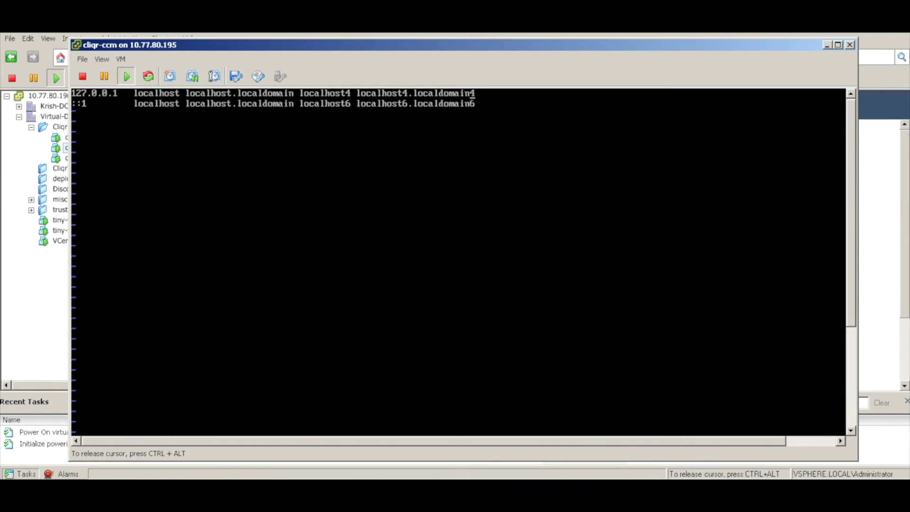
text(ccm)
key(d)
key(d)
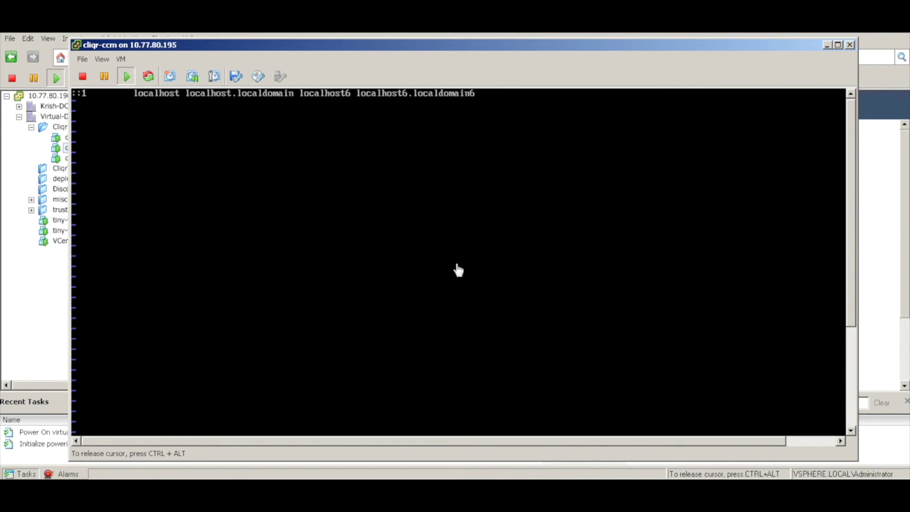
- Save /etc/hosts with :wq and change into /usr/local/osmosix/bin
text(:wq)
key(Return)
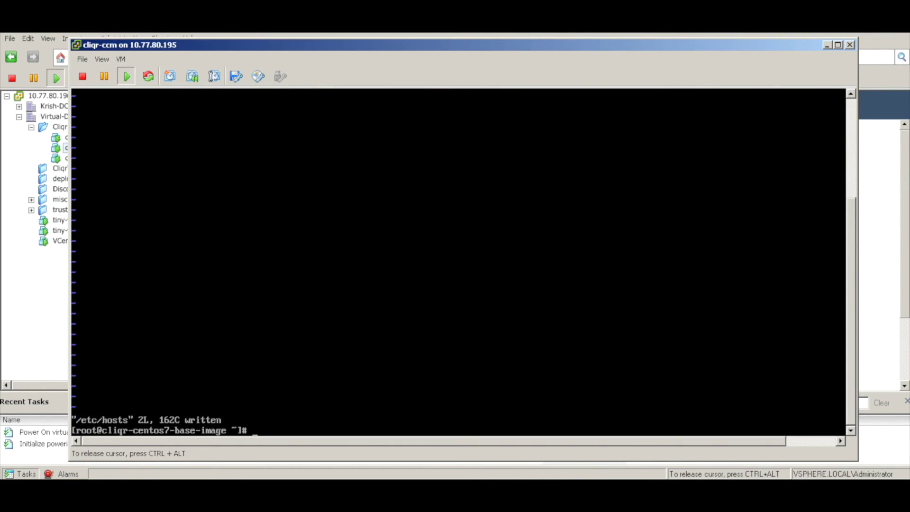
key(Return)
key(Return)
key(Return)
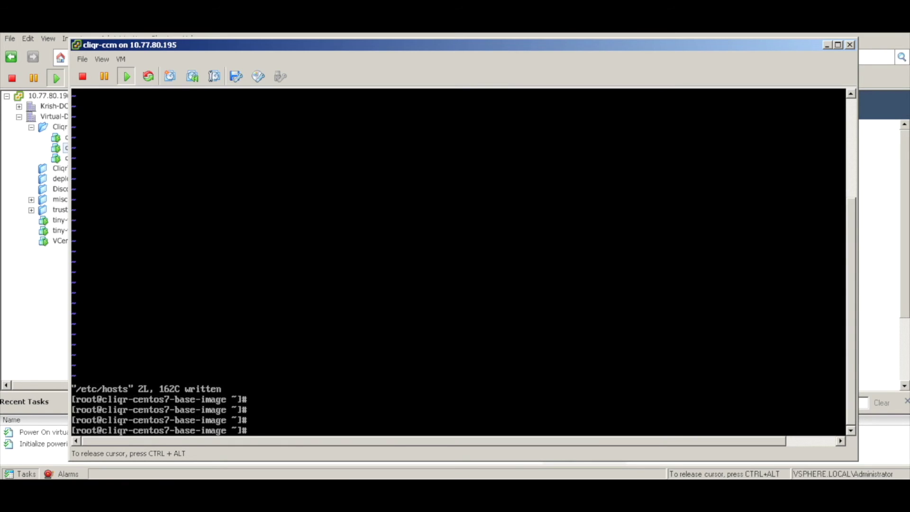
text(cd /usr/local/os)
key(Tab)
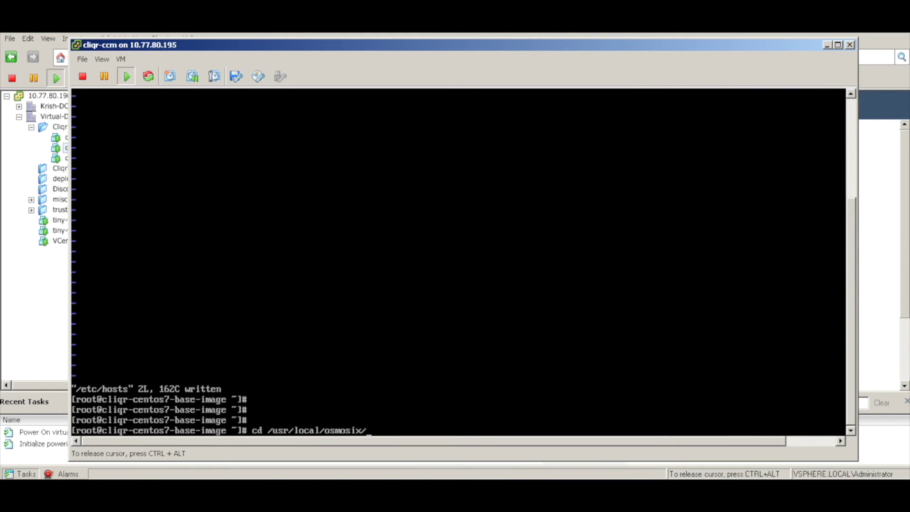
text(b)
key(Tab)
key(Return)
- List the bin directory and run ./ccm_config_wizard.sh
text(ls)
key(Return)
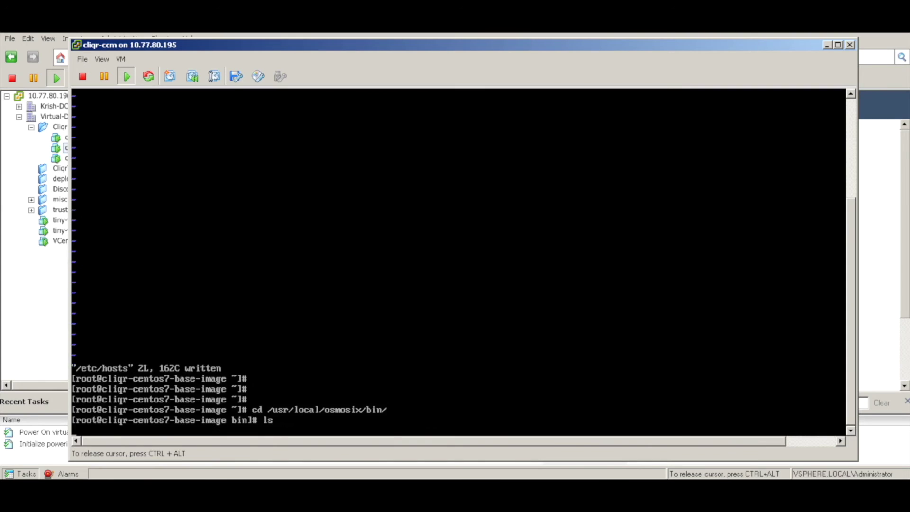
text(./ccm)
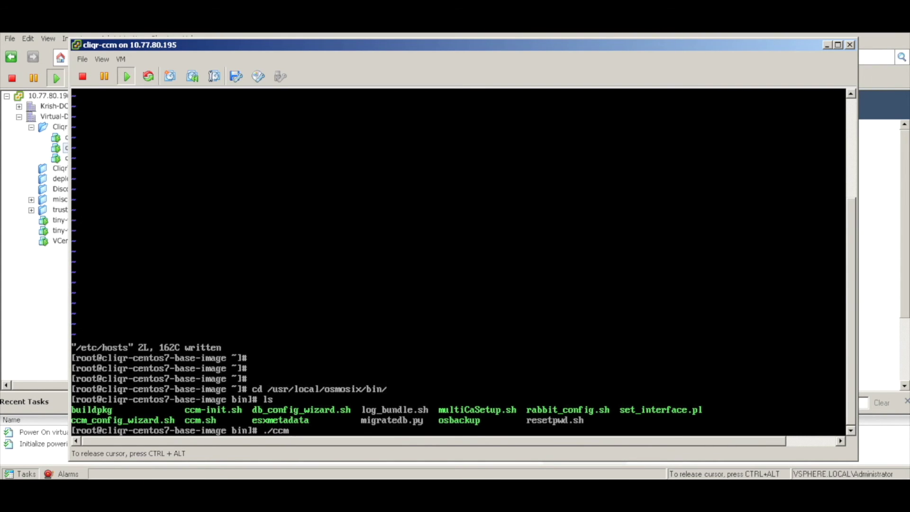
text(_)
key(Tab)
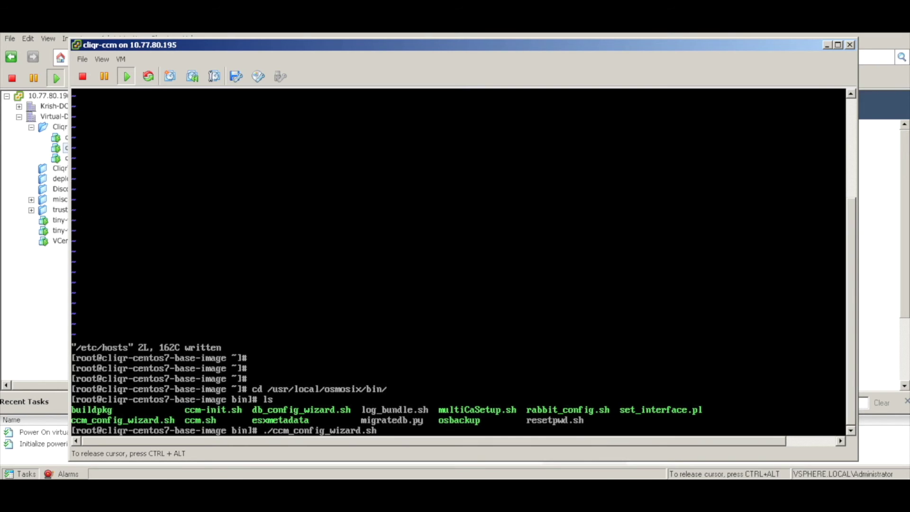
key(Return)
key(Return)
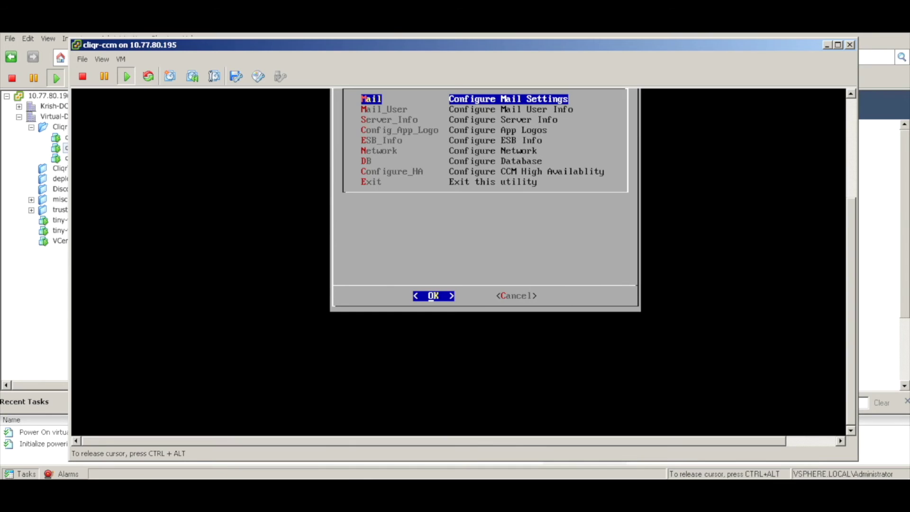
- Open Server_Info and set the Public DNS to 1.1.1.163
key(Down)
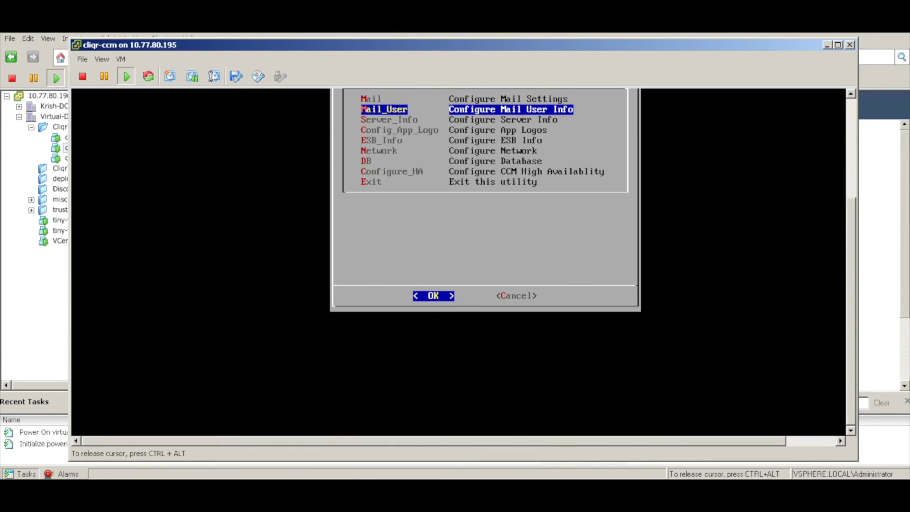
key(Down)
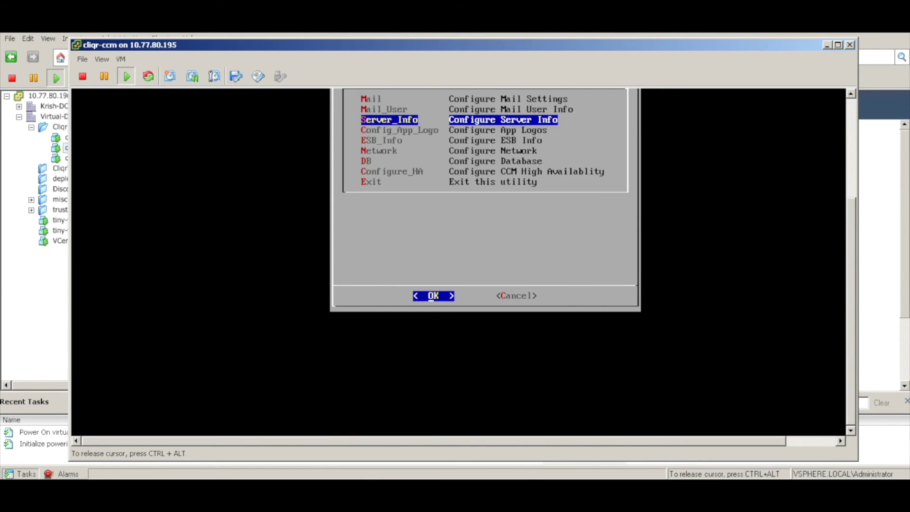
key(Return)
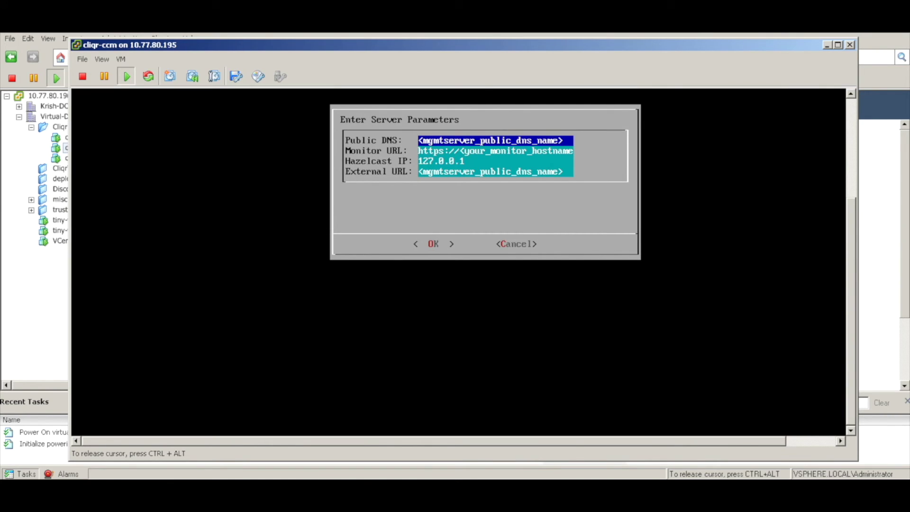
key(BackSpace)
key(BackSpace)
key(BackSpace)
key(BackSpace)
key(BackSpace)
key(BackSpace)
key(BackSpace)
key(BackSpace)
key(BackSpace)
key(BackSpace)
key(BackSpace)
key(BackSpace)
key(BackSpace)
key(BackSpace)
key(BackSpace)
key(BackSpace)
key(BackSpace)
key(BackSpace)
key(BackSpace)
key(BackSpace)
key(BackSpace)
key(BackSpace)
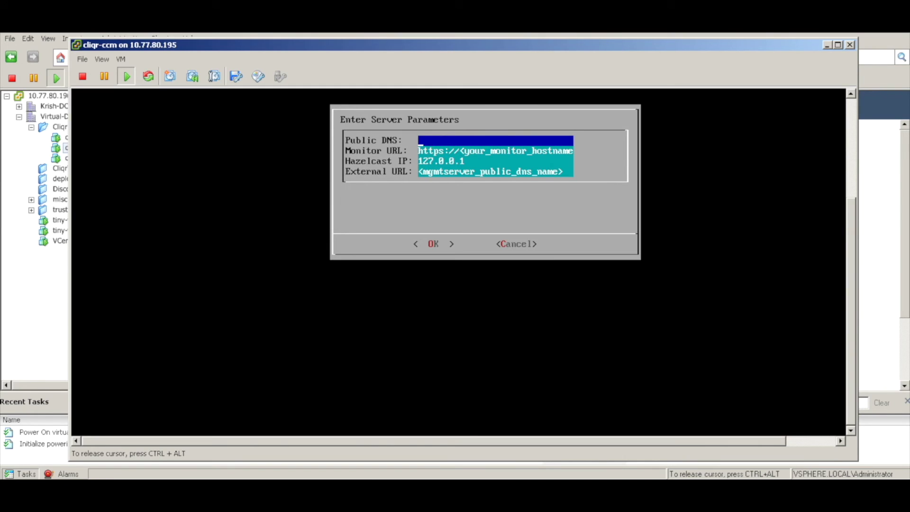
text(1.1.1.163)
key(Down)
- Set the External URL to 1.1.1.163 and confirm saving the server parameters
key(Right)
key(Right)
key(Right)
key(Right)
key(Right)
key(Right)
key(Right)
key(Right)
key(Right)
key(Right)
key(Right)
key(Right)
key(Right)
key(Right)
key(Right)
key(Right)
key(Right)
key(Right)
key(Right)
key(Right)
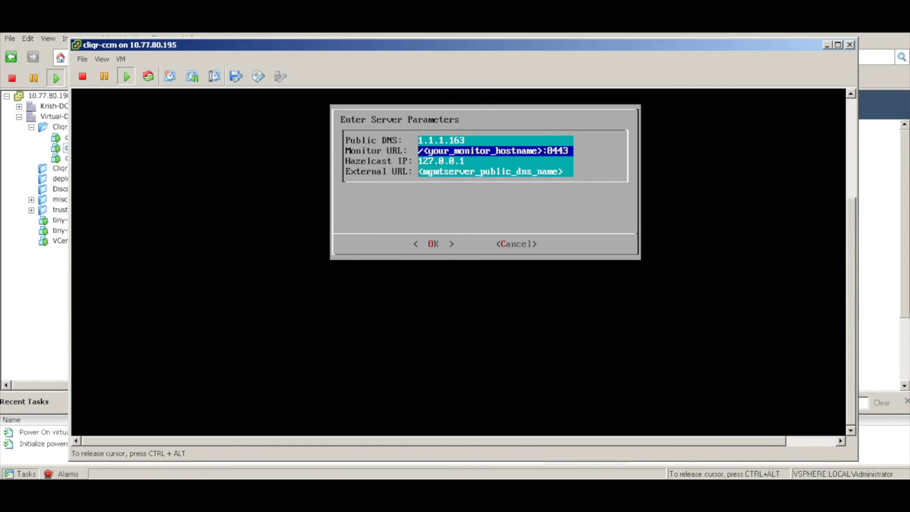
key(Down)
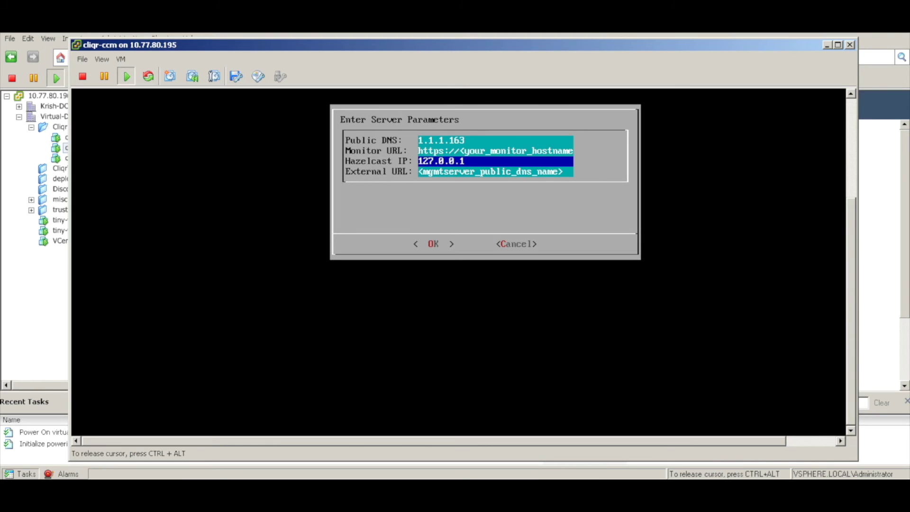
key(Down)
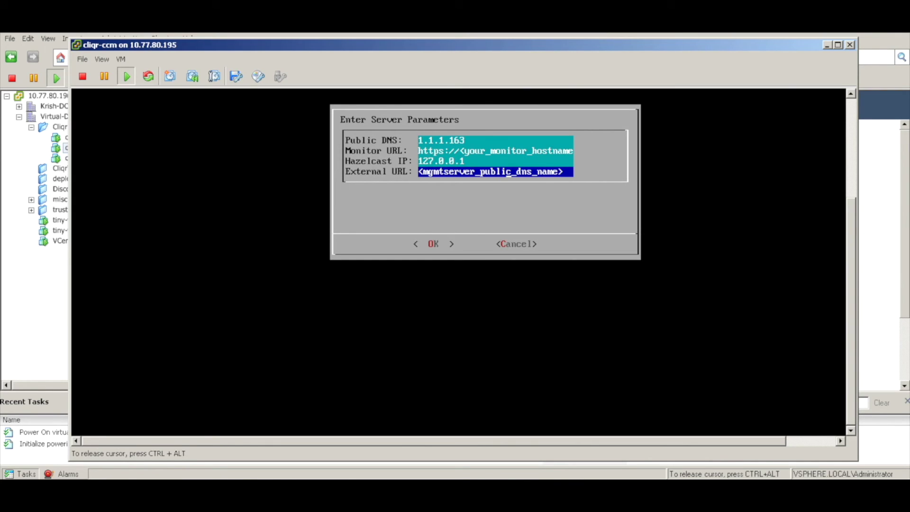
key(BackSpace)
key(BackSpace)
key(BackSpace)
key(BackSpace)
key(BackSpace)
key(BackSpace)
key(BackSpace)
key(BackSpace)
key(BackSpace)
key(BackSpace)
key(BackSpace)
key(BackSpace)
key(BackSpace)
key(BackSpace)
key(BackSpace)
key(BackSpace)
key(BackSpace)
key(BackSpace)
key(BackSpace)
key(BackSpace)
text(1.1.1.)
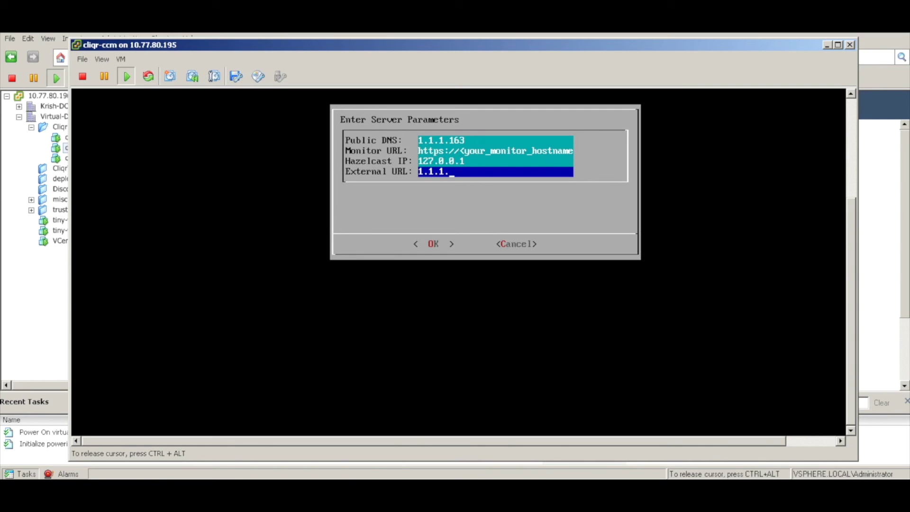
text(163)
key(Tab)
key(Return)
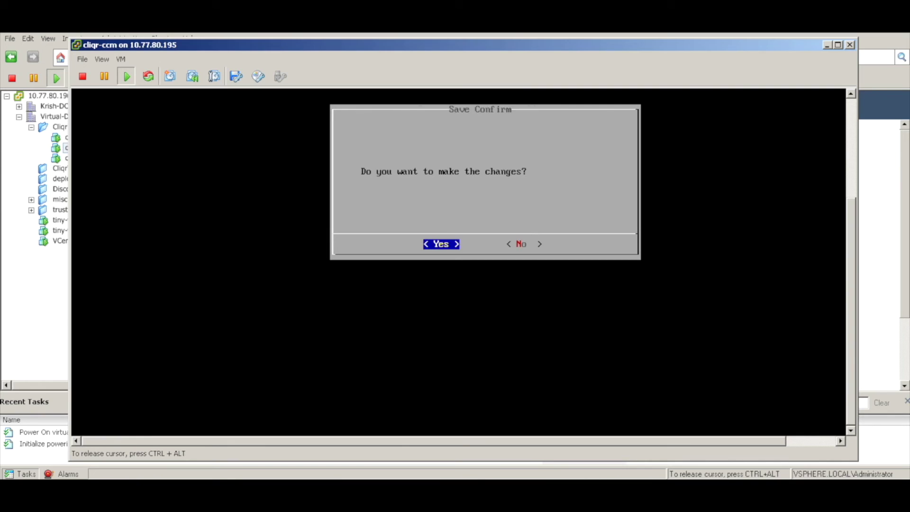
key(Return)
key(Return)
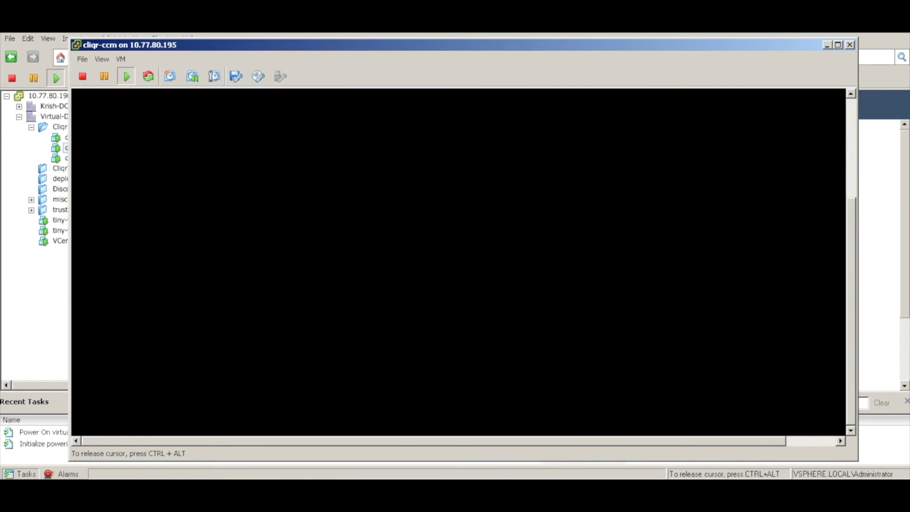
- Accept localhost as the database host, exit the wizard, and confirm the CCM server restart
key(Down)
key(Down)
key(Down)
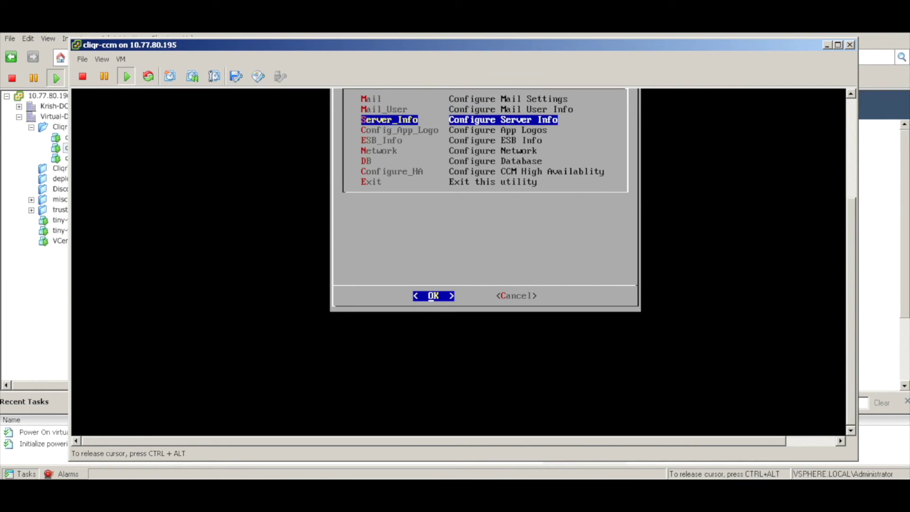
key(Down)
key(Down)
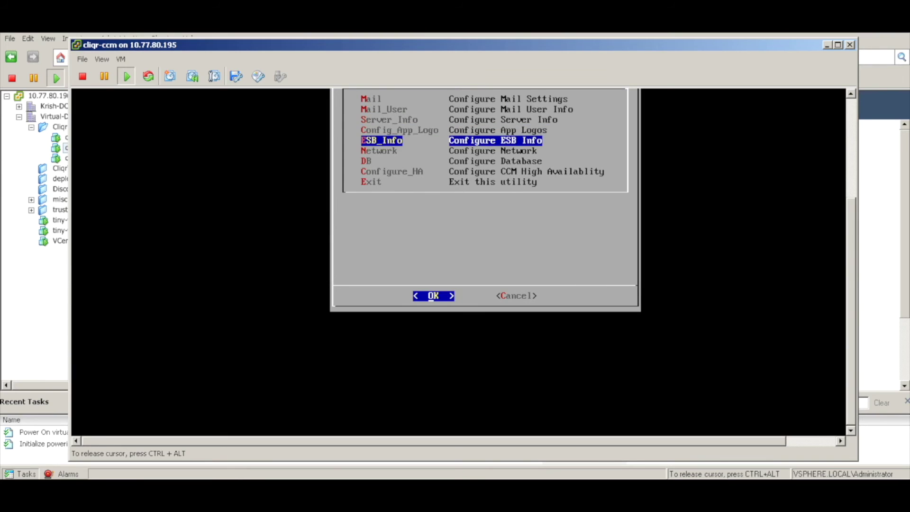
key(Down)
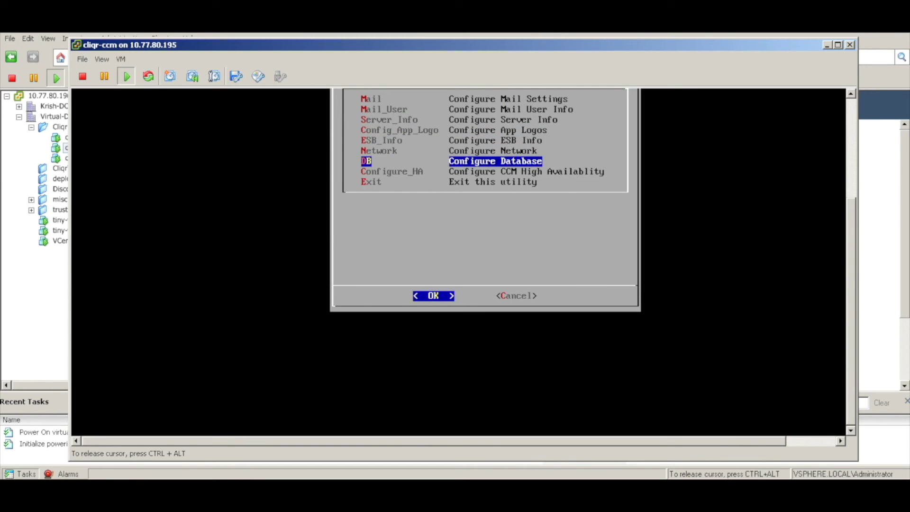
key(Return)
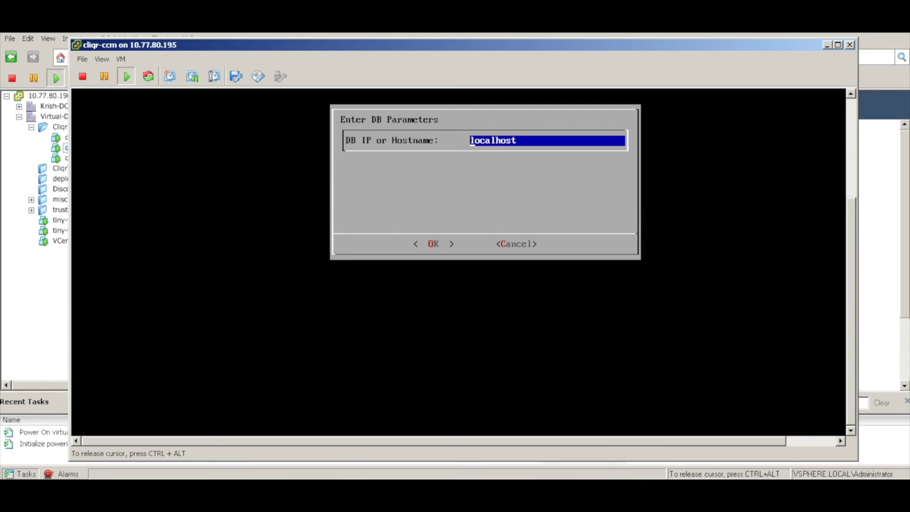
key(Return)
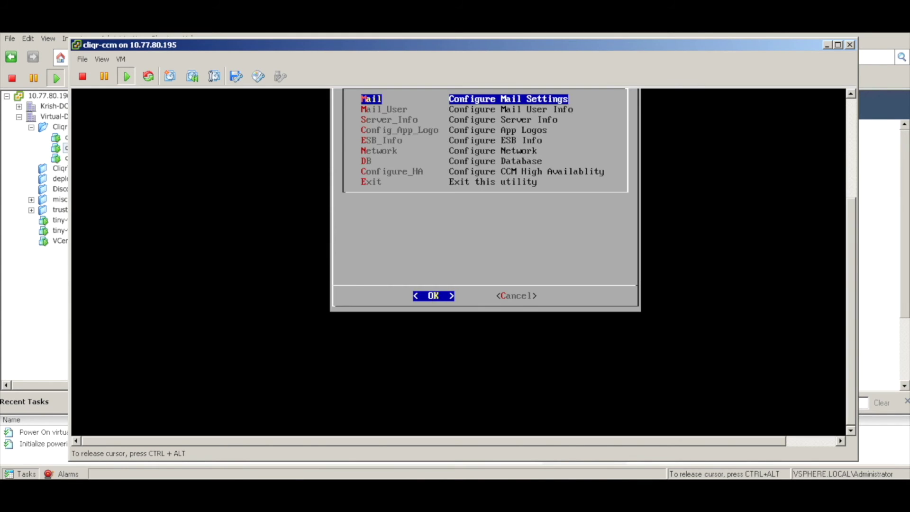
key(Down)
key(Down)
key(Down)
key(Down)
key(Down)
key(Down)
key(Down)
key(Down)
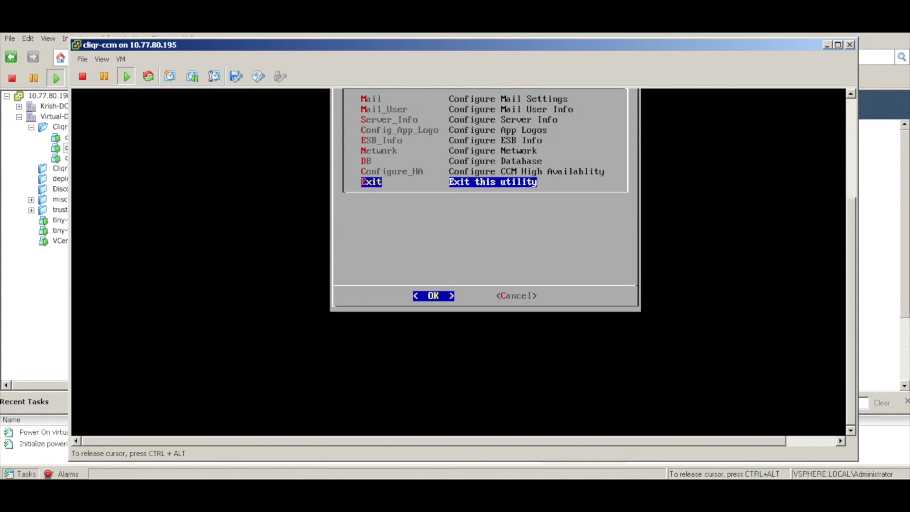
key(Return)
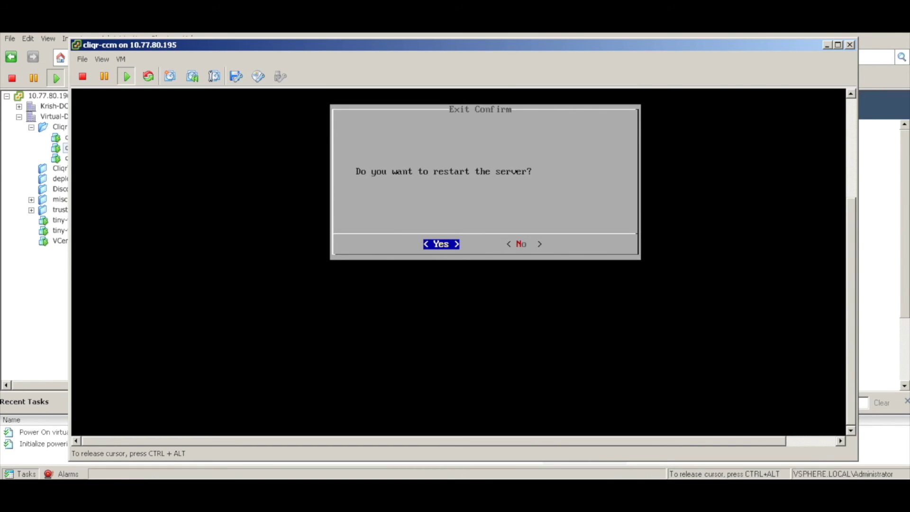
key(Return)
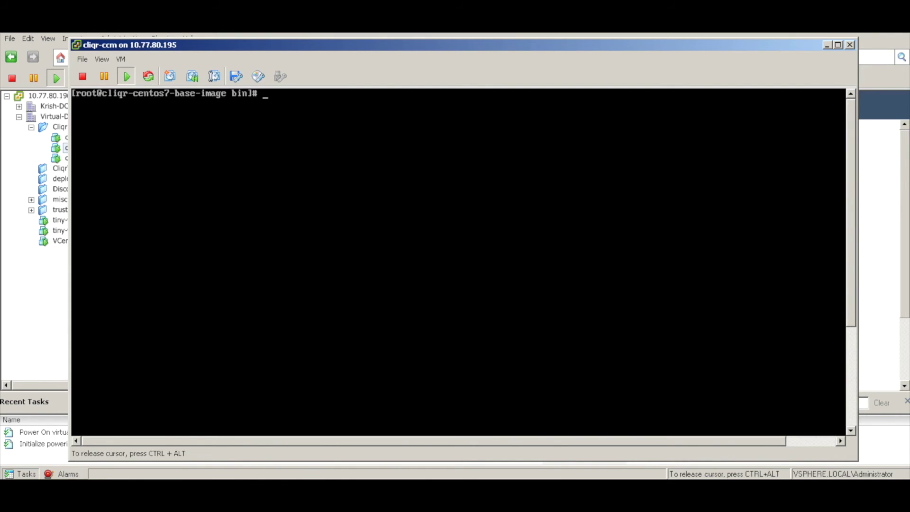
- Run reboot on cliqr-ccm and close its console window
key(Return)
key(Return)
key(Return)
key(Return)
text(reboot)
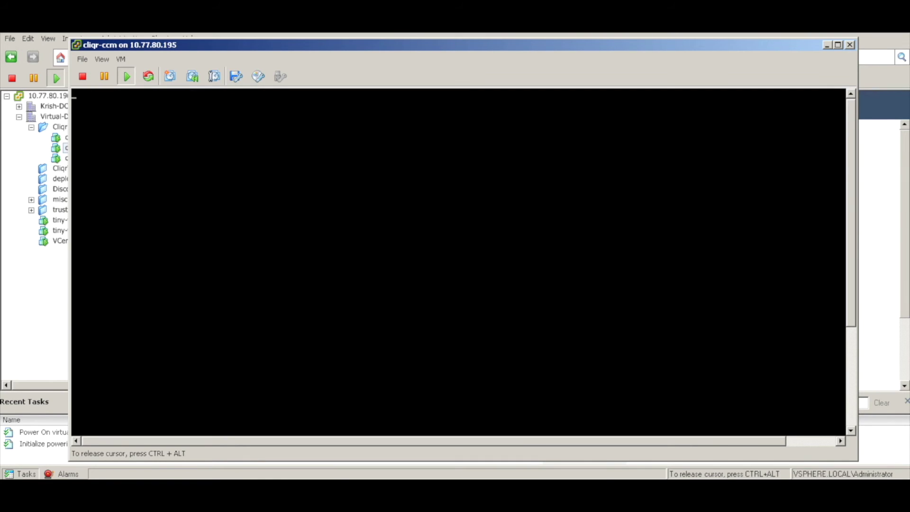
key(ctrl+alt)
click(848, 44)
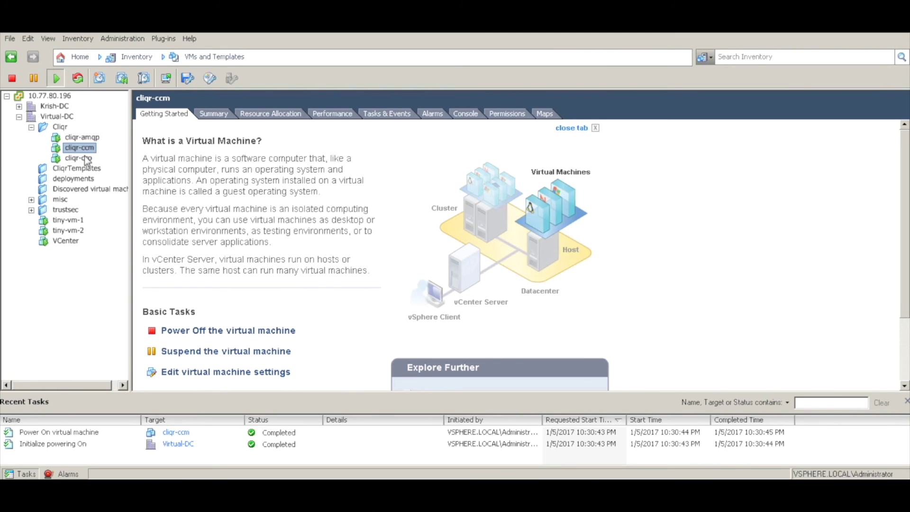
- Reopen the cliqr-ccm VM console from the inventory and focus it for keyboard input
click(85, 156)
click(89, 152)
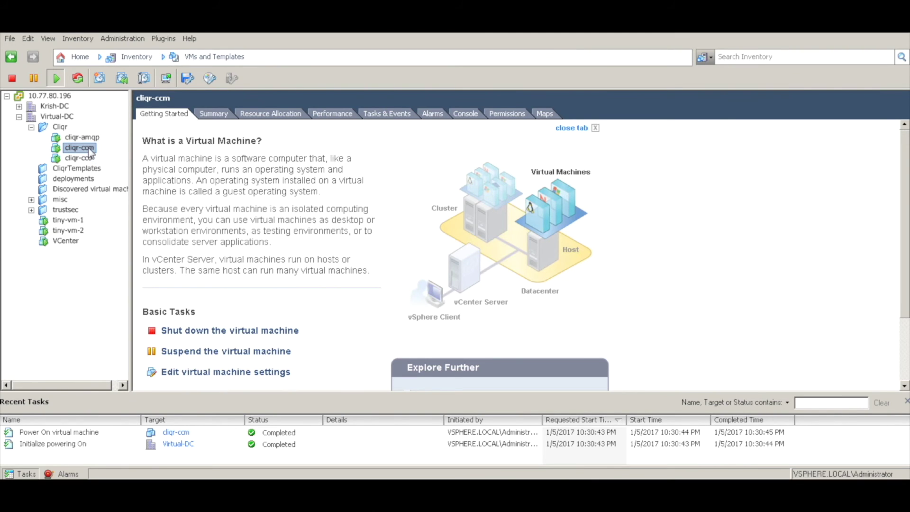
right_click(90, 151)
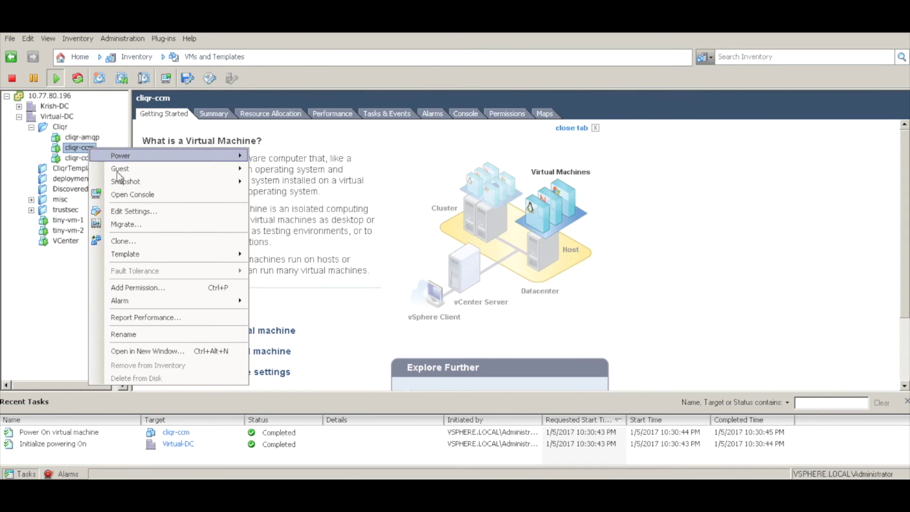
click(133, 195)
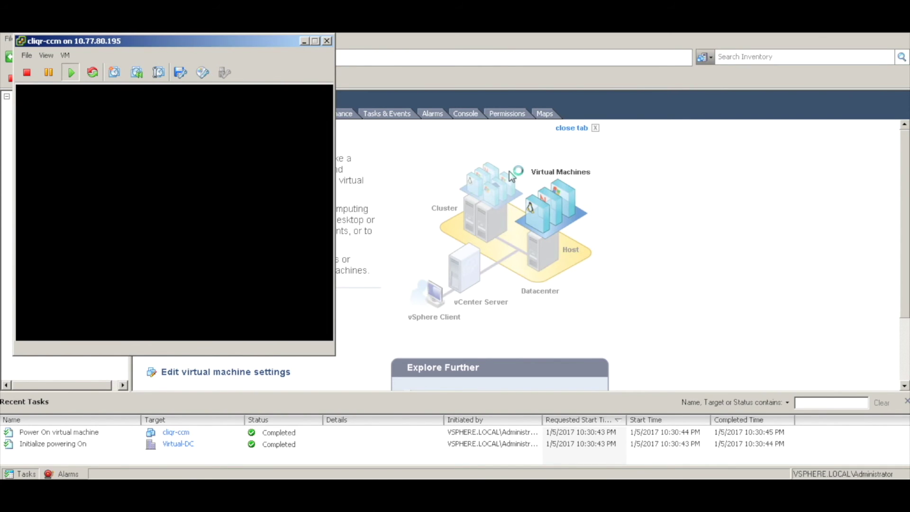
click(517, 172)
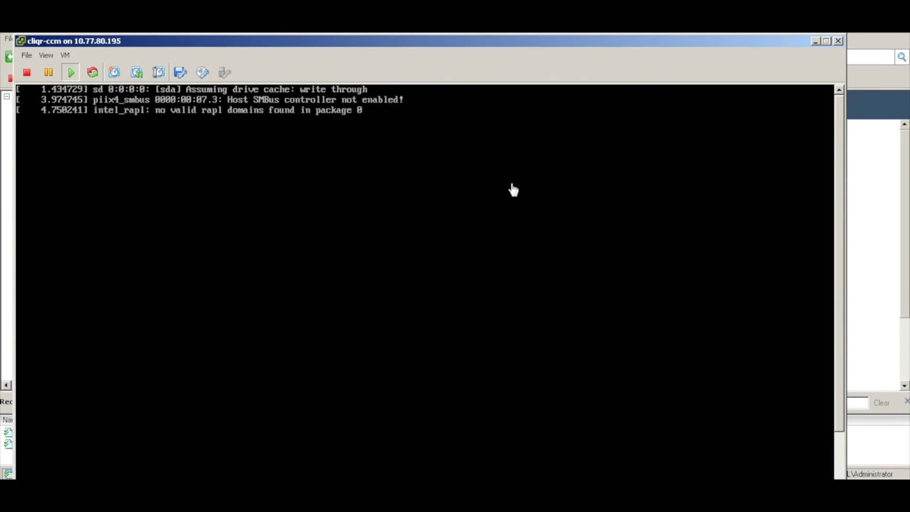
click(513, 190)
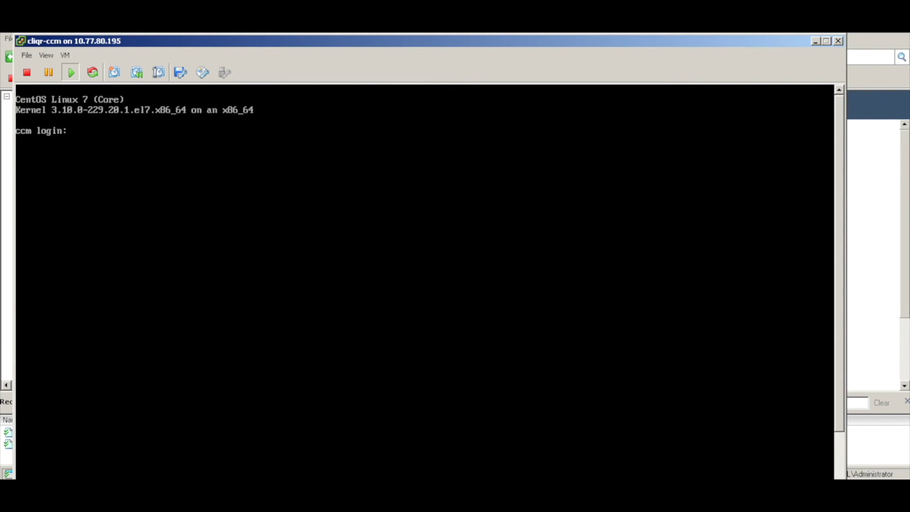
- Log in to the cliqr-ccm console as root and run ifconfig to check its IP
text(root)
key(Return)
key(Return)
key(Return)
key(Return)
key(Return)
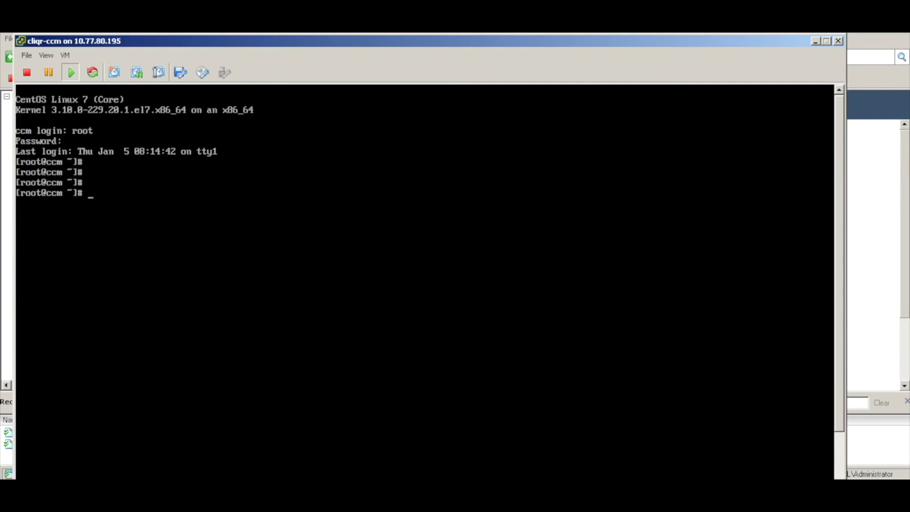
text(ifconfig)
key(Return)
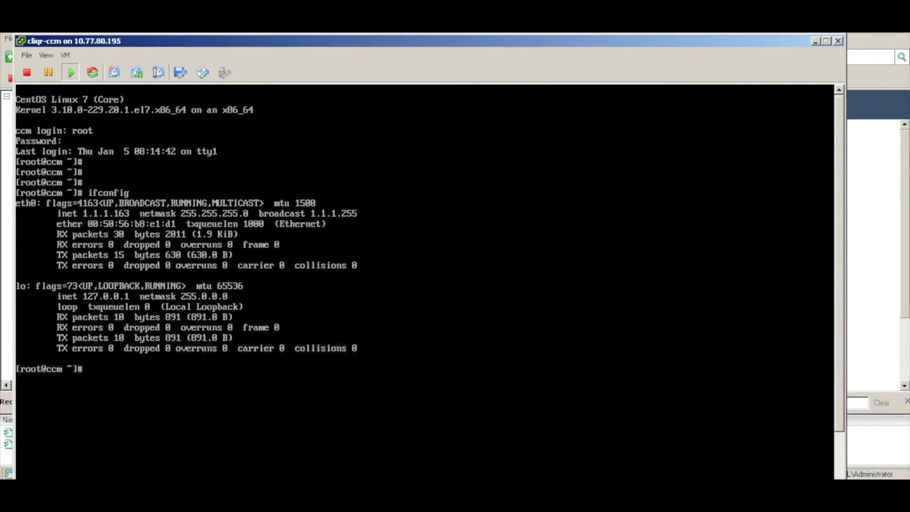
key(Return)
- Ping 1.1.1.161 and then 1.1.1.162, stopping each with Ctrl+C
text(ping)
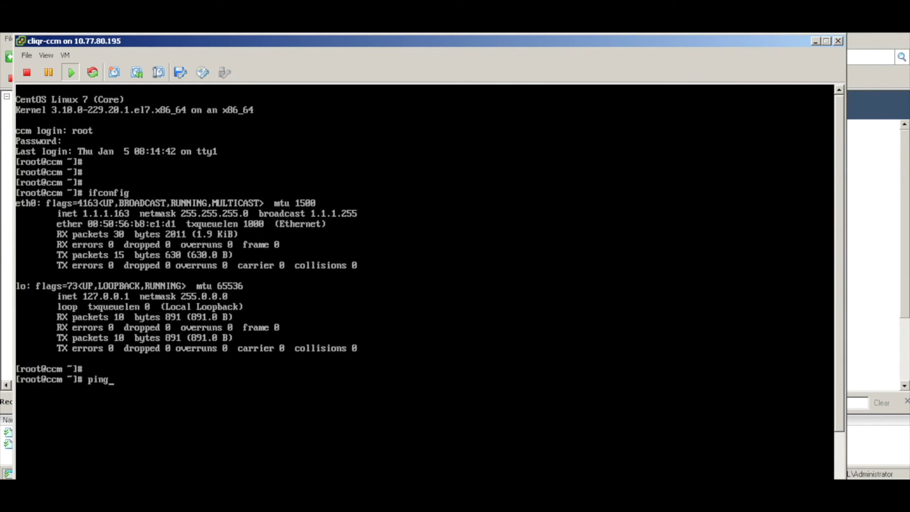
text( 1.1.1.161)
key(Return)
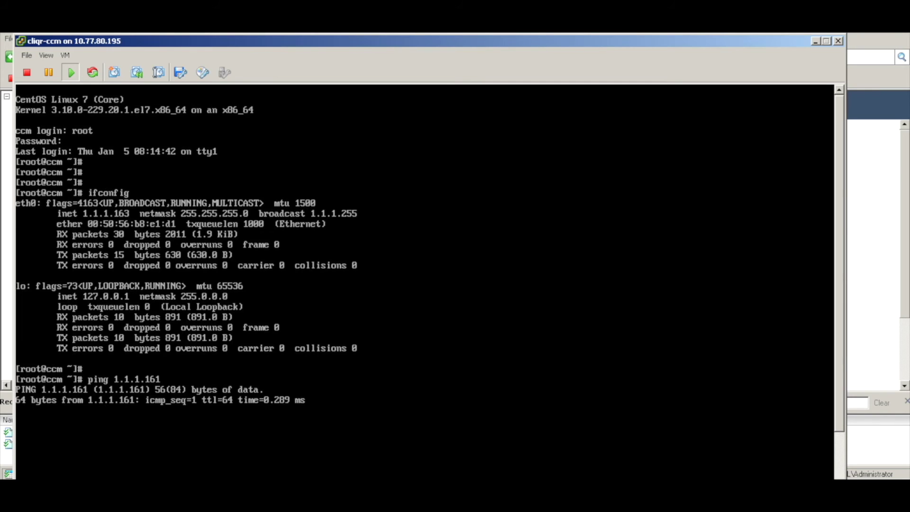
key(ctrl+c)
key(Up)
key(BackSpace)
text(2)
key(Return)
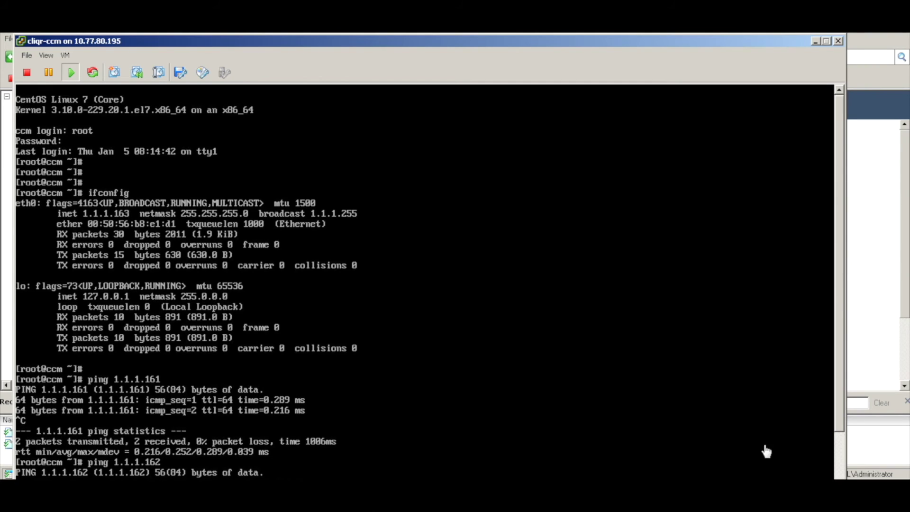
key(ctrl+c)
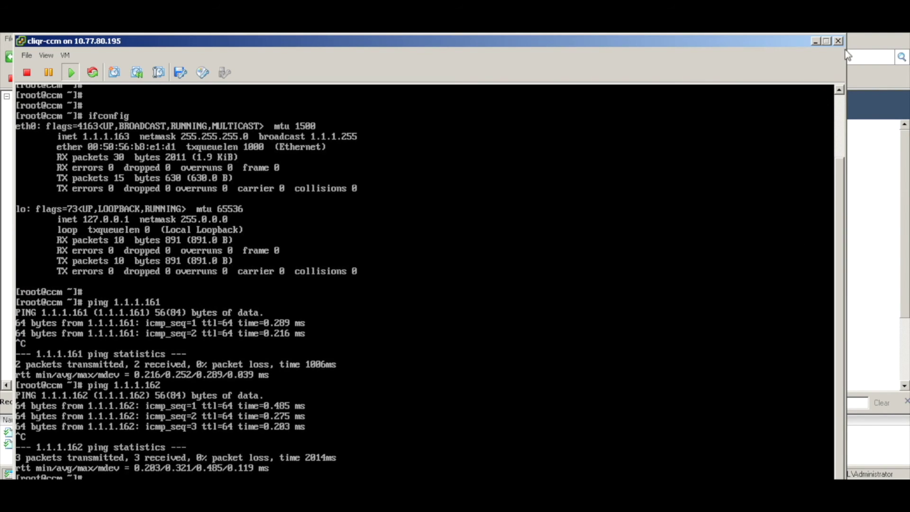
- Run ps -ef | grep java to confirm Java is running, then leave the console
click(842, 70)
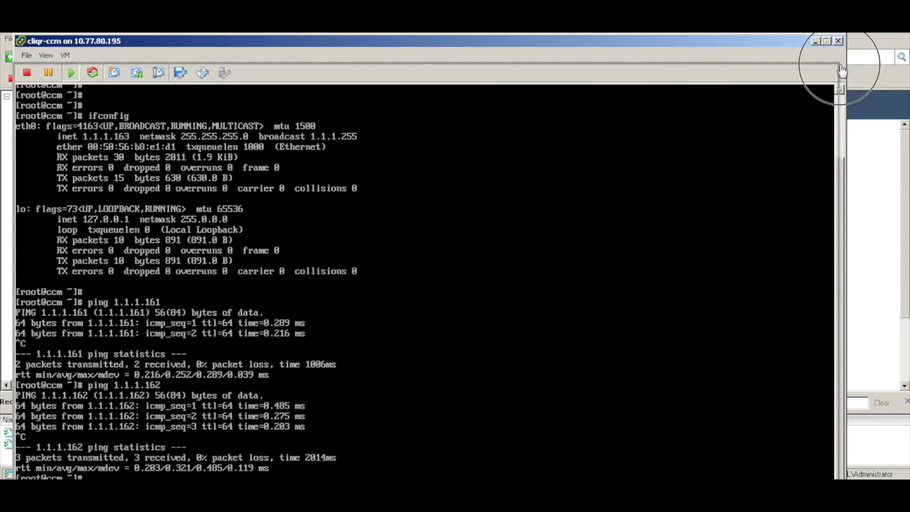
drag(691, 79, 706, 45)
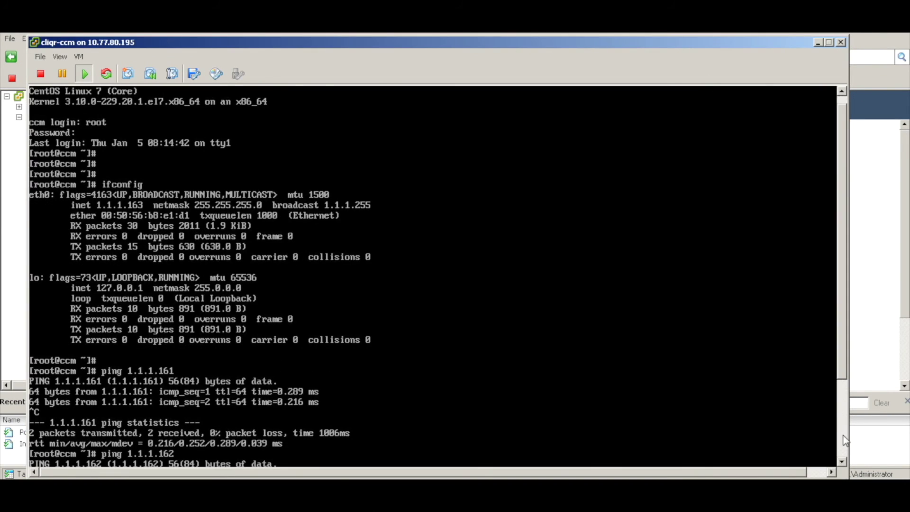
key(ctrl+c)
key(Return)
key(Return)
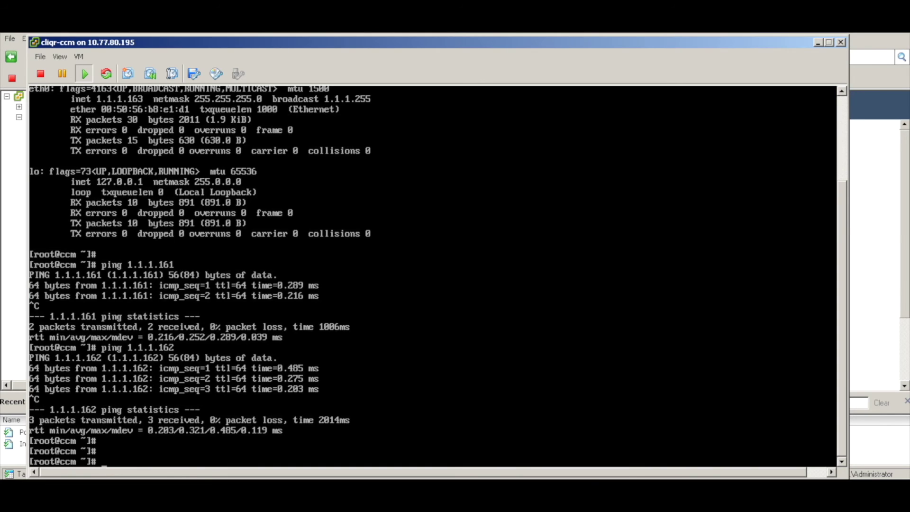
text(-ef | grep java)
key(Return)
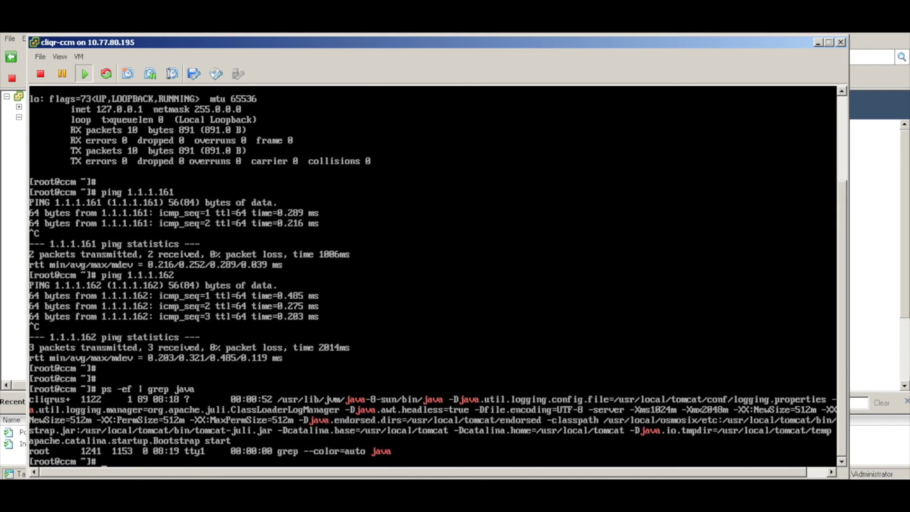
key(Return)
key(Return)
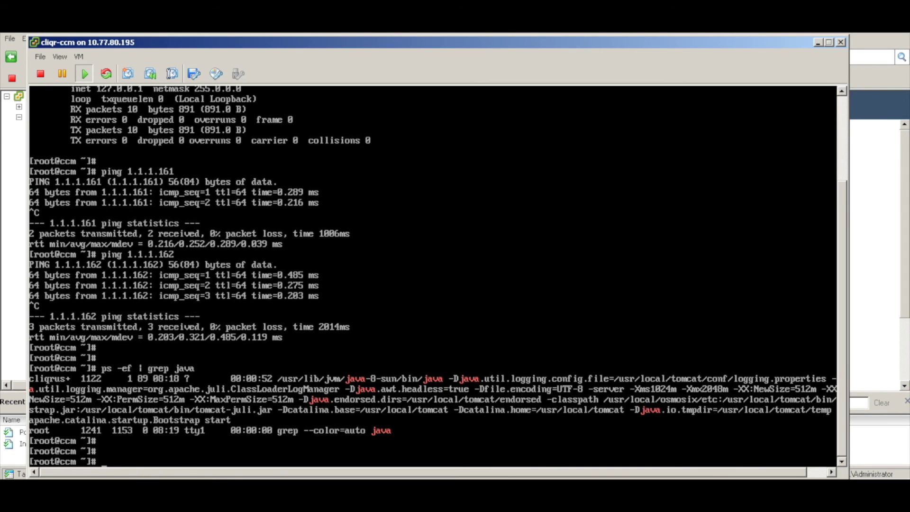
click(119, 489)
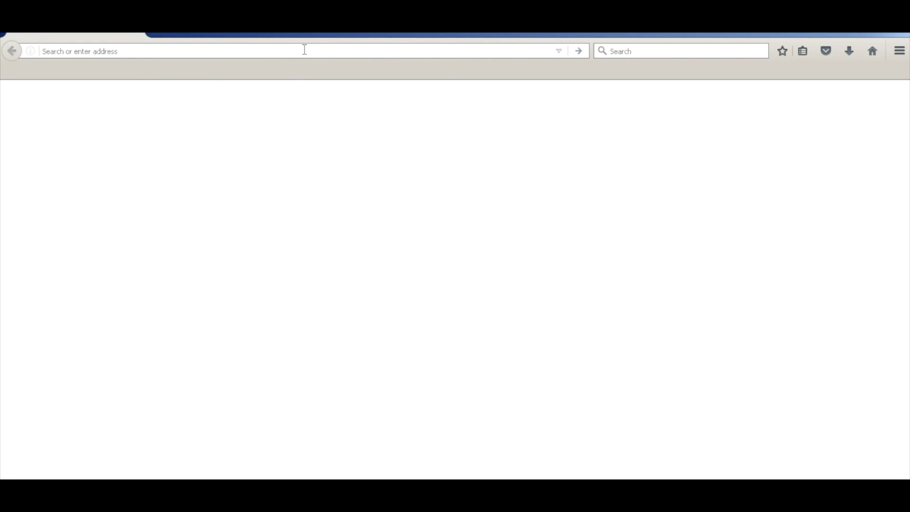
- Load 1.1.1.163 in Firefox and permanently accept its self-signed certificate
text(1.1.1.16)
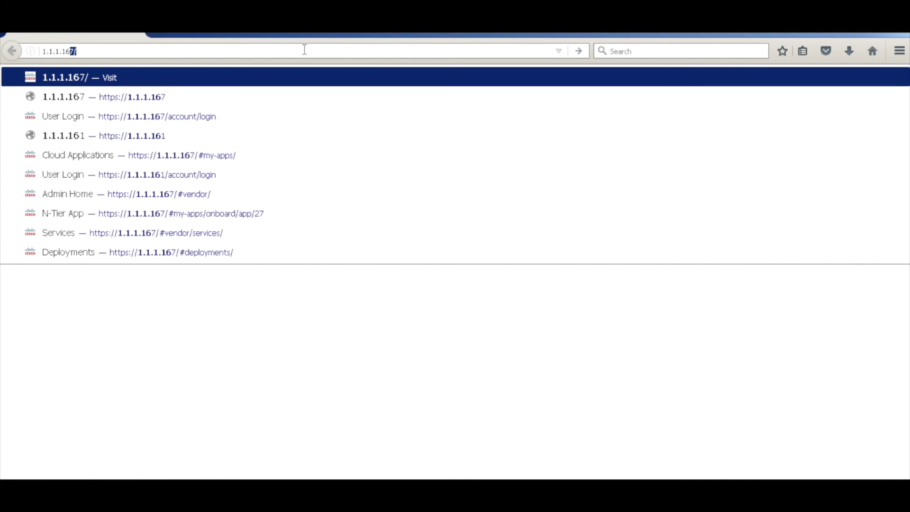
text(3)
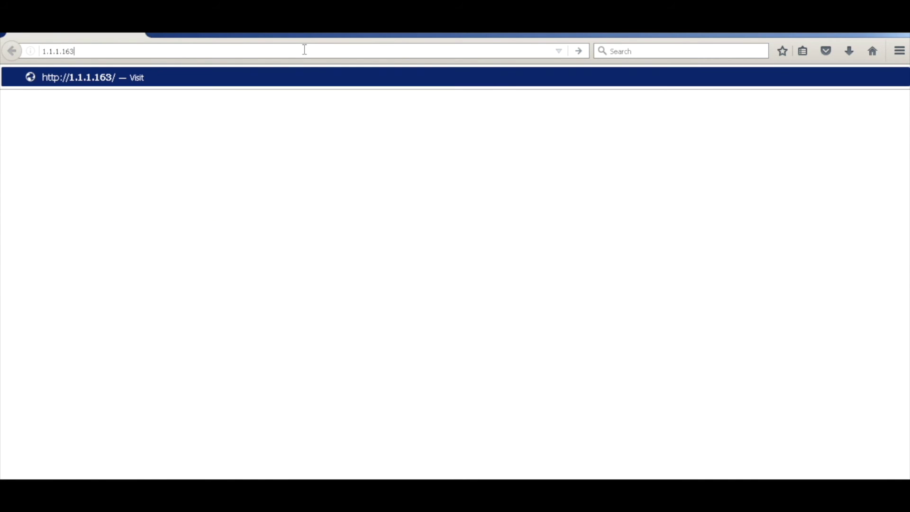
key(Return)
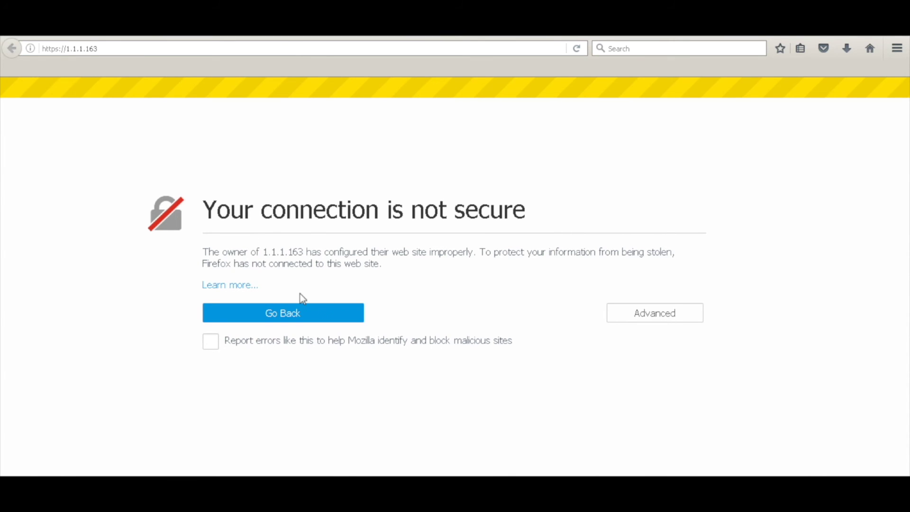
click(656, 313)
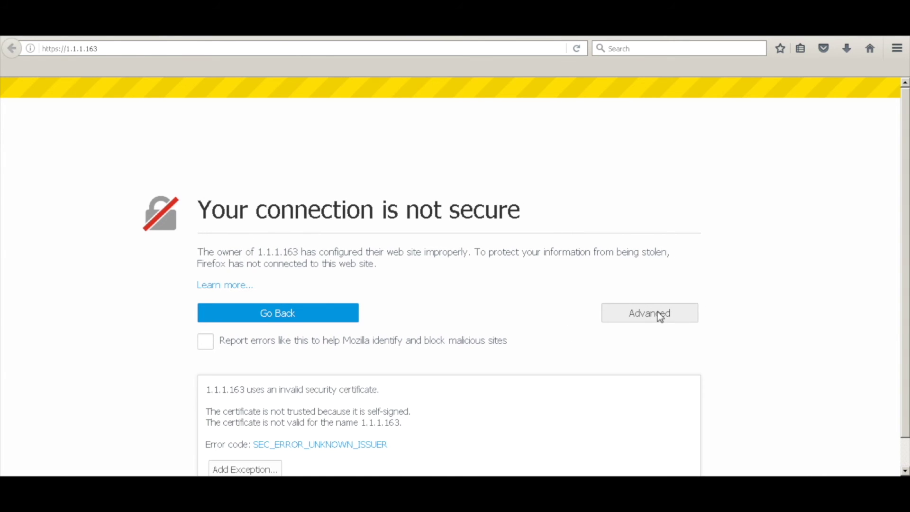
click(264, 470)
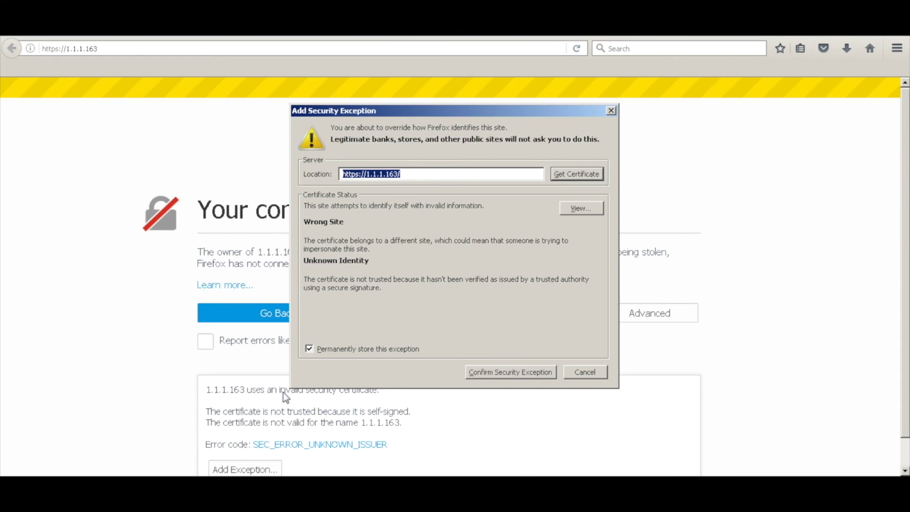
click(510, 372)
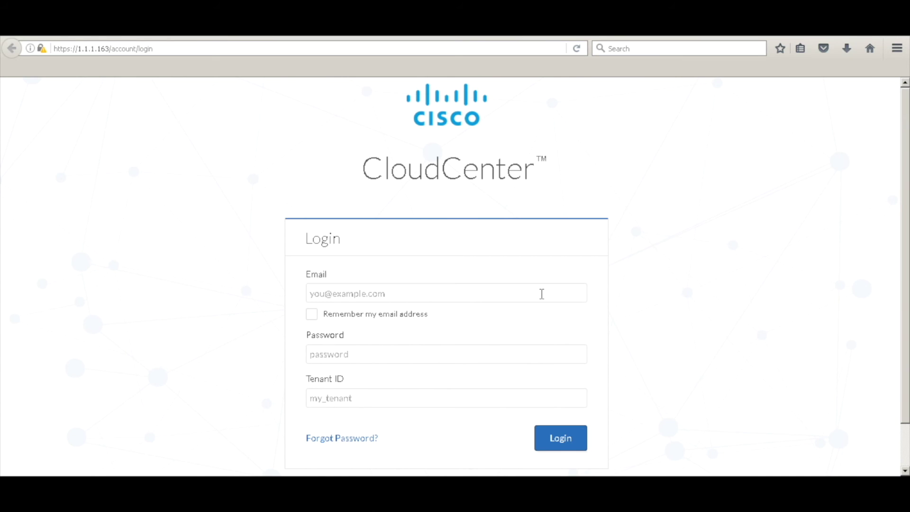
- Sign in to CloudCenter with the admin account and choose Never Remember Password
click(541, 294)
text(admin)
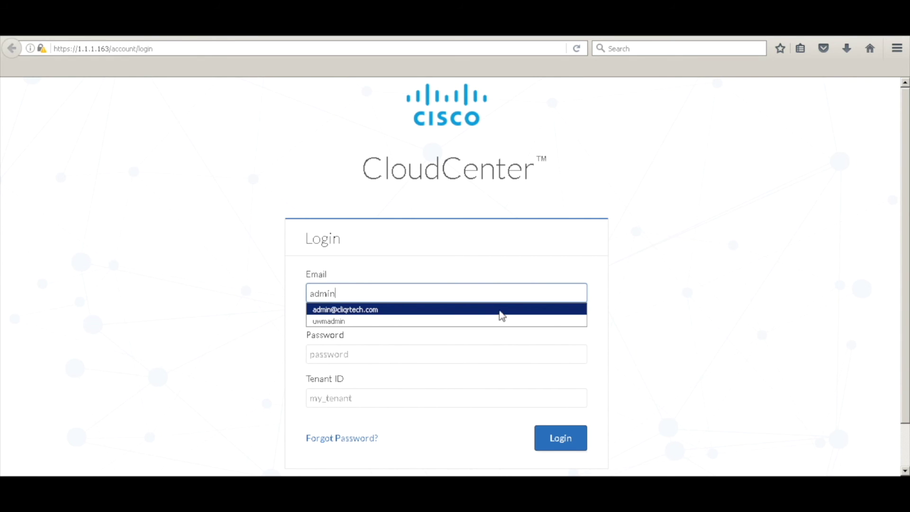
click(498, 311)
click(483, 353)
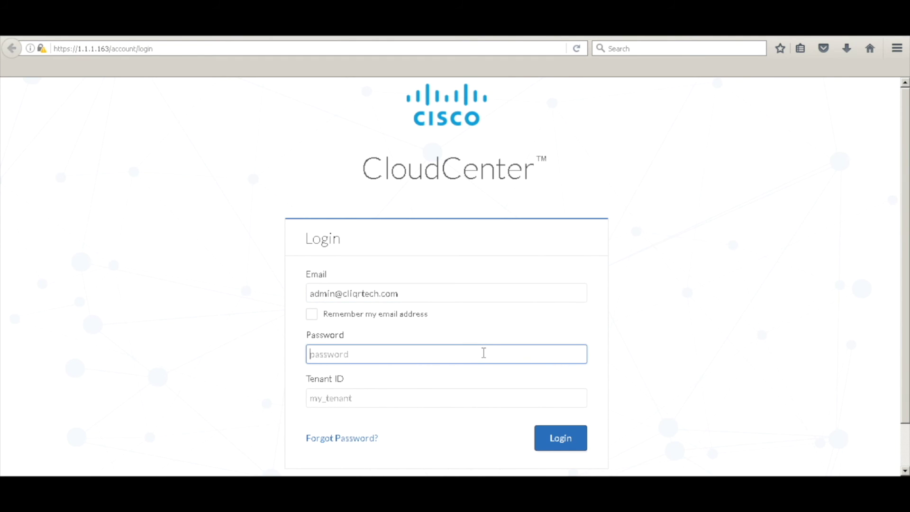
text(•••••)
click(565, 442)
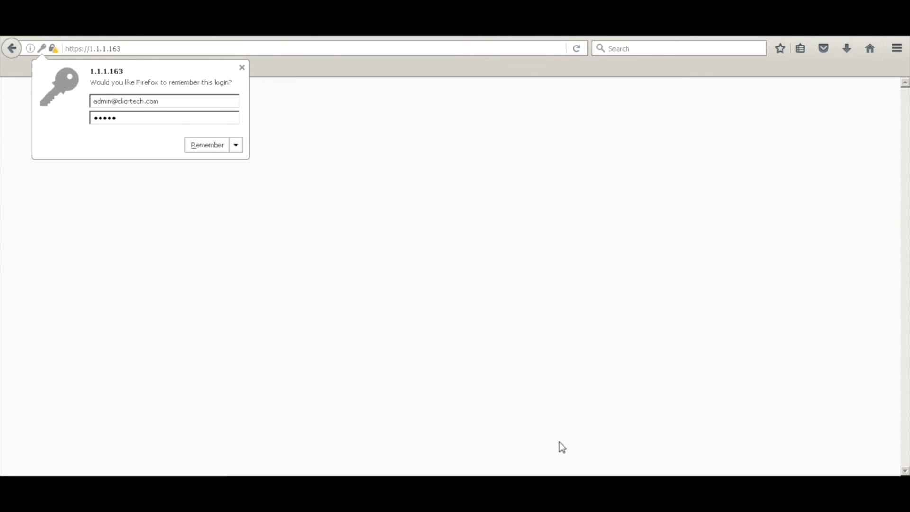
click(240, 147)
click(241, 161)
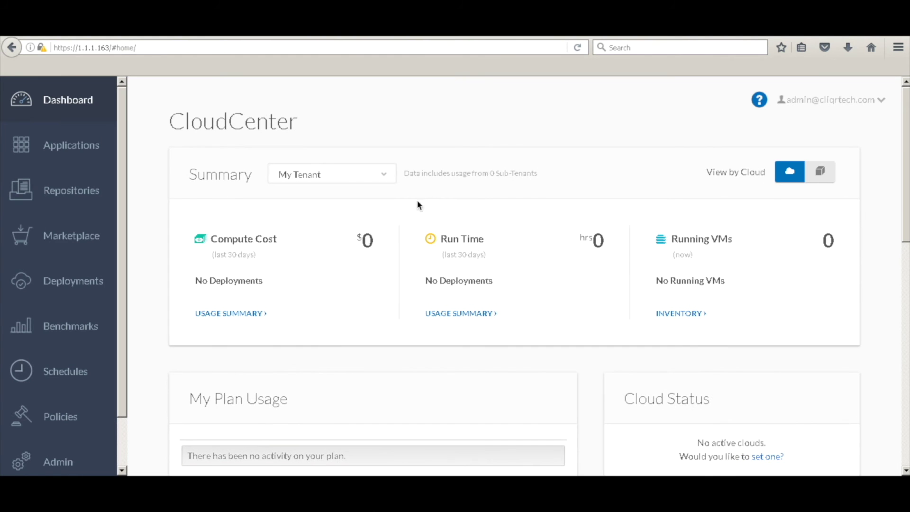
- From the admin Clouds list, add a VMware Private Cloud named 'vmware'
click(63, 464)
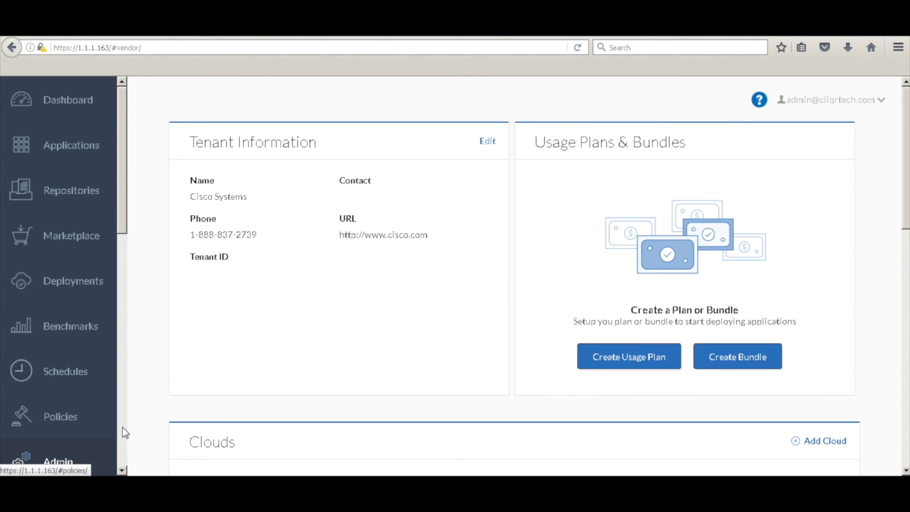
scroll(122, 428, down, 8)
click(44, 145)
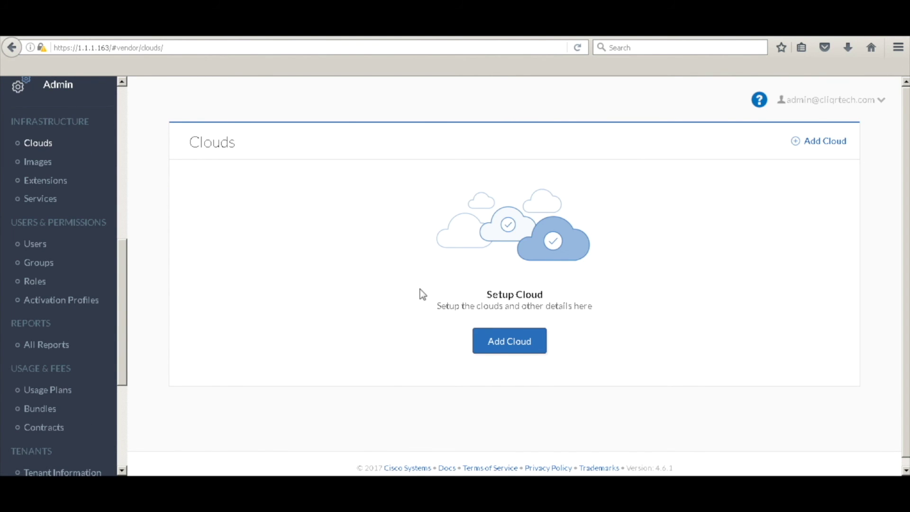
click(518, 341)
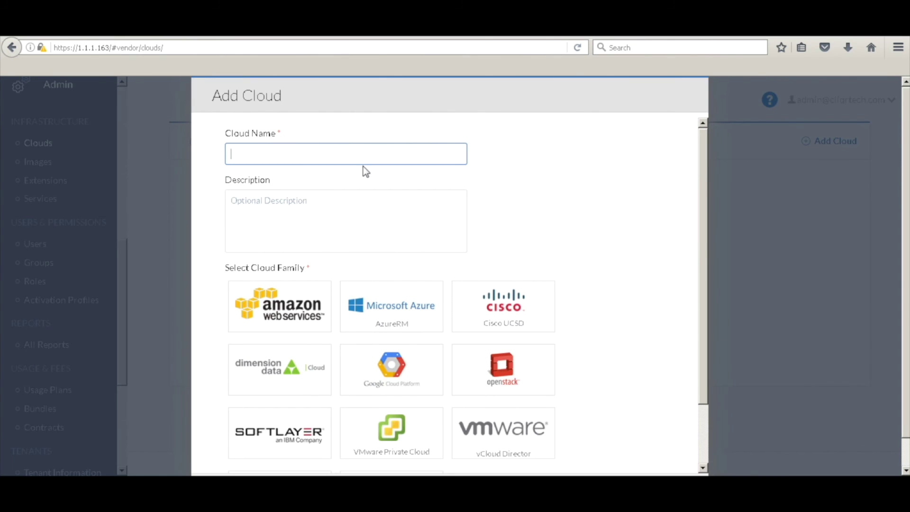
text(vmware)
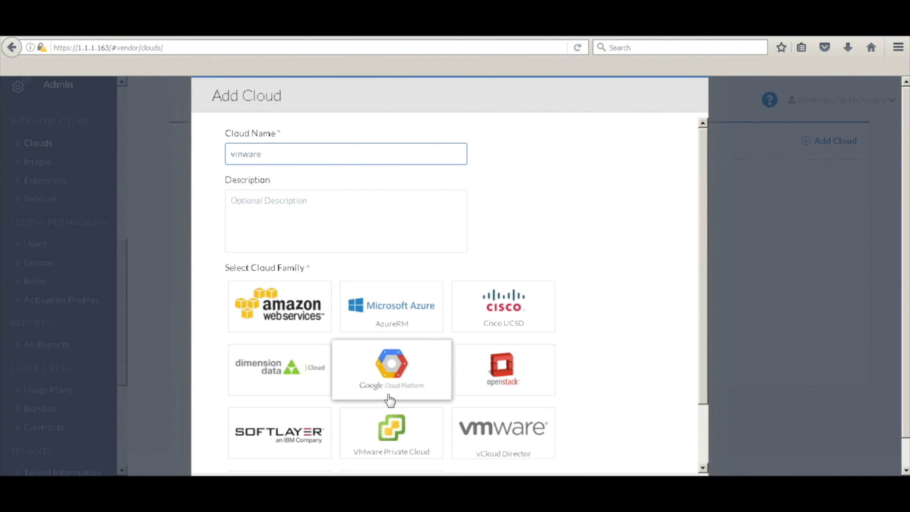
click(398, 440)
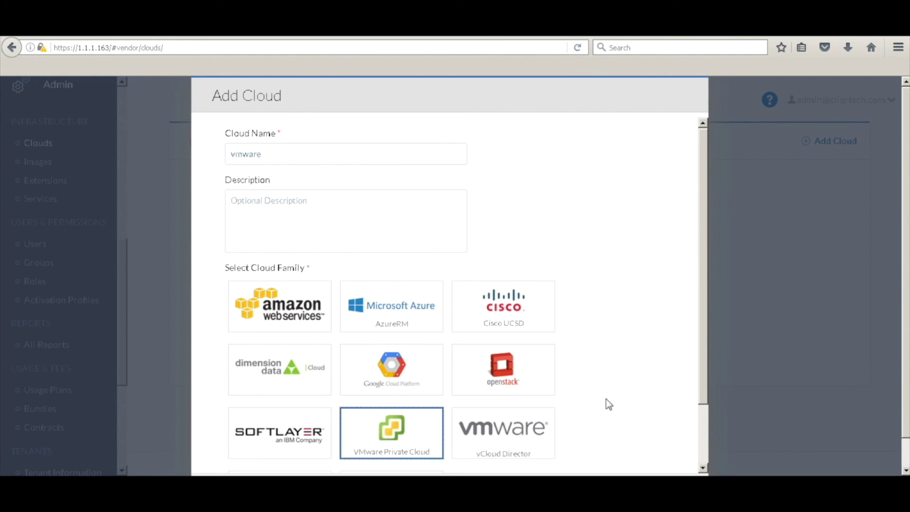
click(704, 446)
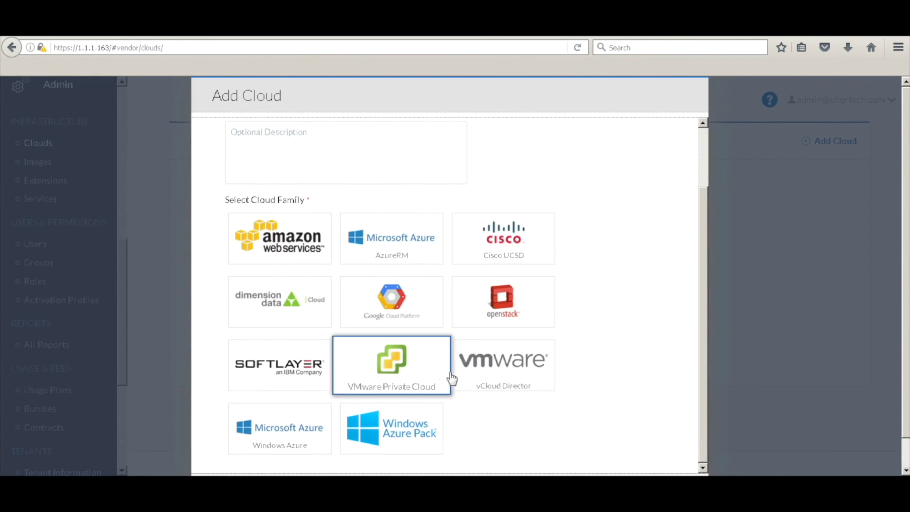
scroll(906, 461, down, 1)
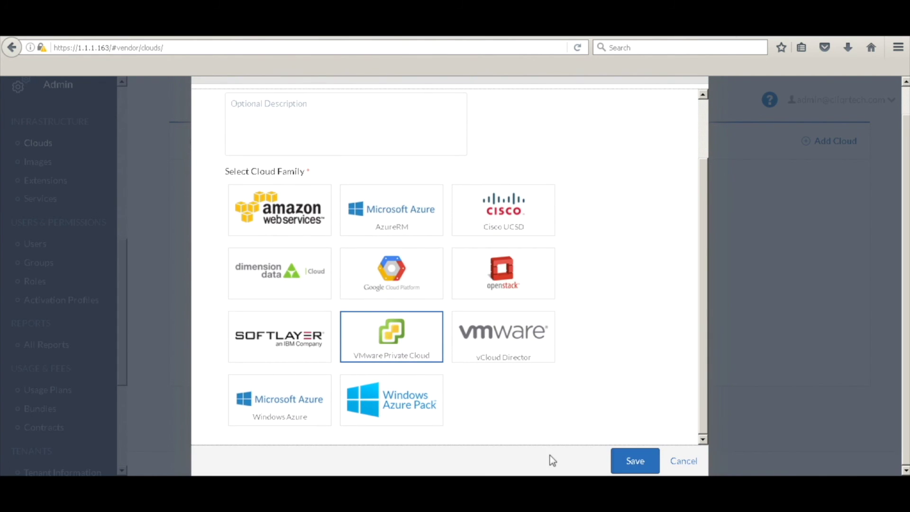
click(636, 461)
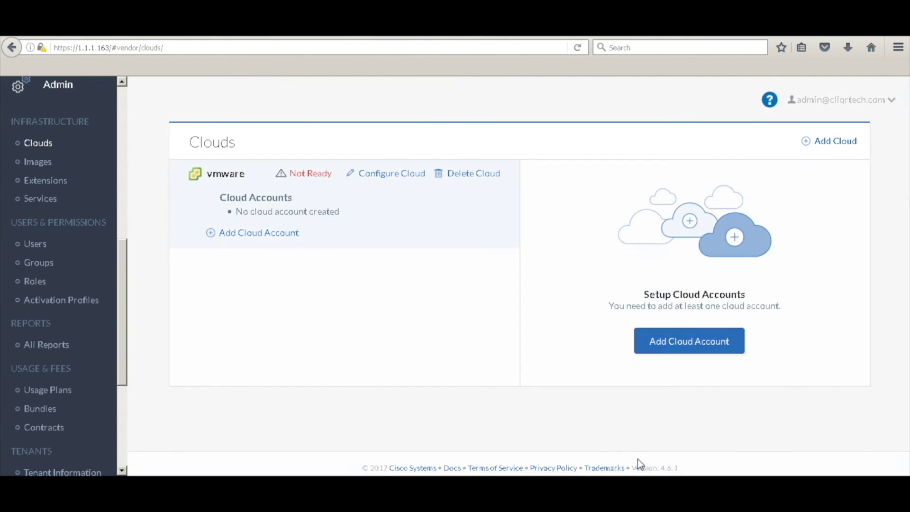
- Add cloud account pod1 for vCenter 1.1.1.106 using the vSphere administrator login and password
click(389, 179)
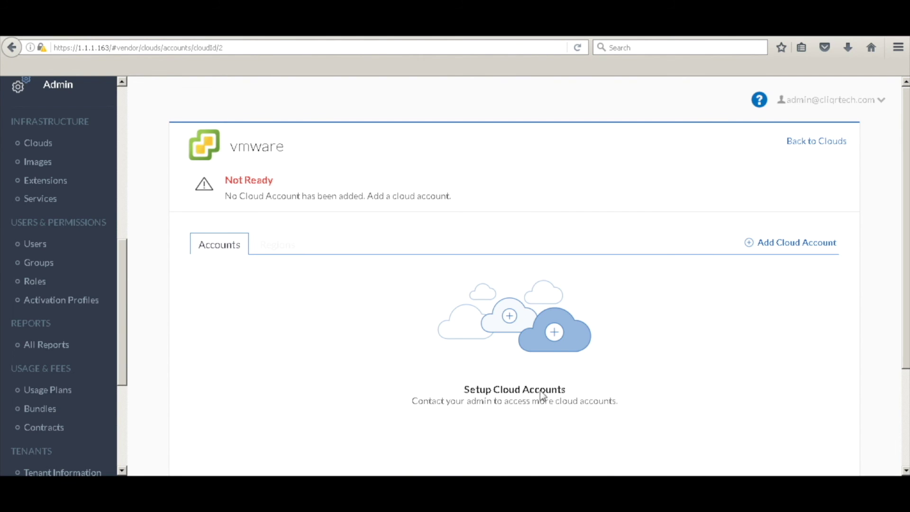
click(782, 243)
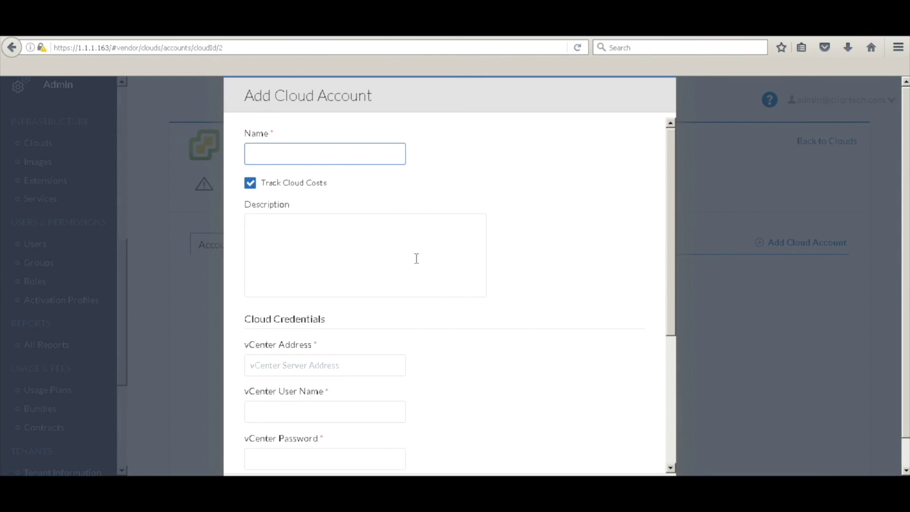
text(pod1)
click(295, 365)
text(1.1.1.106)
key(Tab)
text(a)
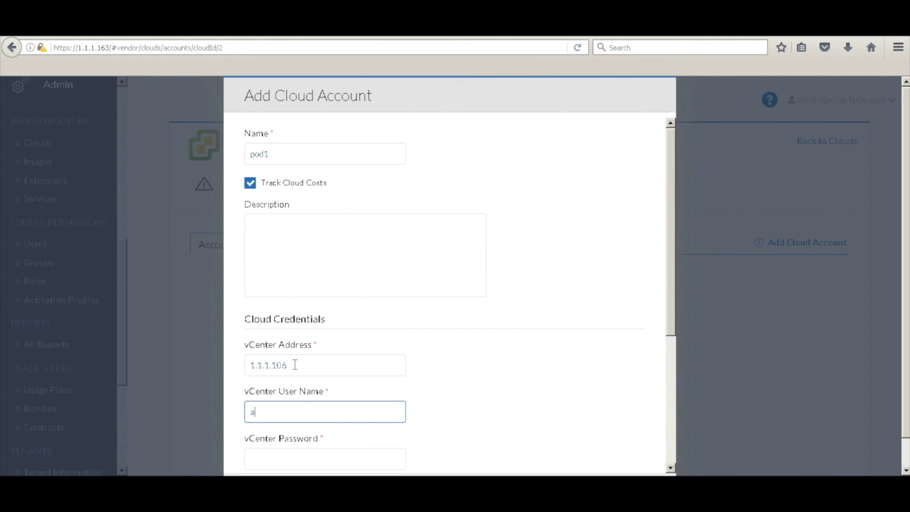
text(dministrator@vsphere.local)
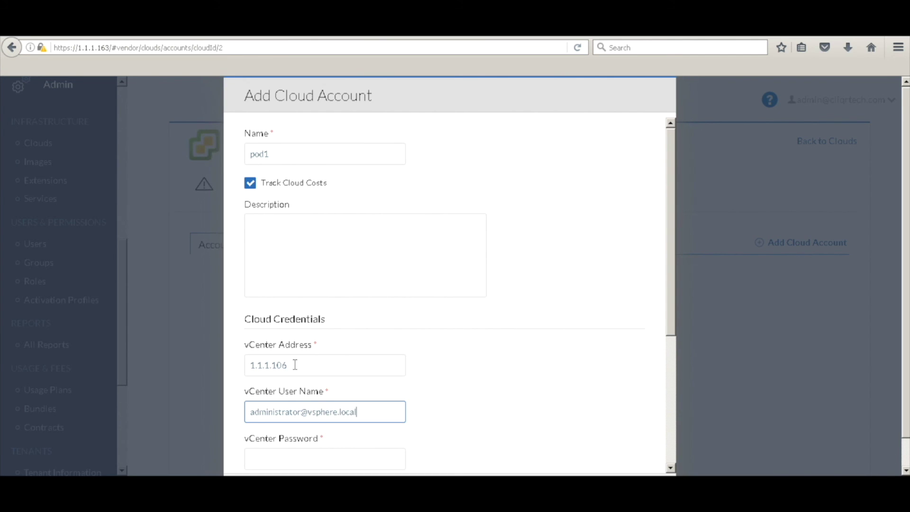
key(Tab)
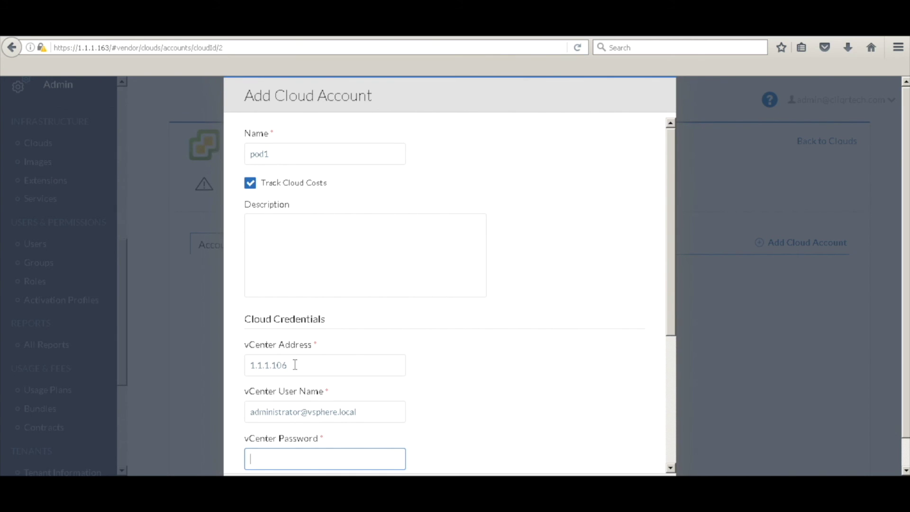
text(•••••••••)
click(670, 433)
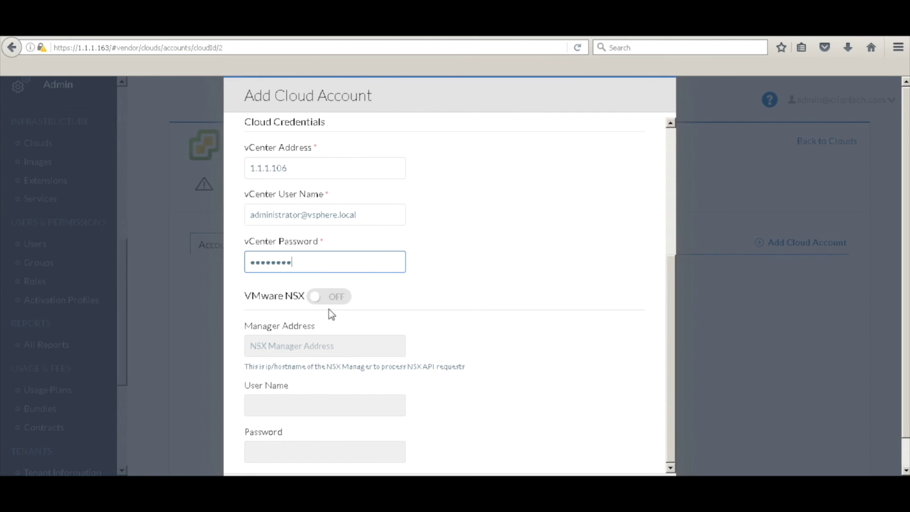
click(905, 470)
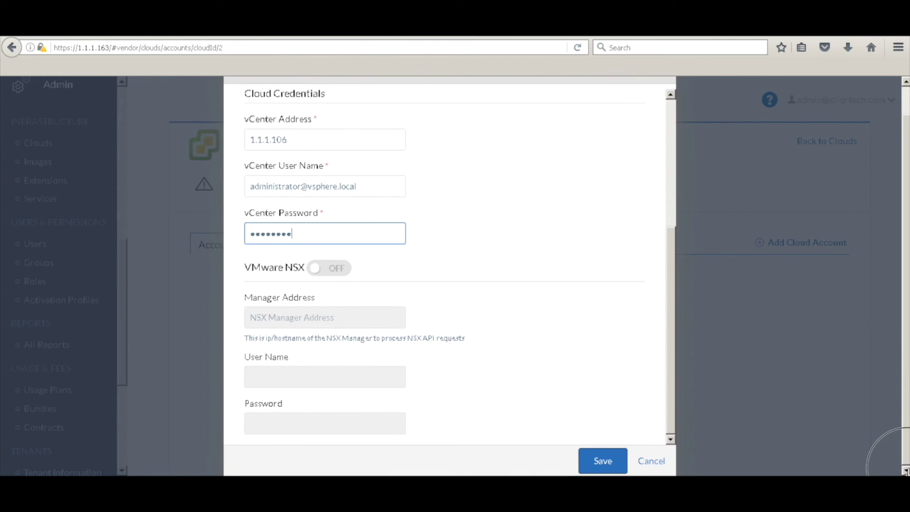
click(600, 465)
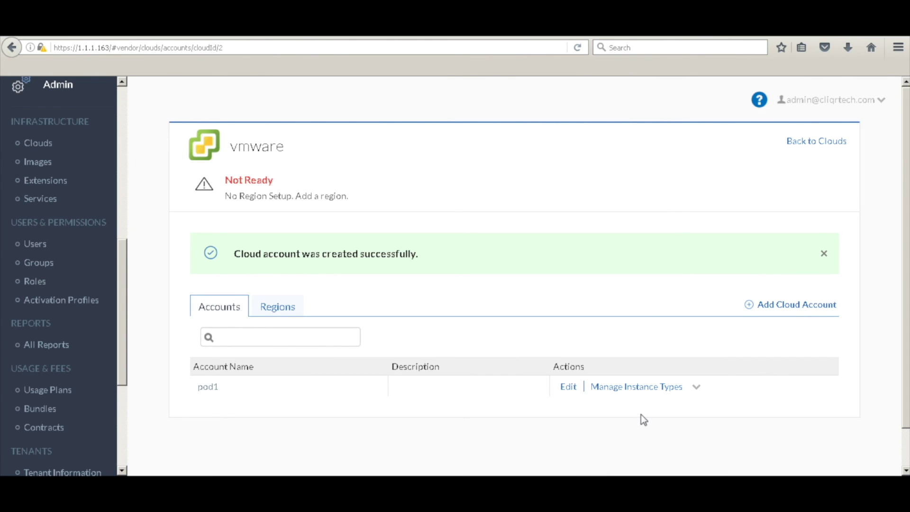
- On the vmware cloud's Regions, add region dc1 with display name dc1
click(569, 387)
scroll(275, 303, down, 2)
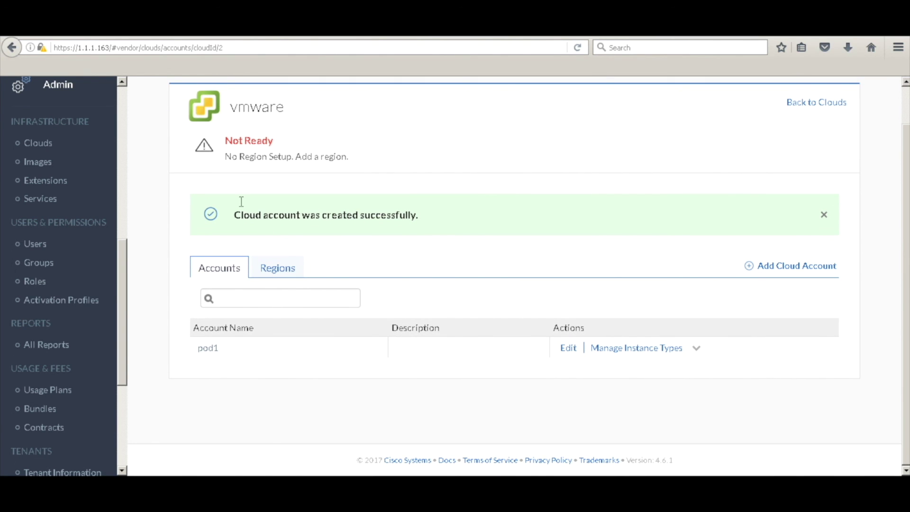
click(286, 265)
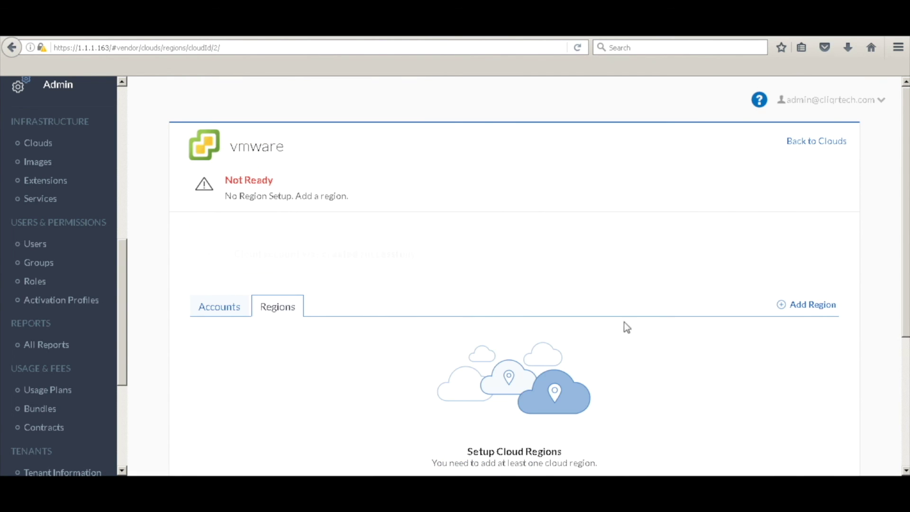
scroll(559, 363, down, 3)
click(523, 316)
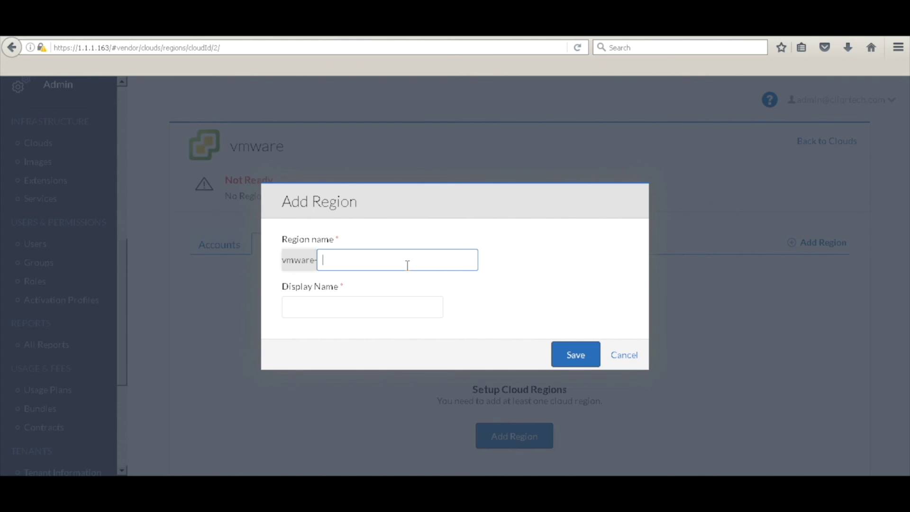
text(dc1)
click(403, 302)
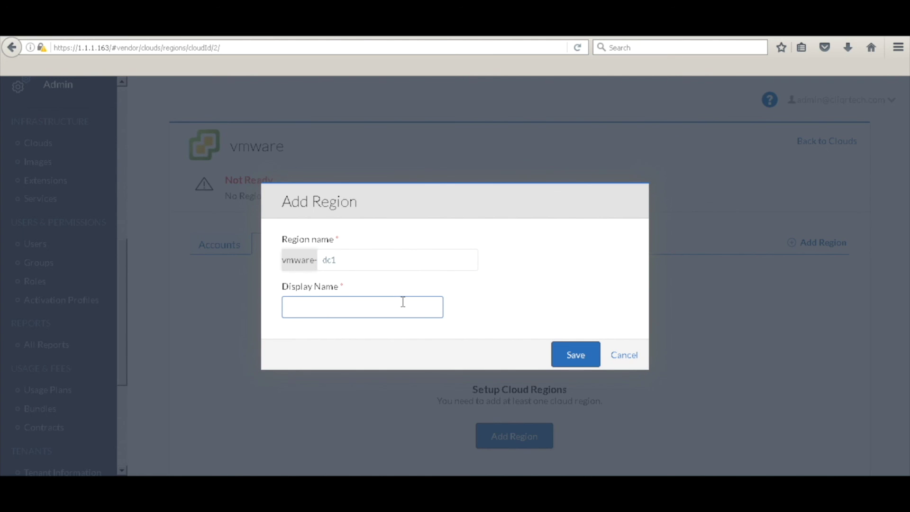
text(dc1)
click(575, 351)
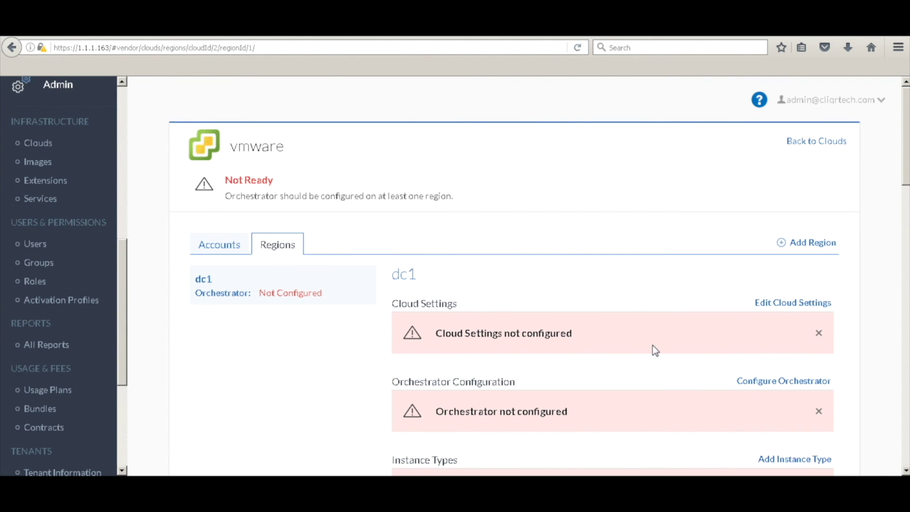
- Configure dc1's orchestrator at 1.1.1.161 with gateway 1.1.1.162, keeping cloud account pod1
scroll(653, 349, down, 3)
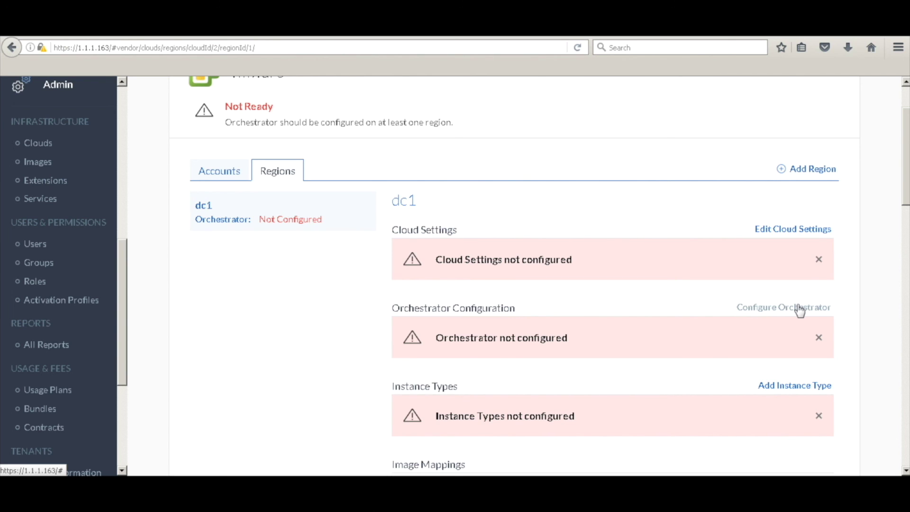
click(800, 309)
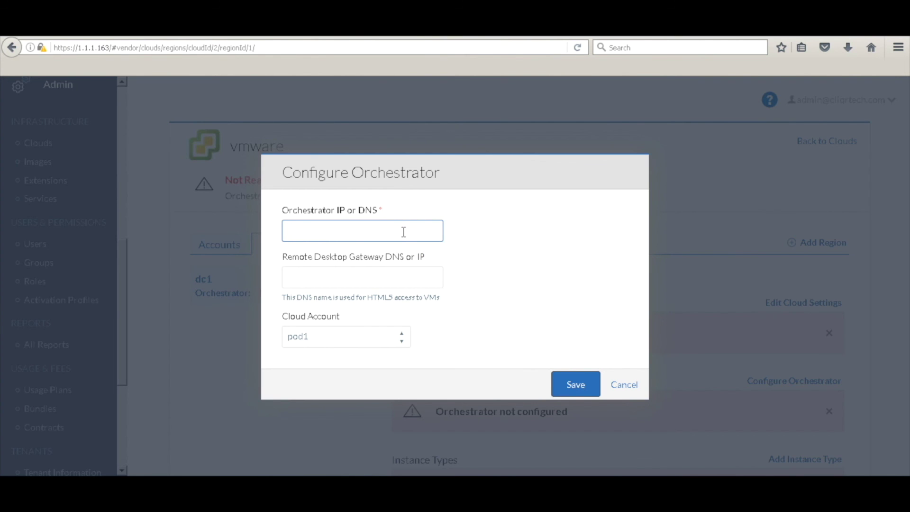
click(404, 232)
text(1.1.1.161)
key(Tab)
text(1)
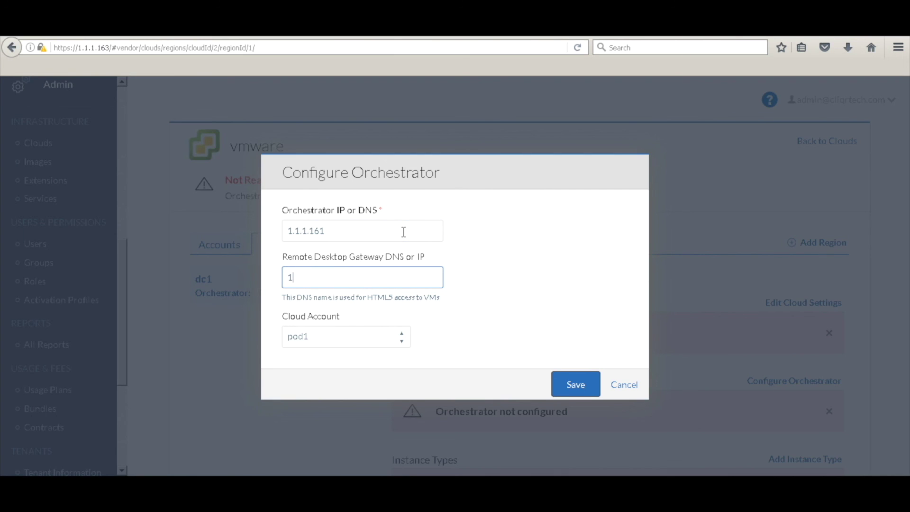
text(.1.1.162)
click(392, 342)
click(391, 342)
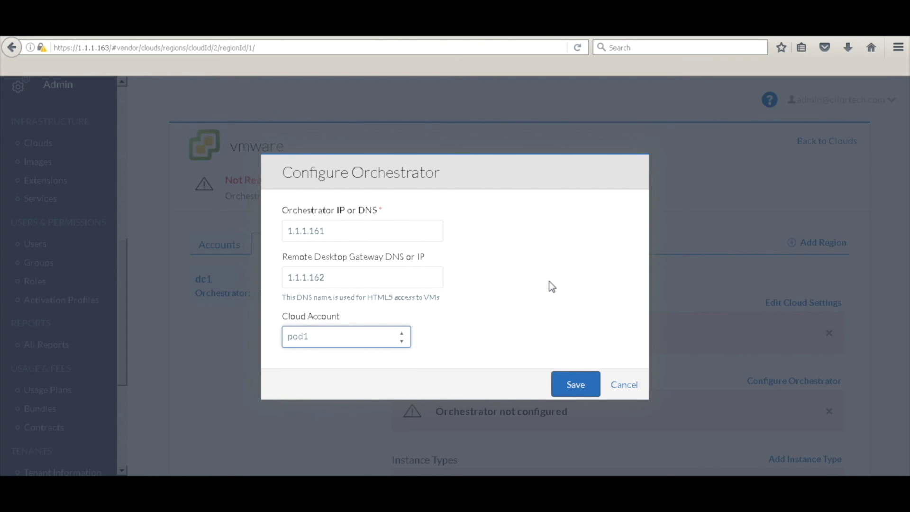
click(581, 390)
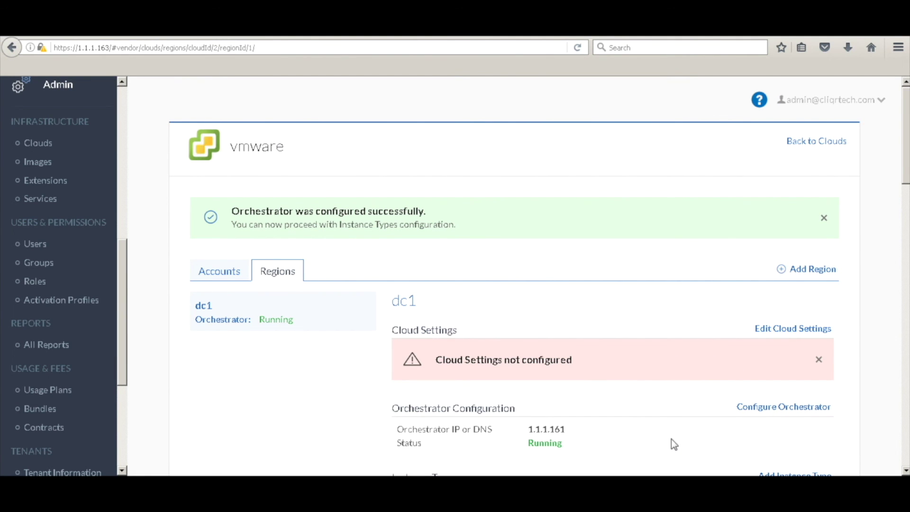
- Save dc1's cloud settings unchanged with Default instance naming and NoIPAM
scroll(670, 419, down, 4)
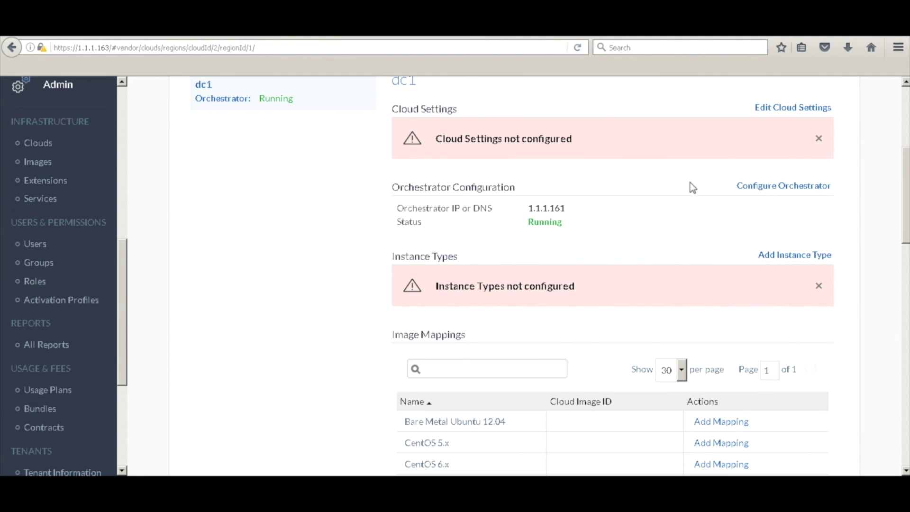
scroll(637, 192, up, 2)
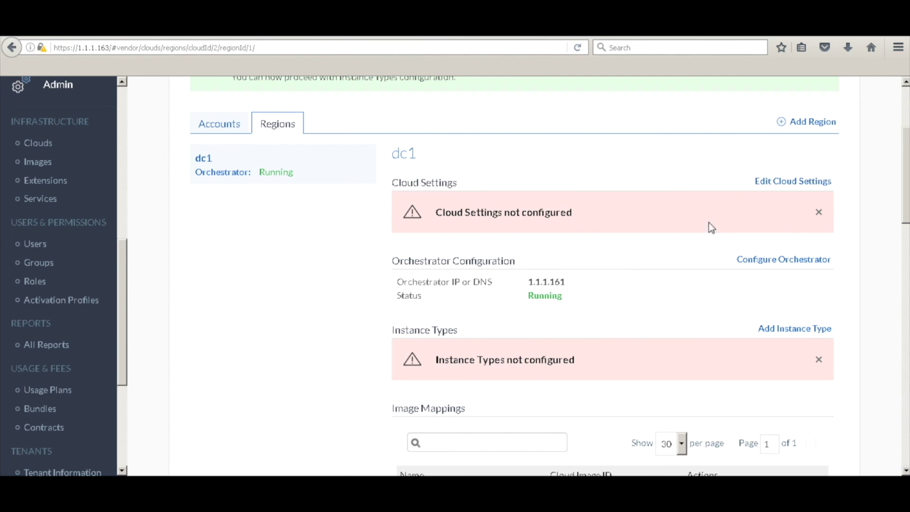
click(781, 183)
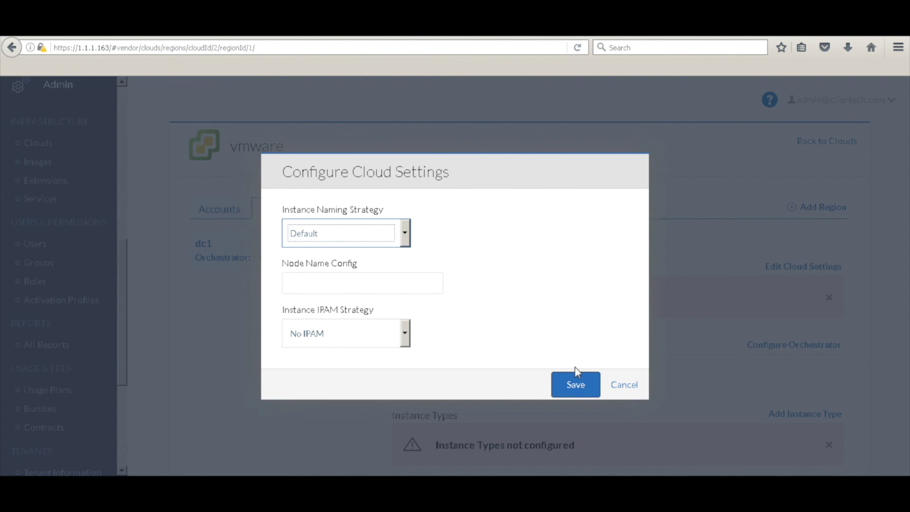
click(576, 385)
scroll(608, 385, down, 5)
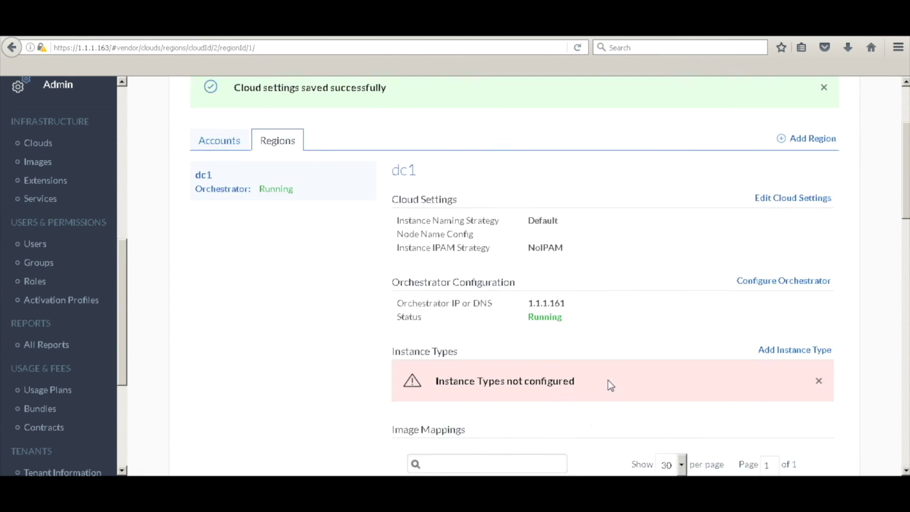
- Start a new instance type named tiny at $0.01/hr with cloud instance type ID tiny
click(794, 187)
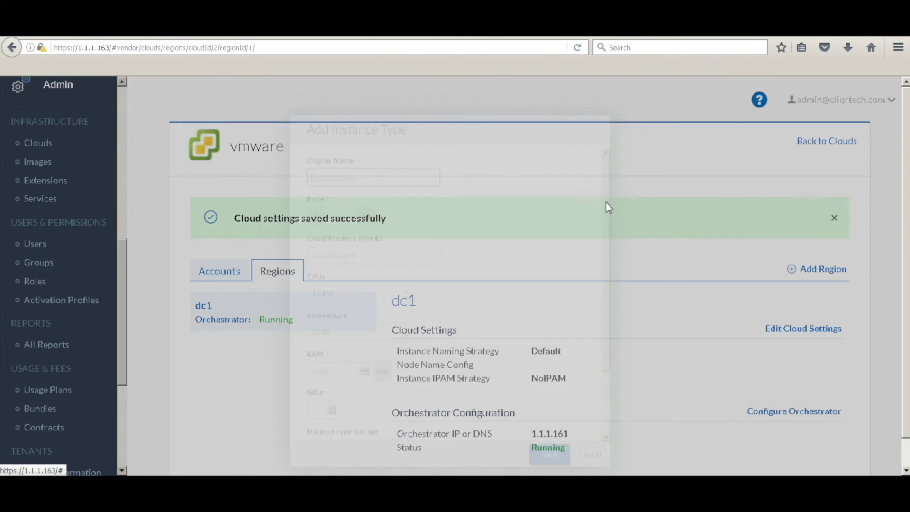
click(348, 153)
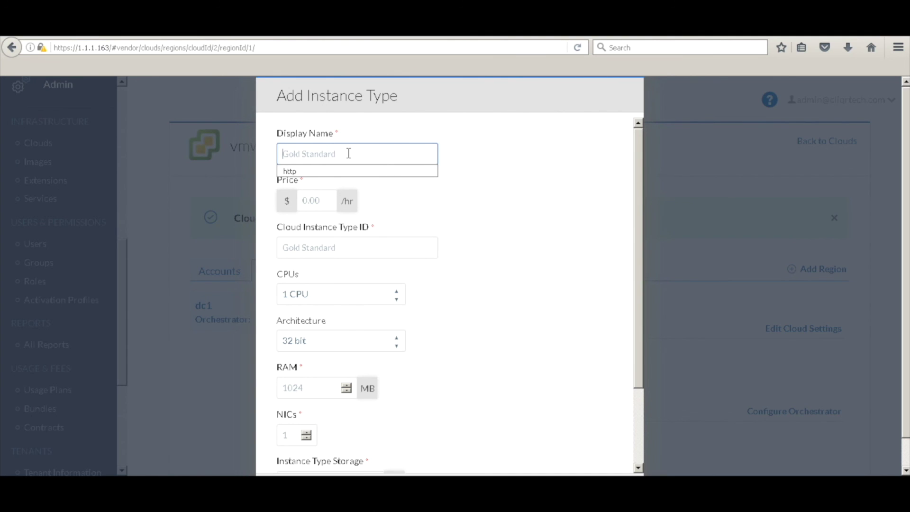
text(sma)
key(BackSpace)
key(BackSpace)
key(BackSpace)
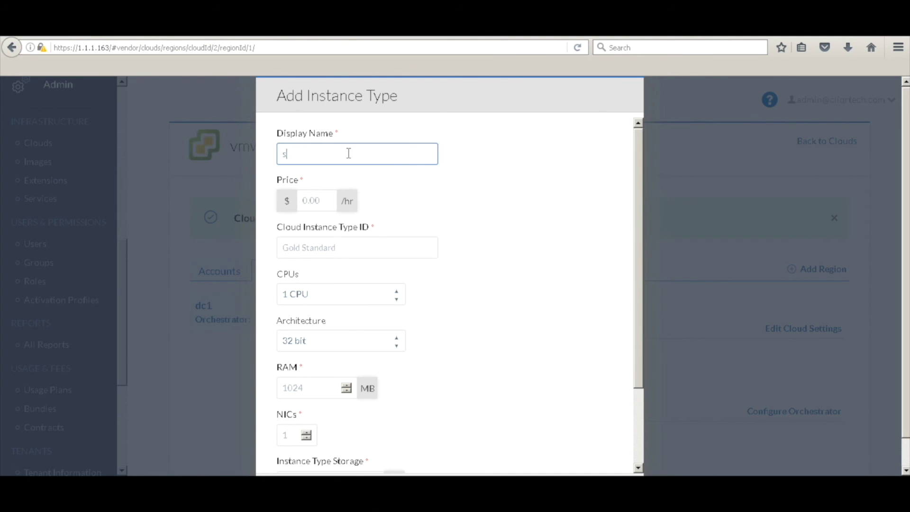
text(tiny)
click(326, 203)
text(0.01)
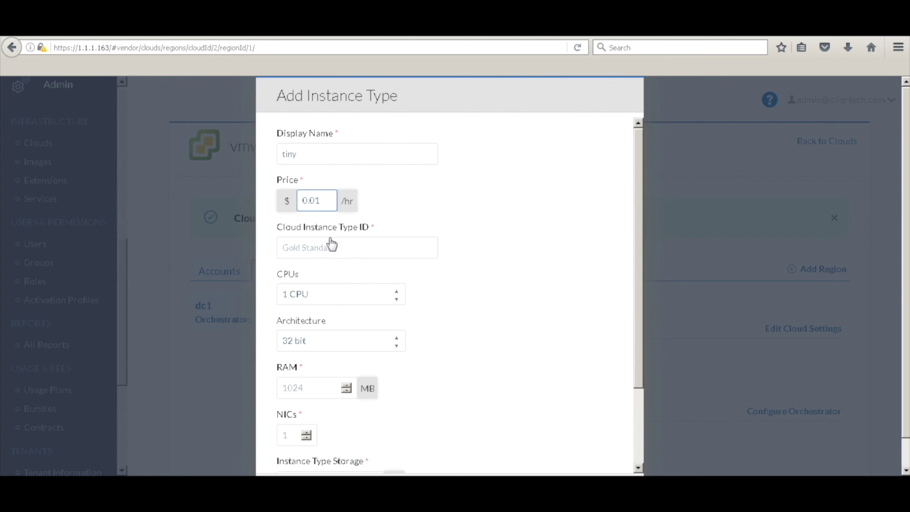
click(332, 244)
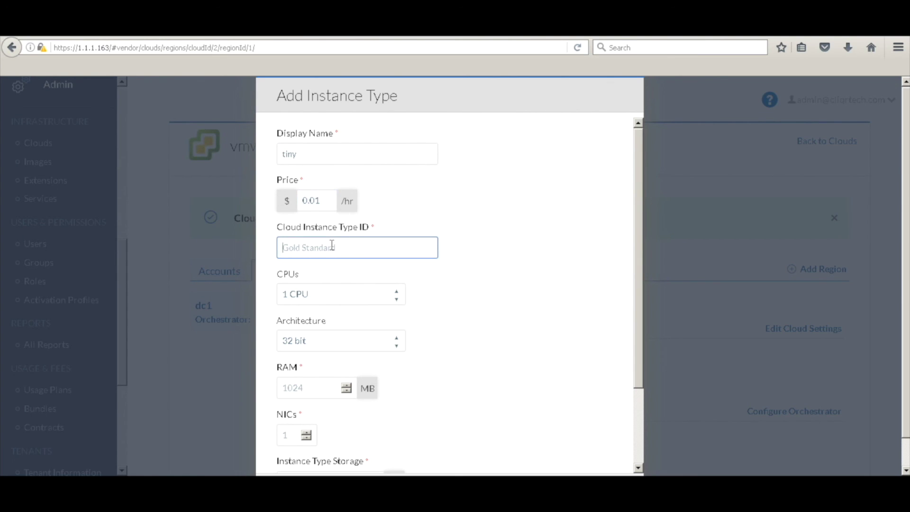
text(tiny)
- Give tiny architecture Both, 1024 MB RAM, 10 GB storage and 1 NIC, and save it
click(334, 340)
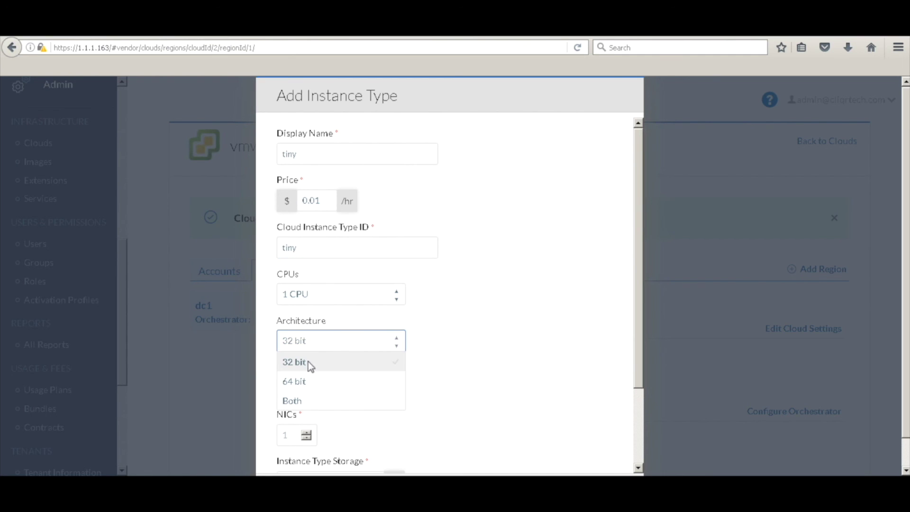
click(308, 401)
click(316, 387)
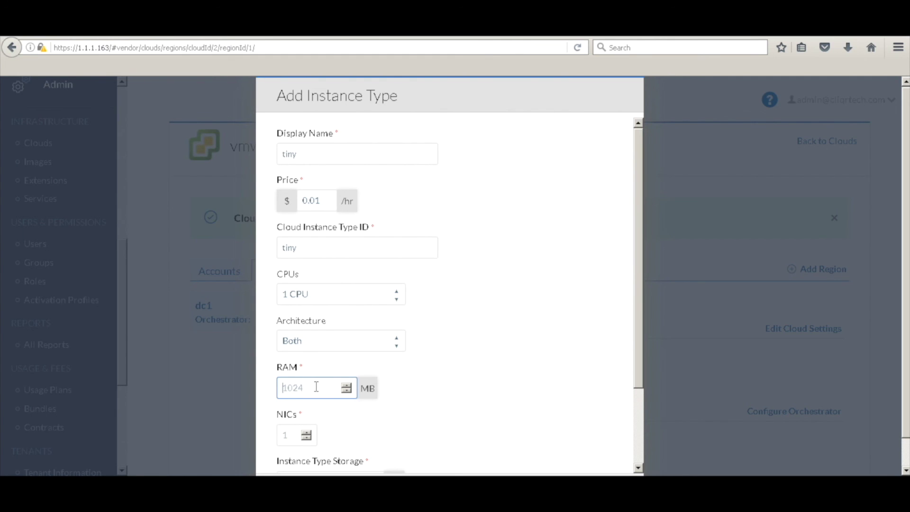
text(1024)
key(Tab)
drag(640, 350, 641, 428)
click(278, 390)
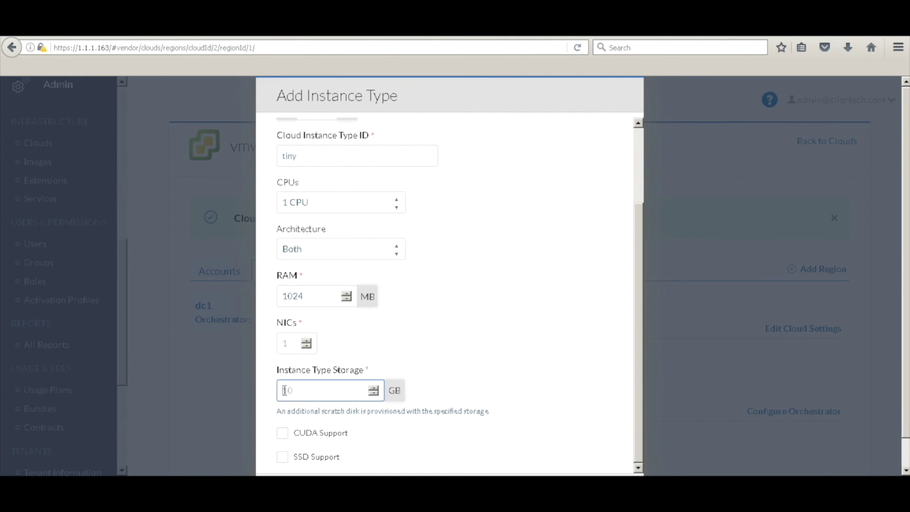
text(10)
scroll(893, 324, down, 1)
click(571, 462)
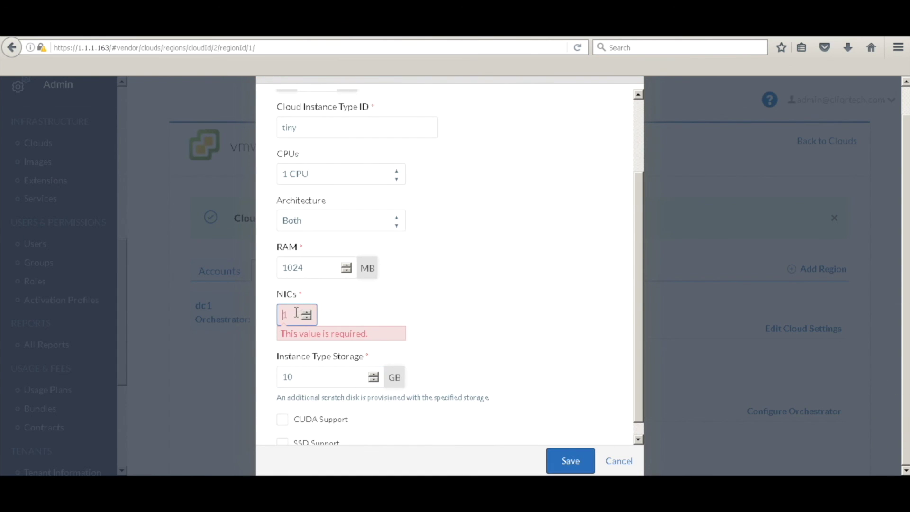
text(1)
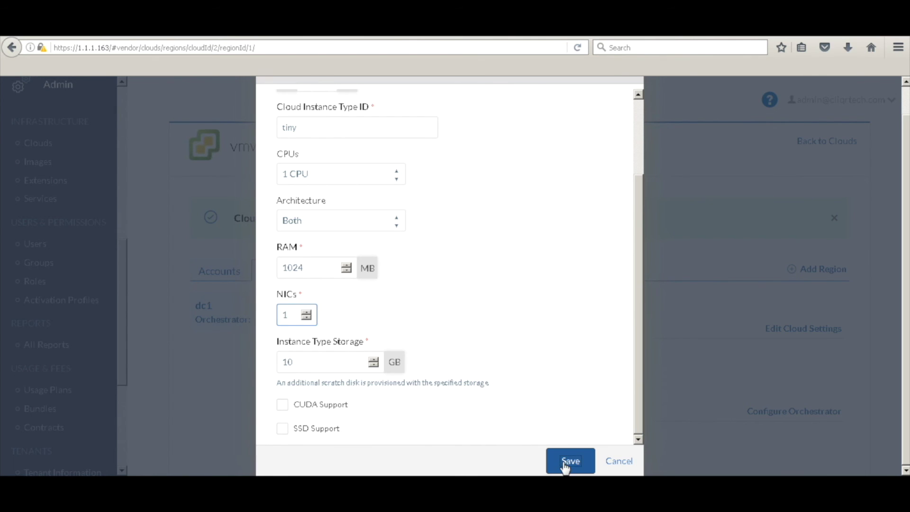
click(564, 463)
drag(905, 141, 907, 222)
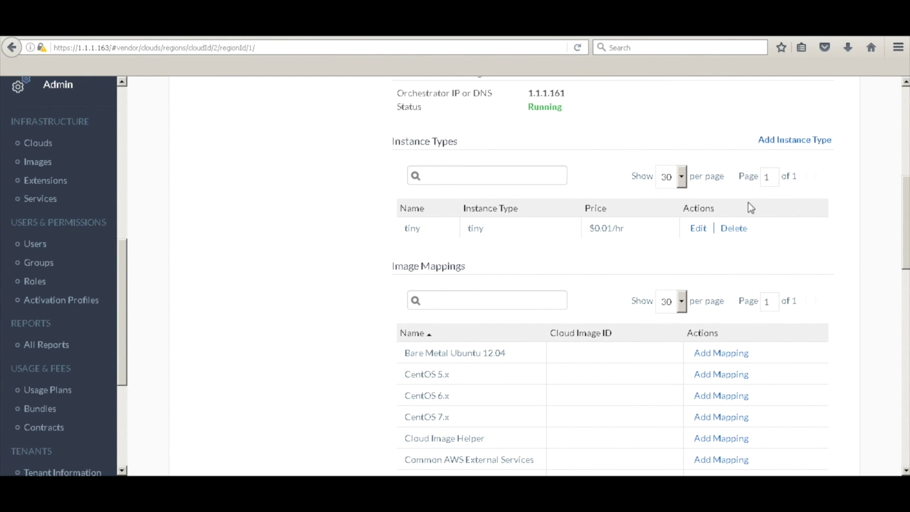
- Add a new instance type named small, priced 0.02, with cloud instance type ID small
click(797, 143)
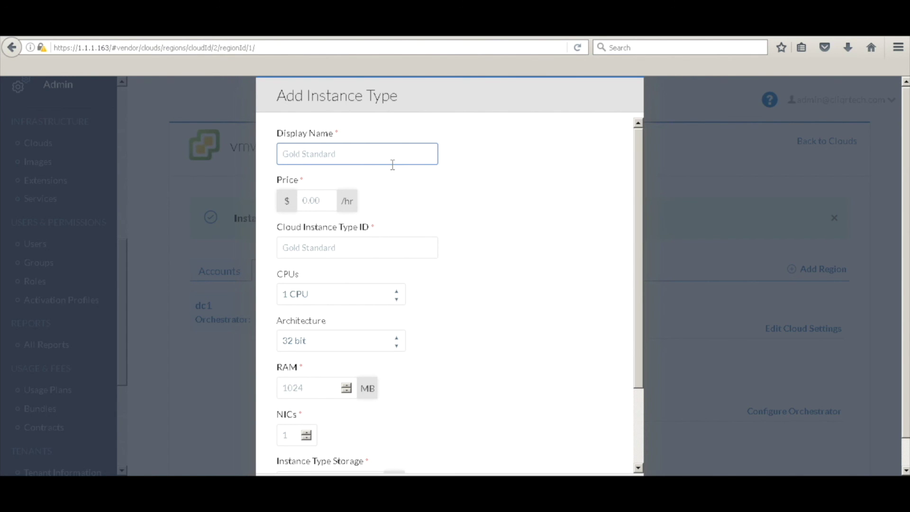
click(399, 156)
text(small)
key(Tab)
text(0.02)
key(Tab)
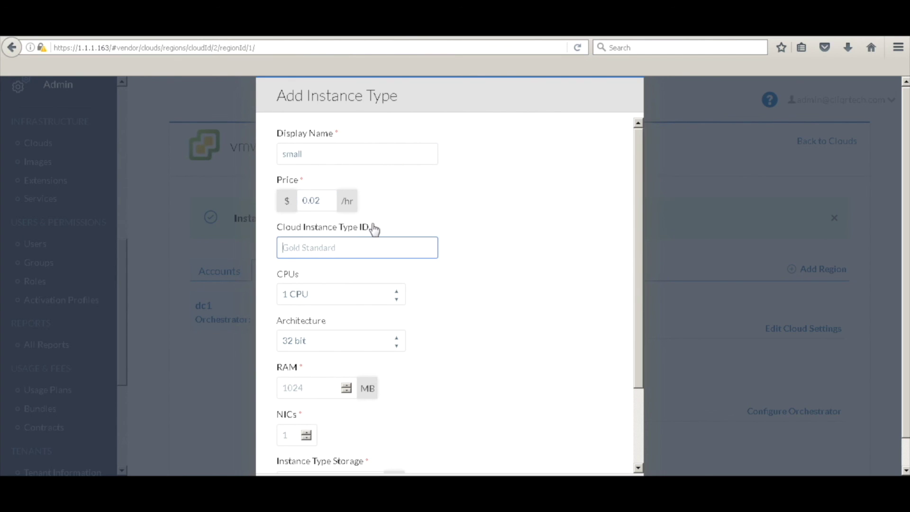
text(small)
key(Tab)
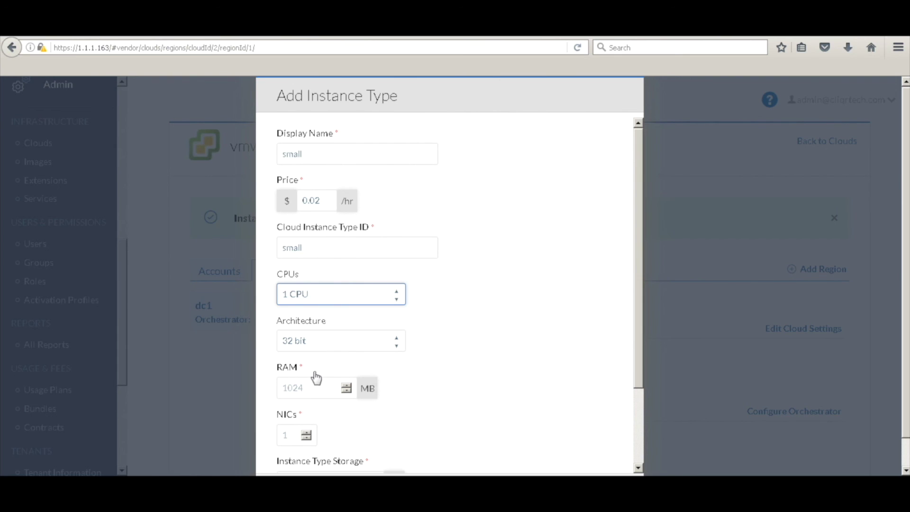
- Give the small instance type 2048 MB RAM, architecture Both, and storage 10
click(316, 388)
text(20)
text(48)
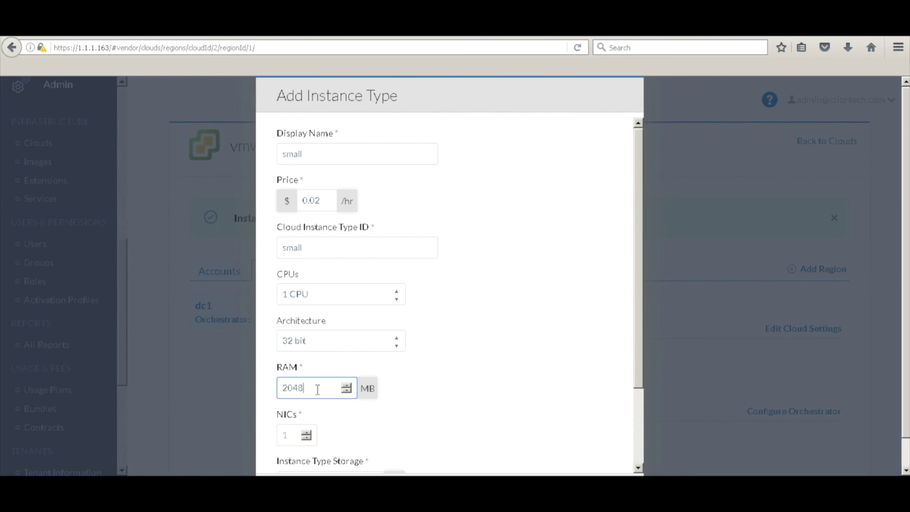
scroll(396, 430, down, 2)
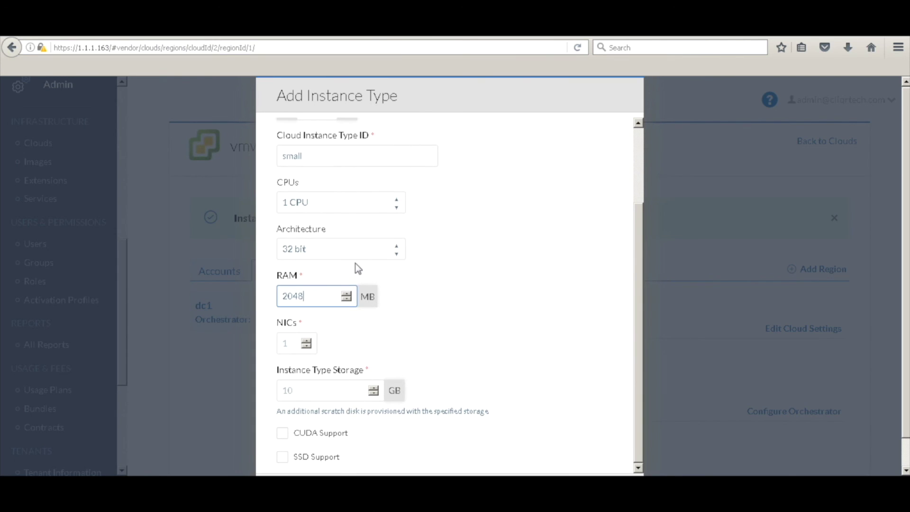
click(352, 251)
click(310, 307)
click(316, 389)
text(10)
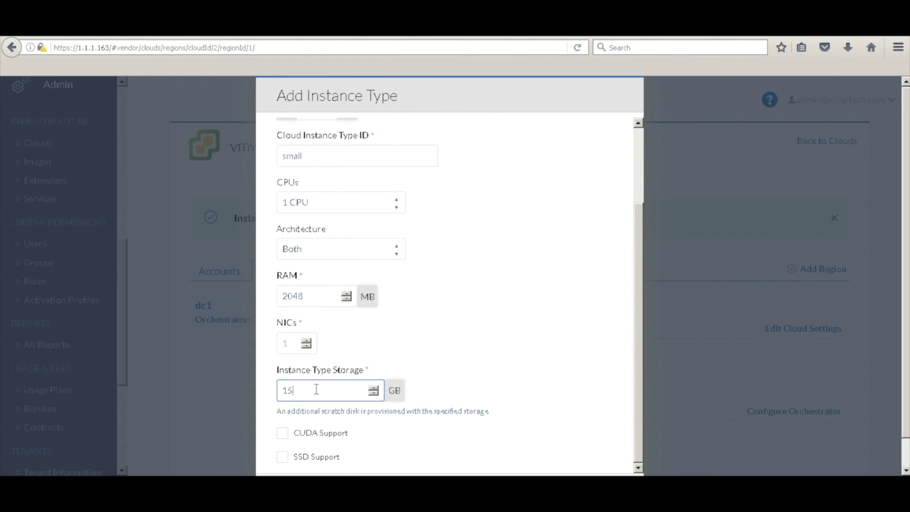
- Set the small instance type to 1 NIC and save it
scroll(520, 363, down, 1)
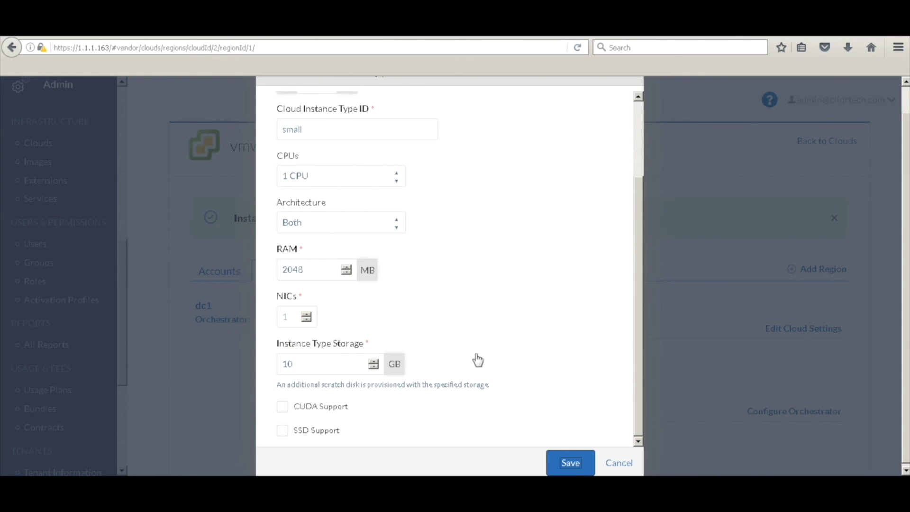
click(287, 316)
text(1)
click(564, 463)
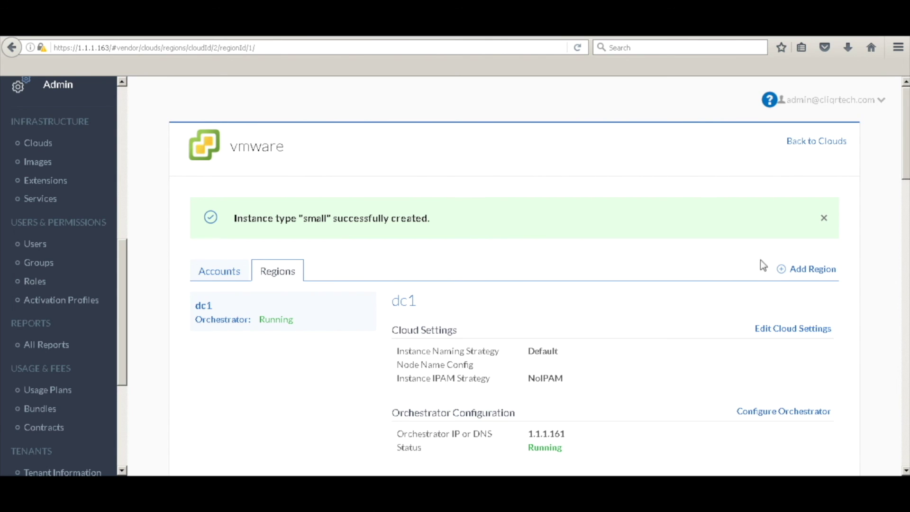
drag(905, 184, 901, 240)
drag(905, 189, 896, 43)
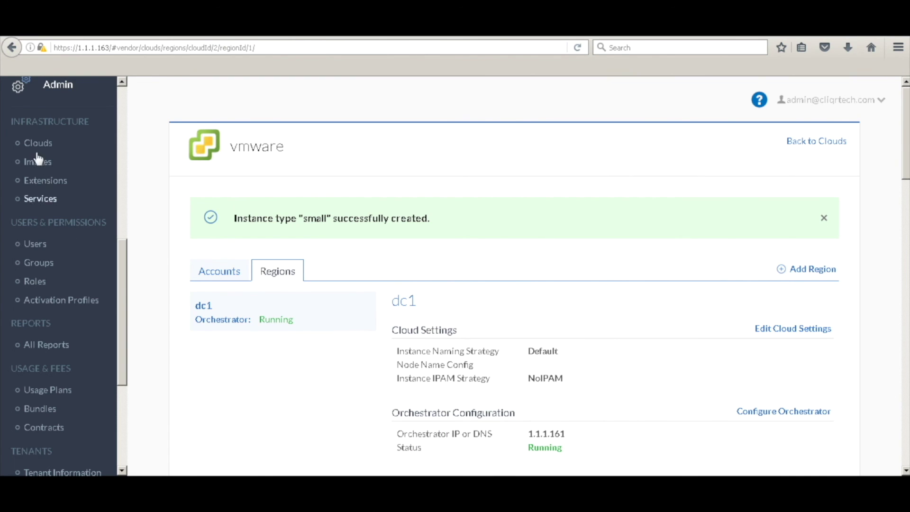
- Go to the CloudCenter dashboard and look over its panels
click(121, 103)
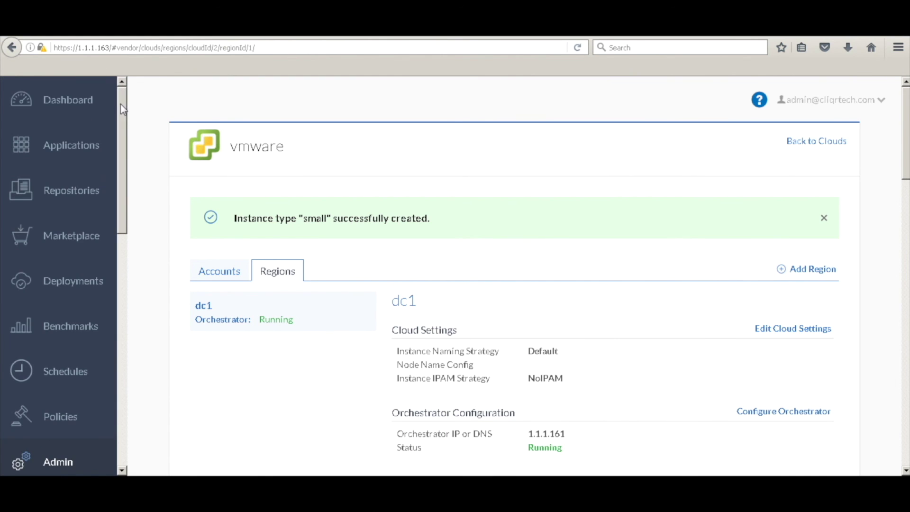
click(50, 102)
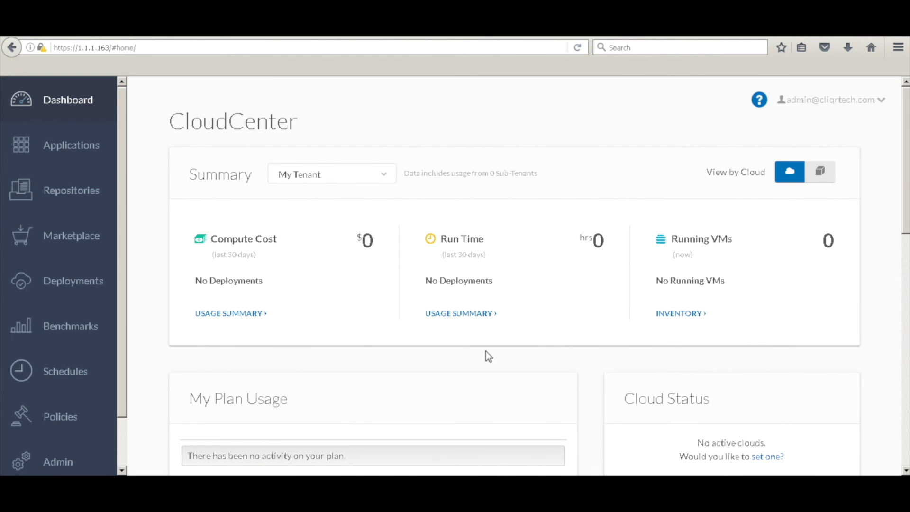
scroll(429, 351, down, 10)
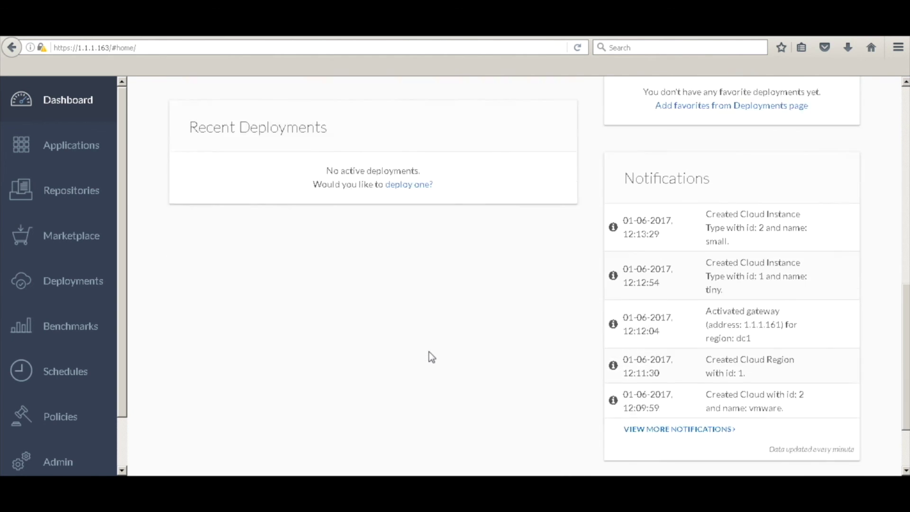
scroll(428, 356, up, 3)
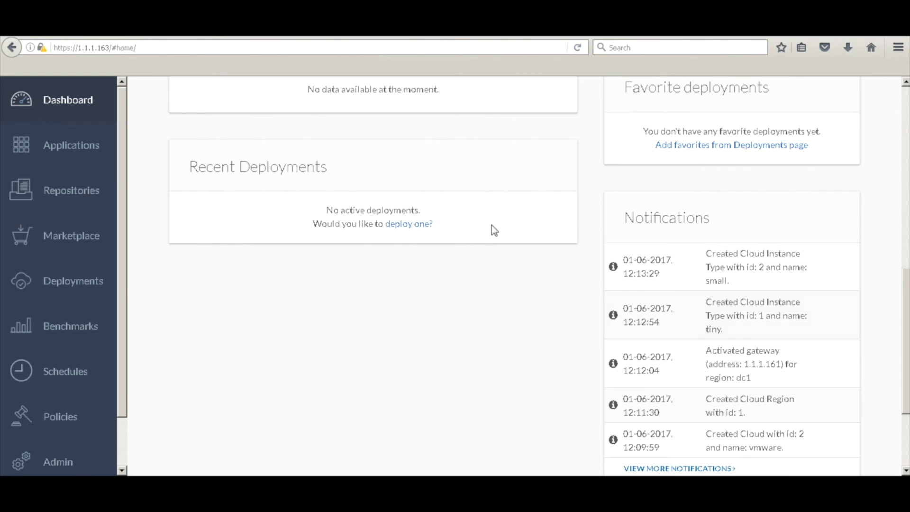
scroll(491, 226, up, 9)
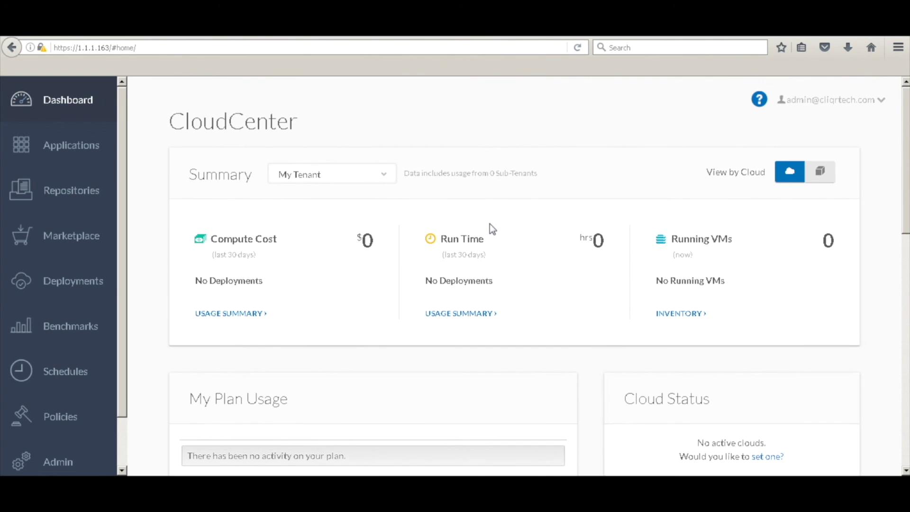
scroll(491, 226, down, 2)
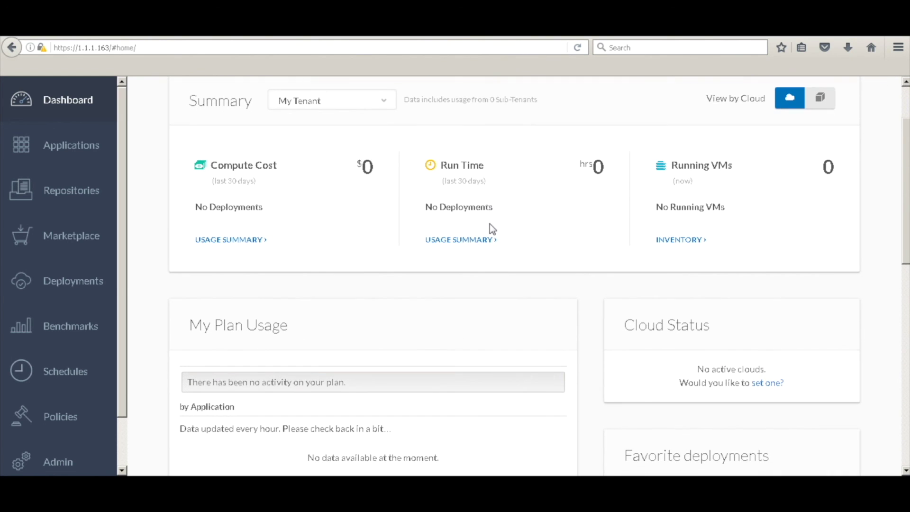
scroll(490, 224, up, 2)
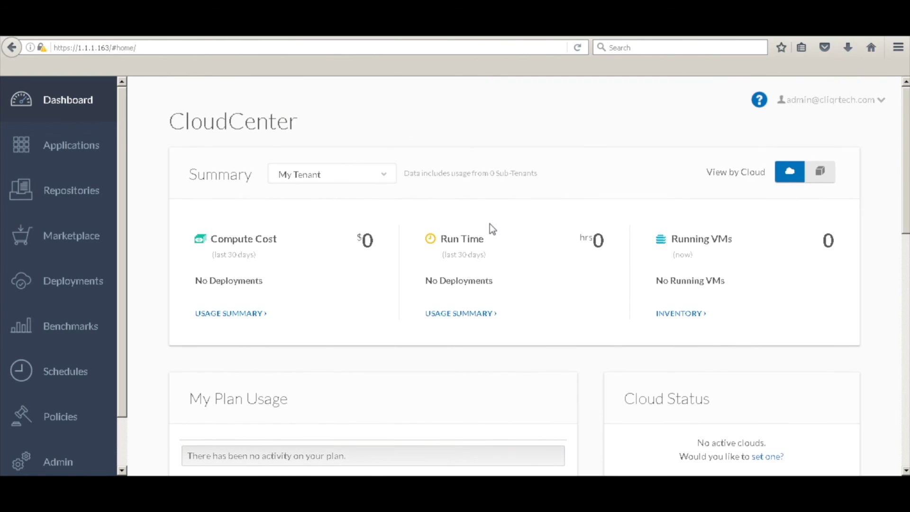
scroll(630, 280, down, 8)
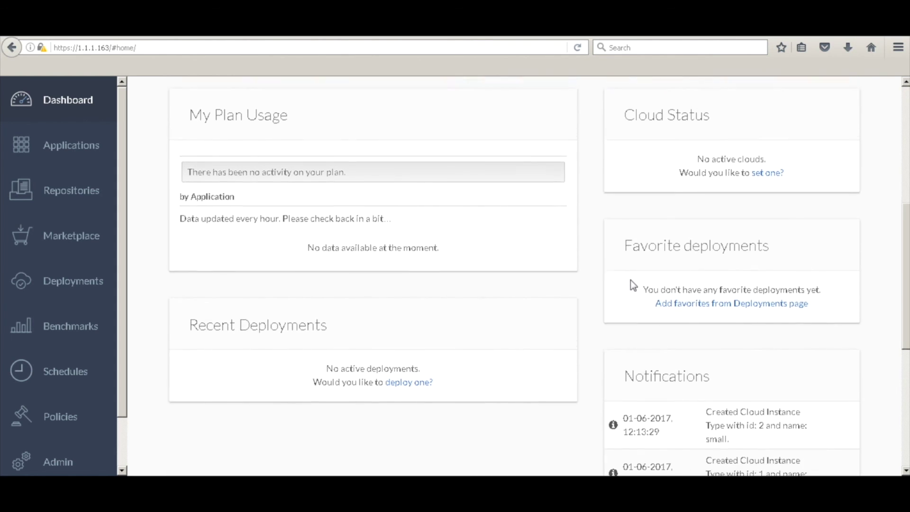
scroll(630, 280, up, 8)
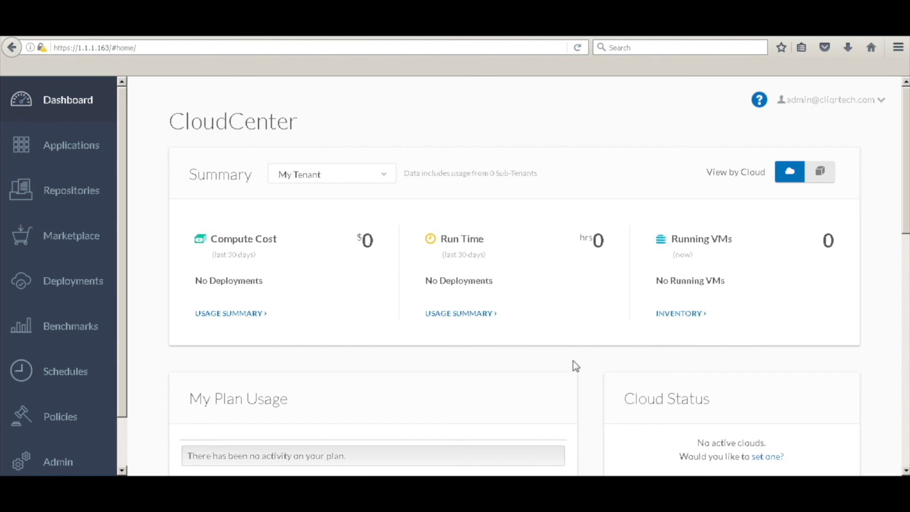
- Reload the dashboard and scroll down to Cloud Status showing vmware dc1
click(577, 48)
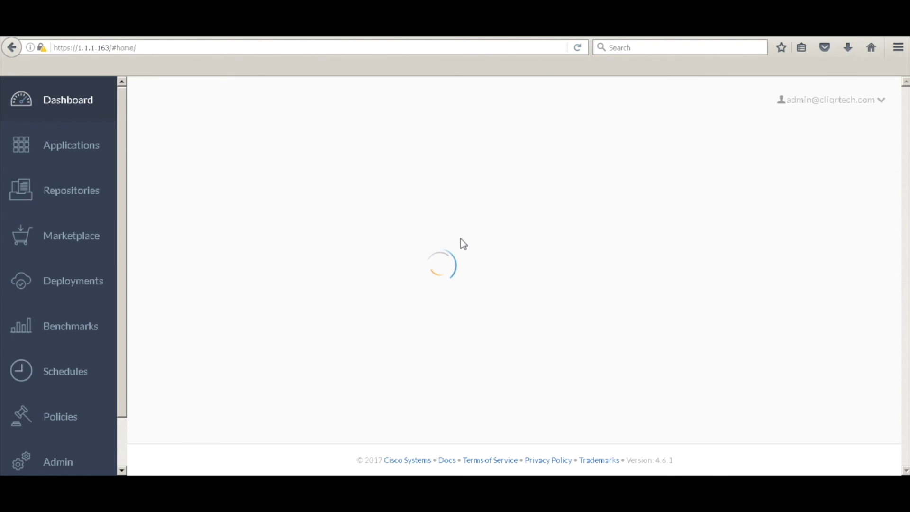
scroll(440, 353, down, 3)
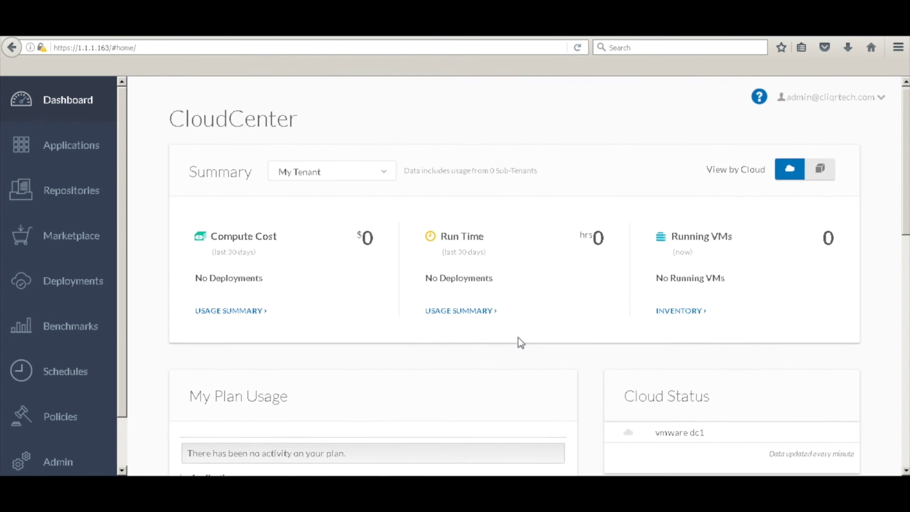
scroll(519, 338, down, 5)
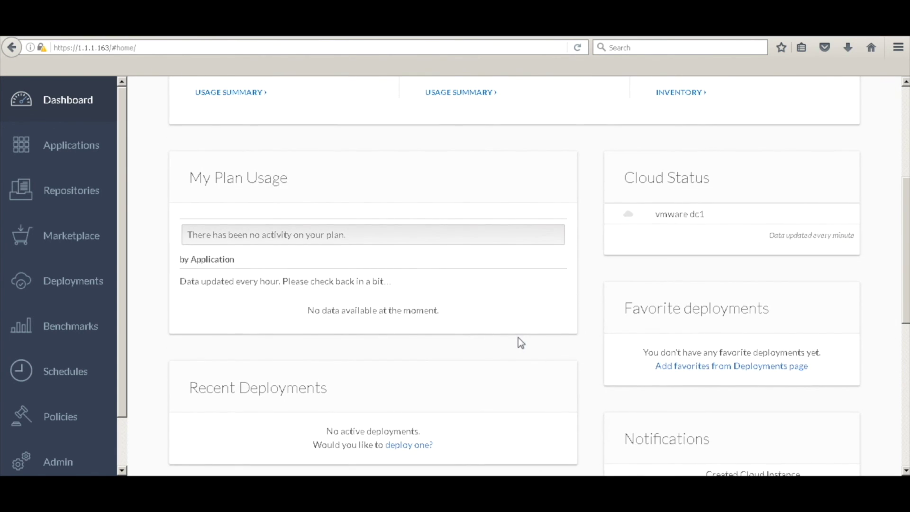